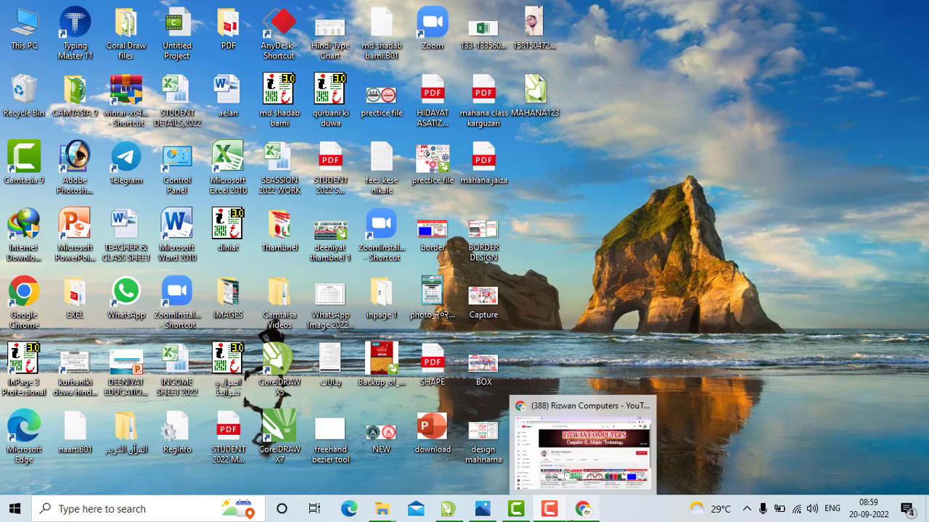
- Show the Rizwan Computers YouTube channel, and switch to CorelDRAW to examine the finished page's title box and ornamental border
left_click(591, 461)
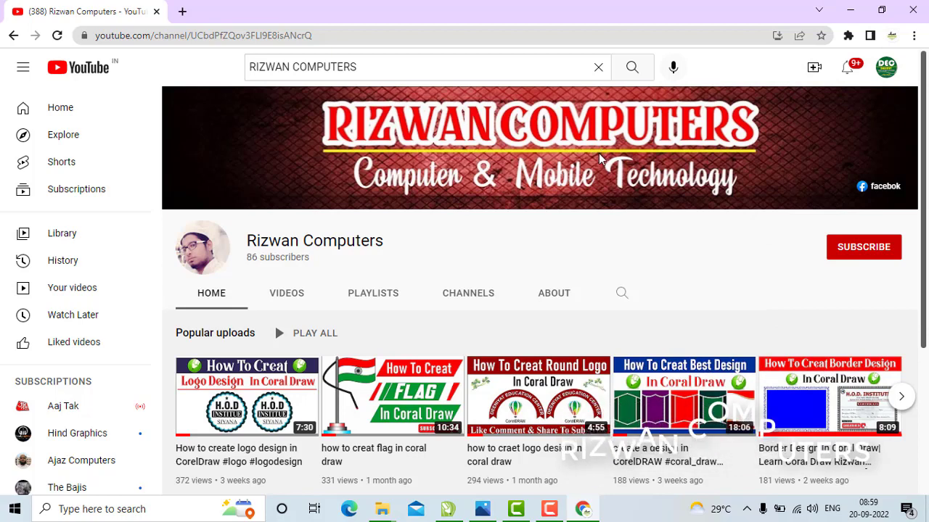
mouse_move(453, 513)
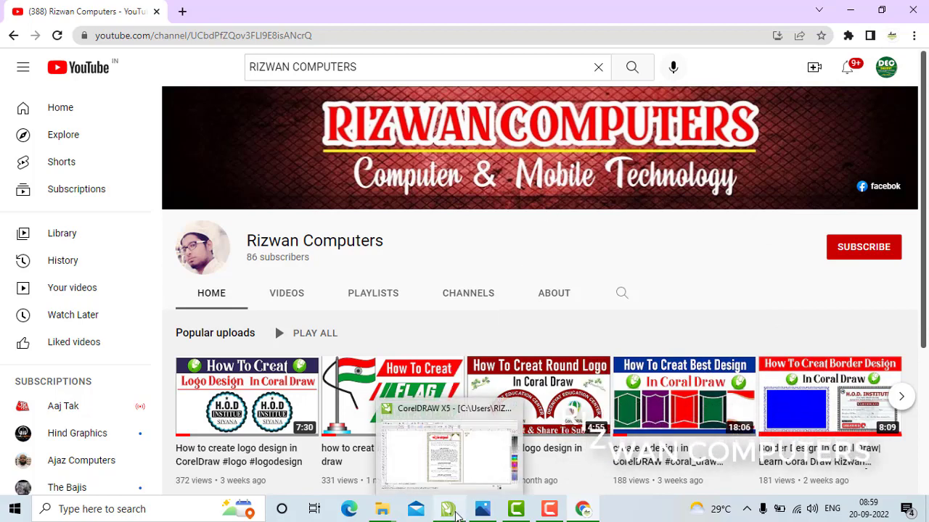
left_click(456, 477)
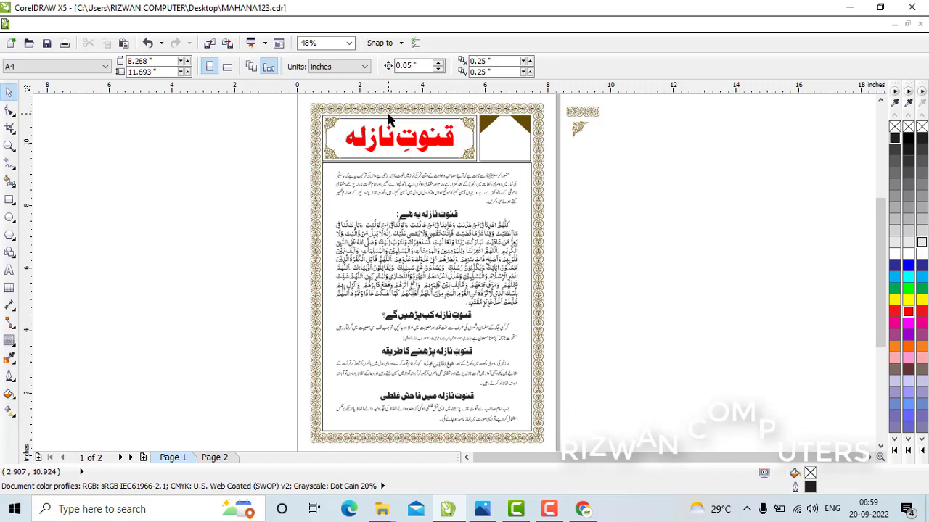
scroll(389, 118, "up", 2)
left_click(428, 170)
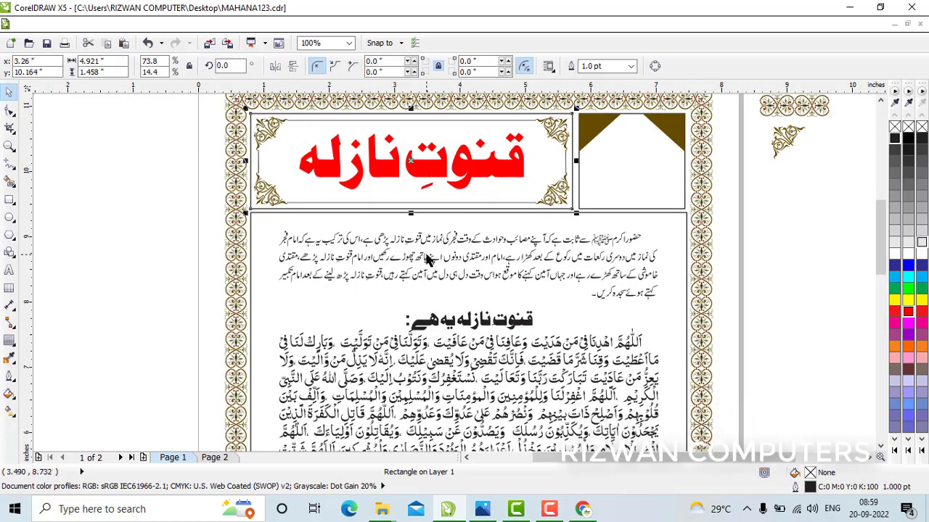
left_click(709, 239)
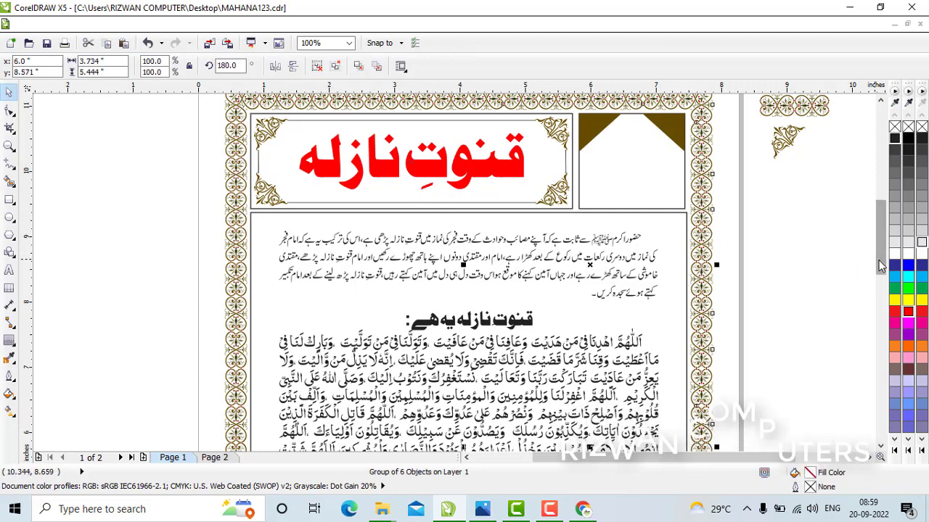
scroll(657, 225, "up", 1)
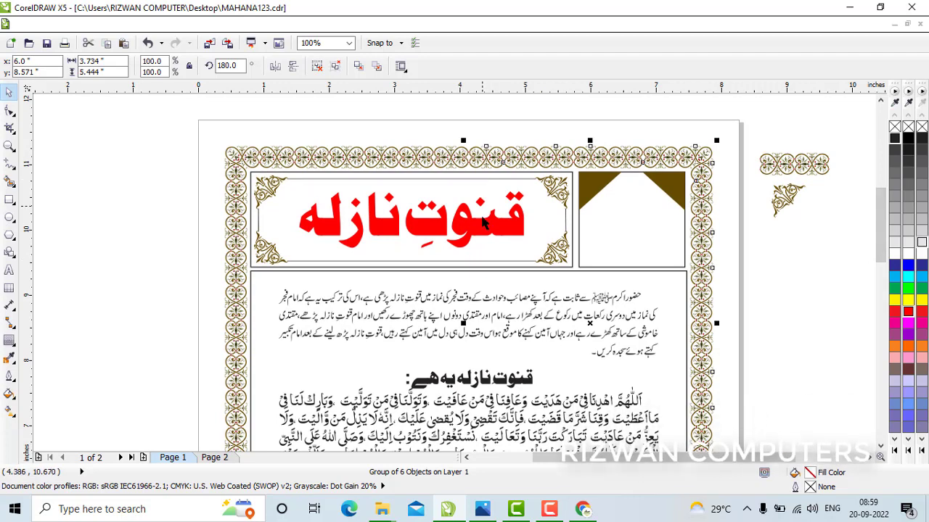
- Switch to Chrome and subscribe to the Rizwan Computers channel with notifications set to All
mouse_move(582, 509)
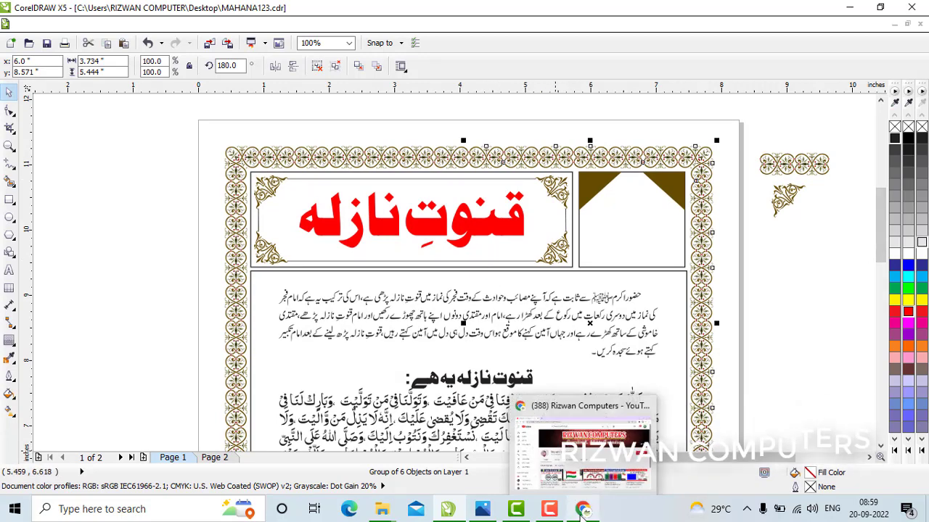
left_click(593, 480)
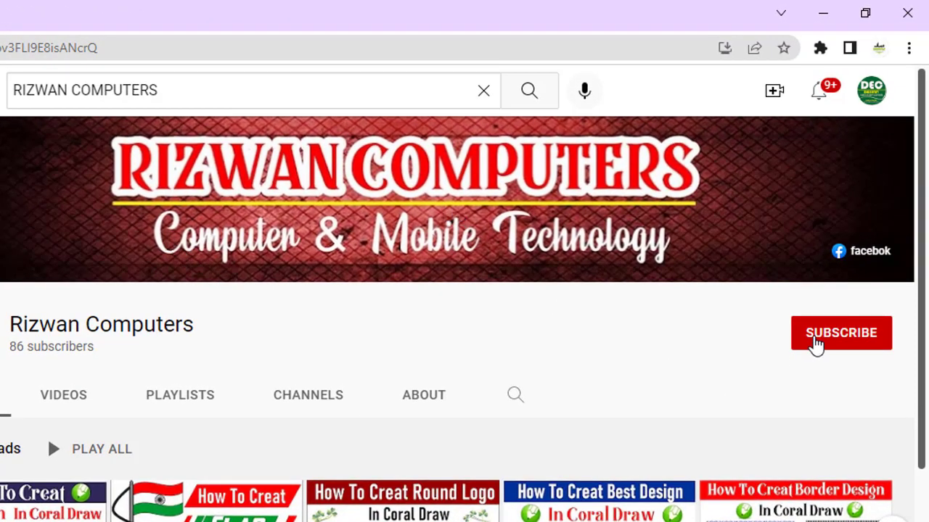
left_click(816, 341)
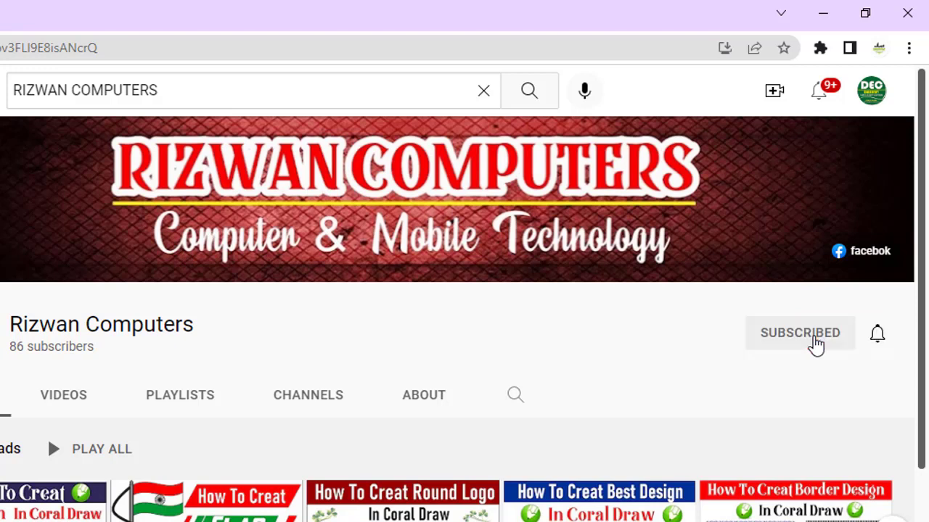
left_click(874, 338)
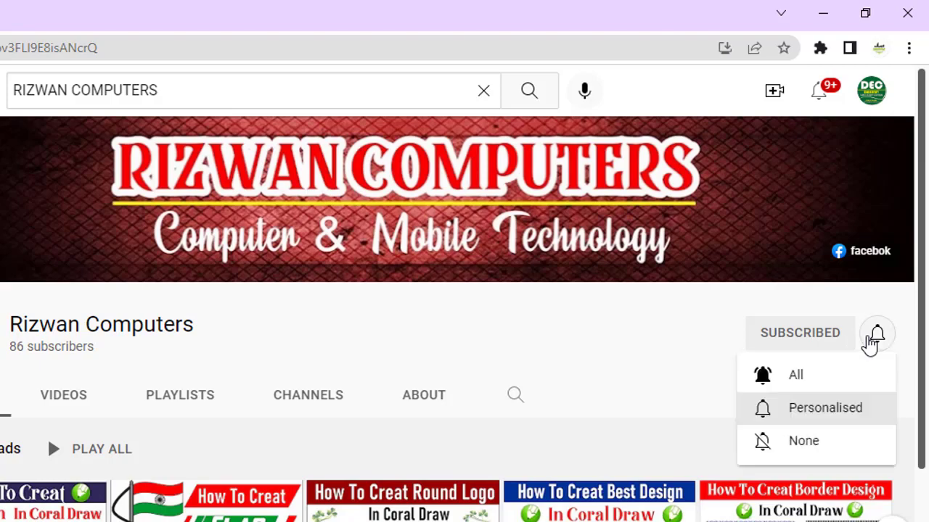
left_click(824, 377)
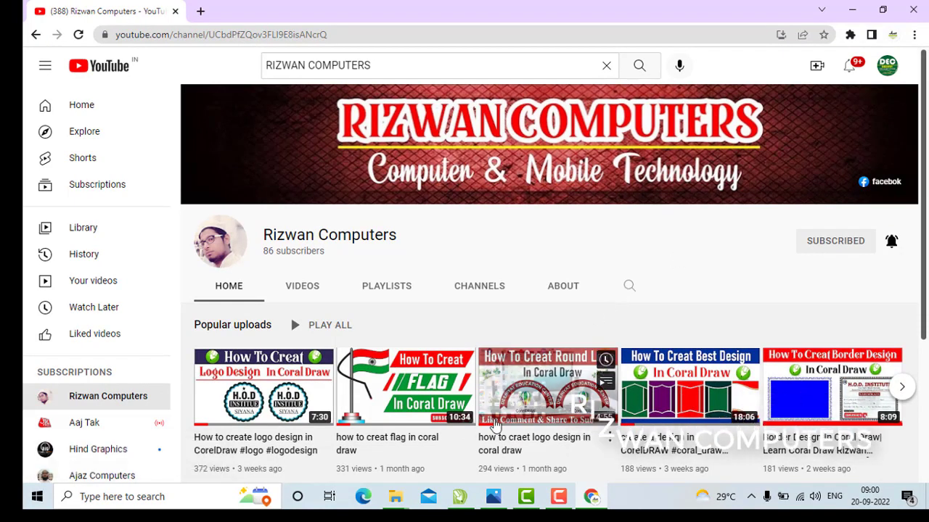
- Switch to CorelDRAW and delete the entire design on Page 1, keeping the two ornaments beside the page
left_click(460, 497)
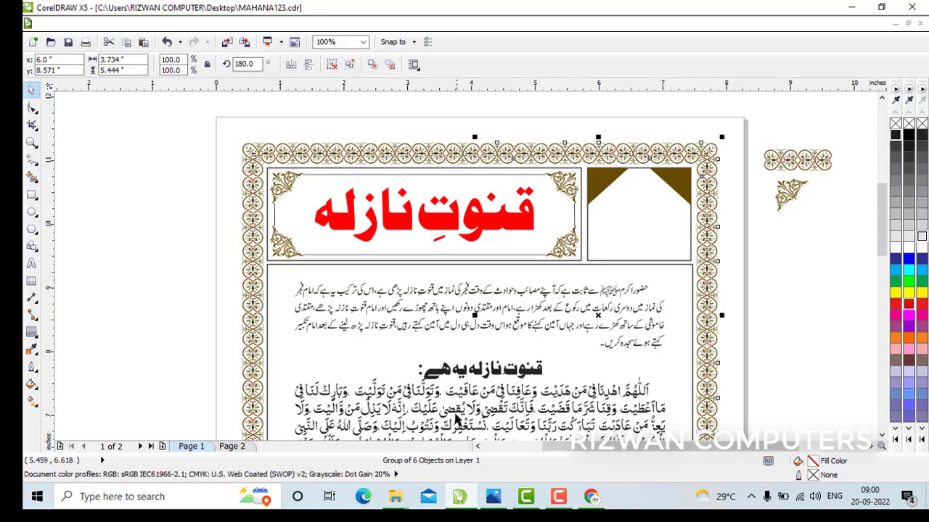
scroll(464, 363, "down", 2)
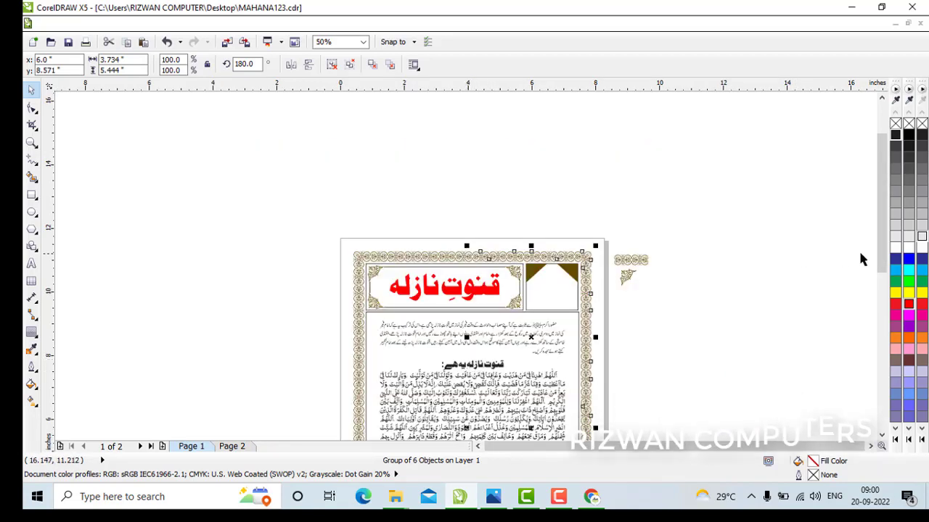
scroll(880, 256, "down", 3)
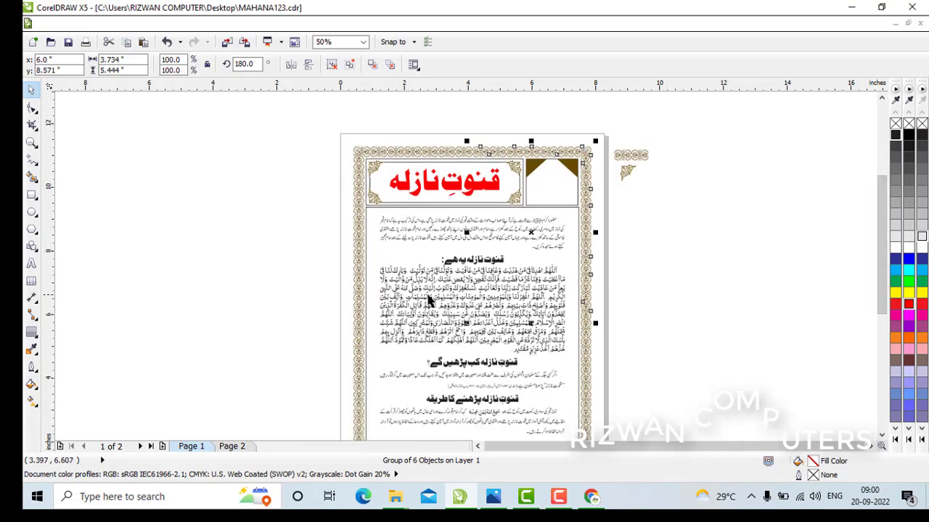
left_click(308, 278)
scroll(497, 284, "down", 1)
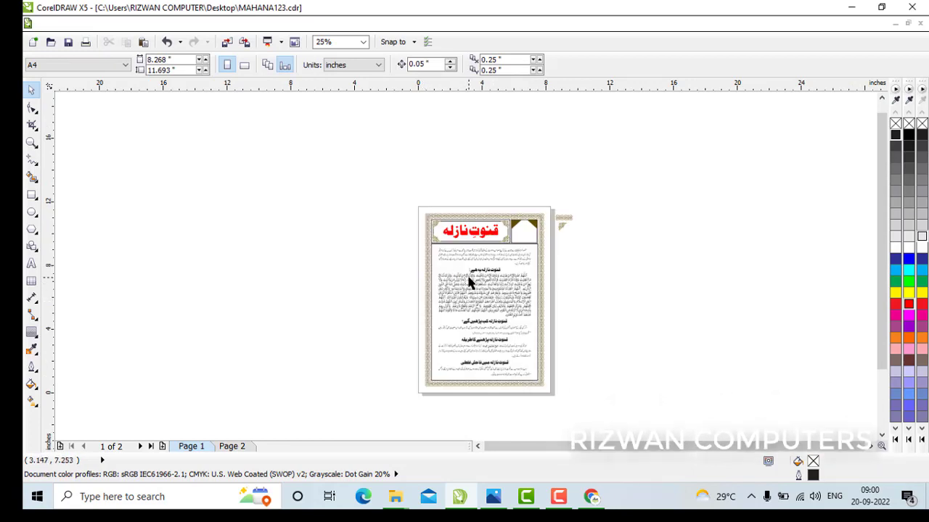
scroll(521, 312, "up", 1)
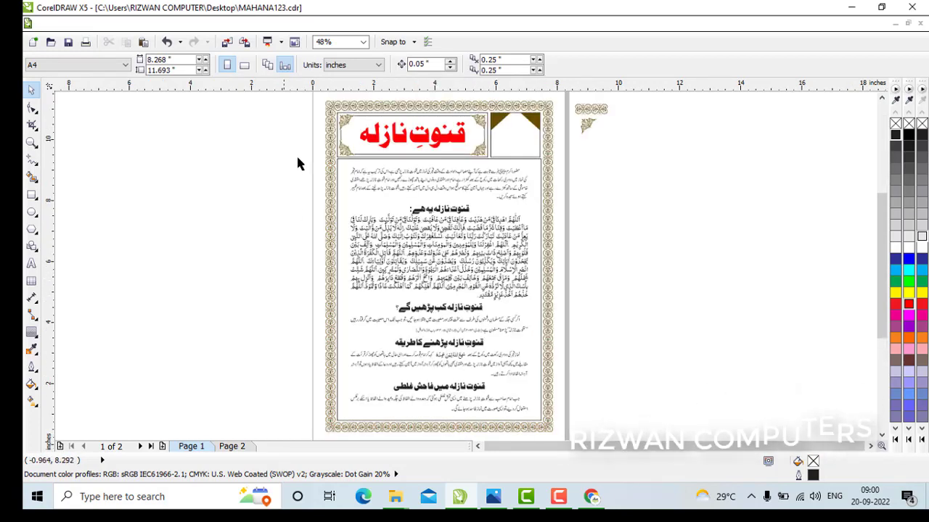
left_click(337, 133)
left_click_drag(285, 97, 568, 405)
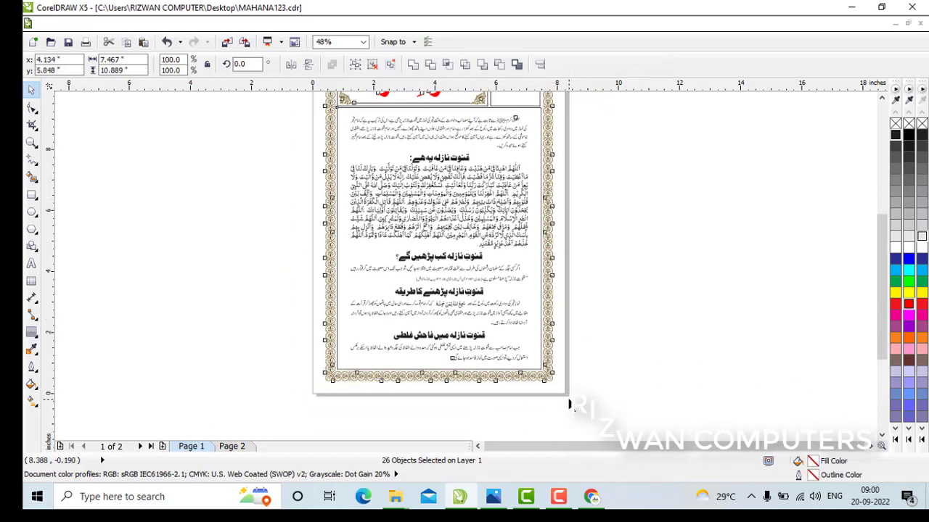
key("Delete")
scroll(876, 283, "up", 1)
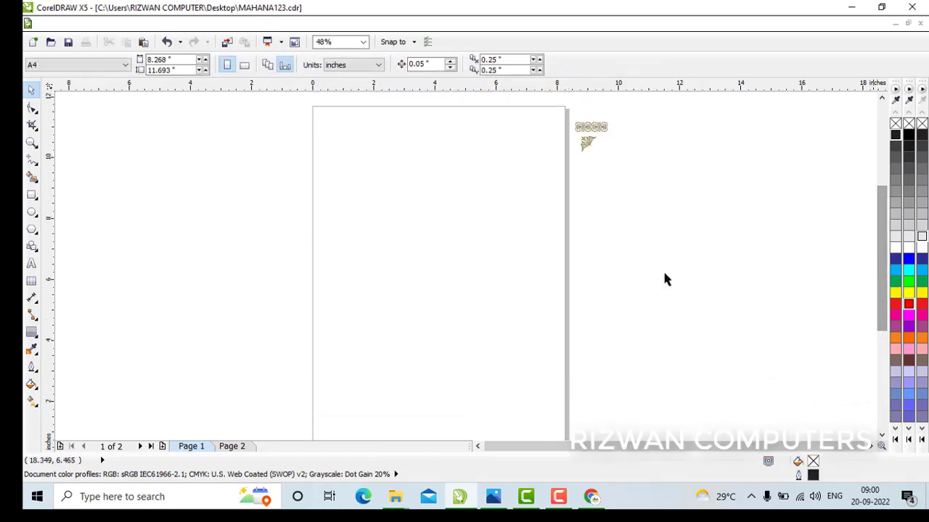
- Examine the border strip and the corner ornament beside the empty page
left_click(588, 129)
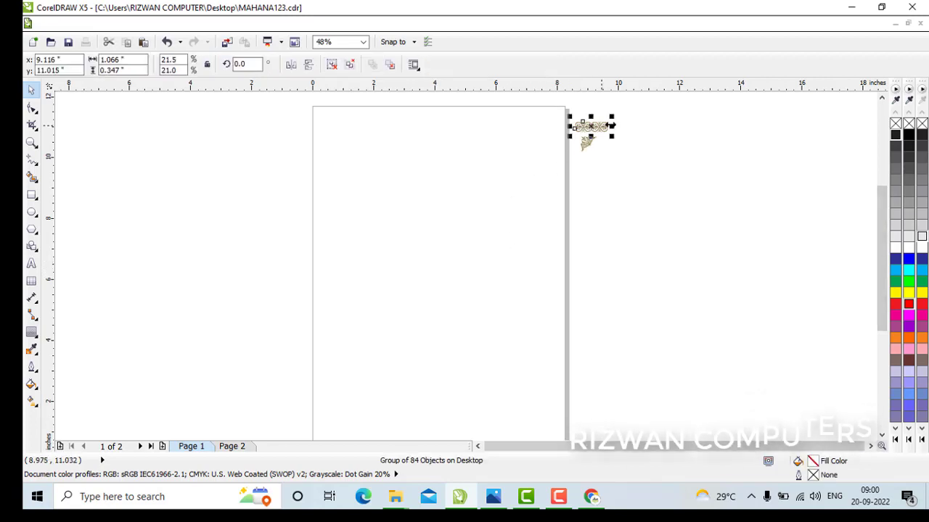
left_click(587, 138)
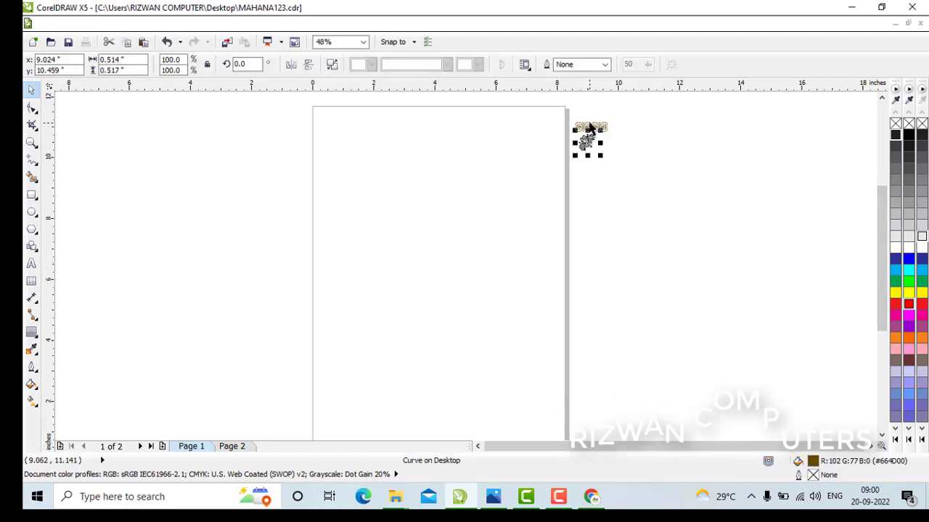
left_click(616, 128)
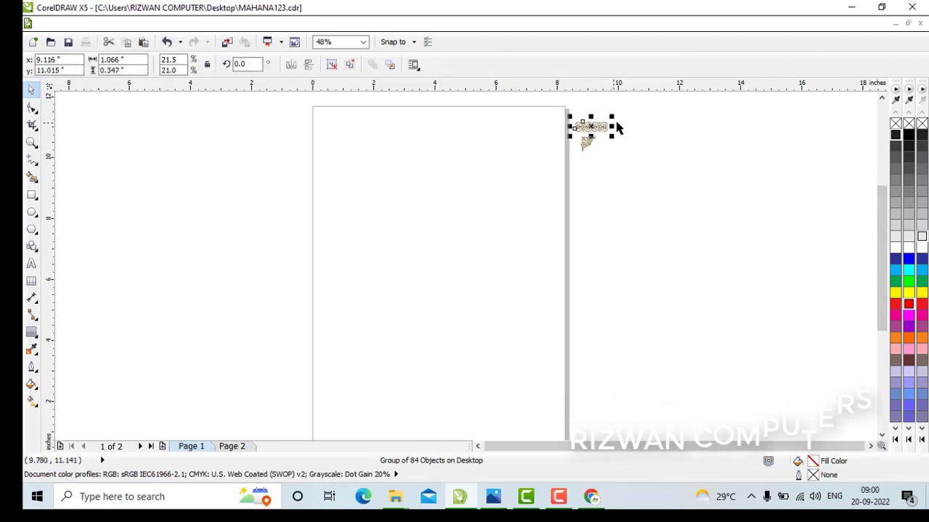
left_click(573, 119)
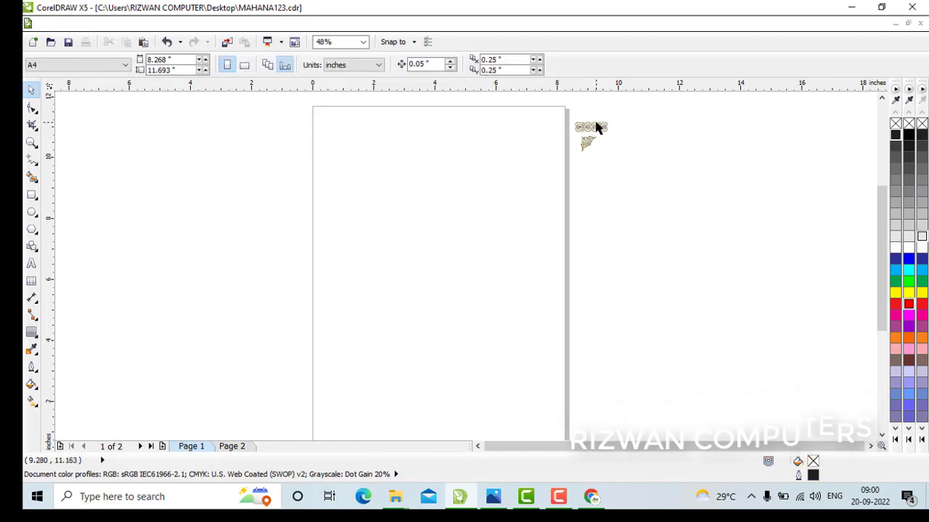
left_click(596, 127)
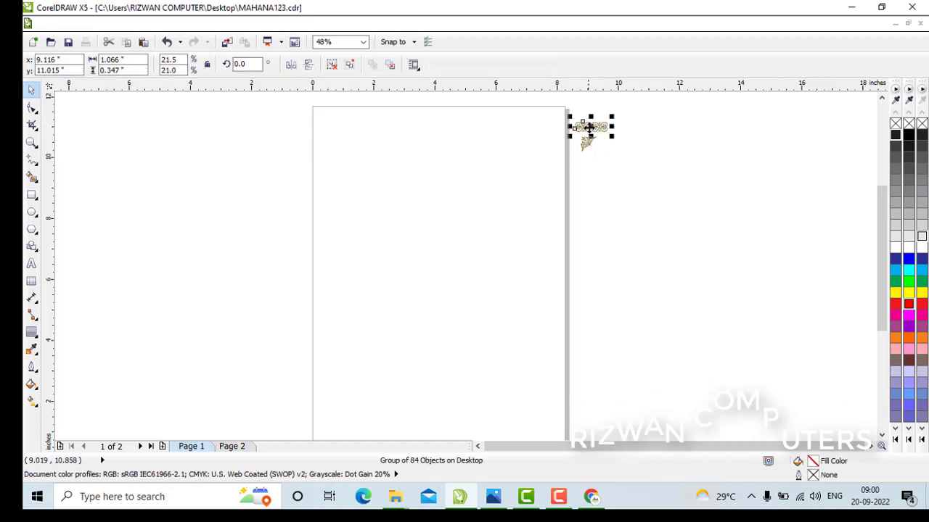
scroll(593, 127, "up", 2)
scroll(591, 127, "down", 1)
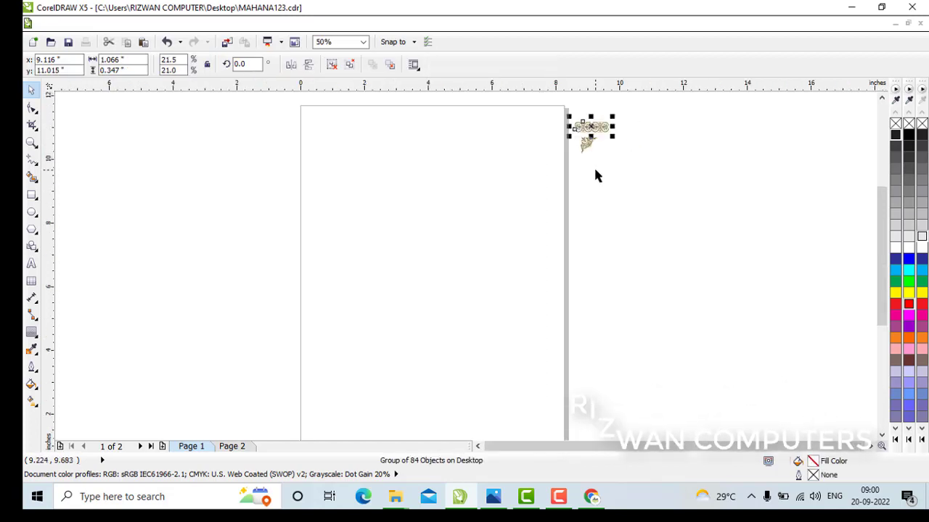
left_click(488, 172)
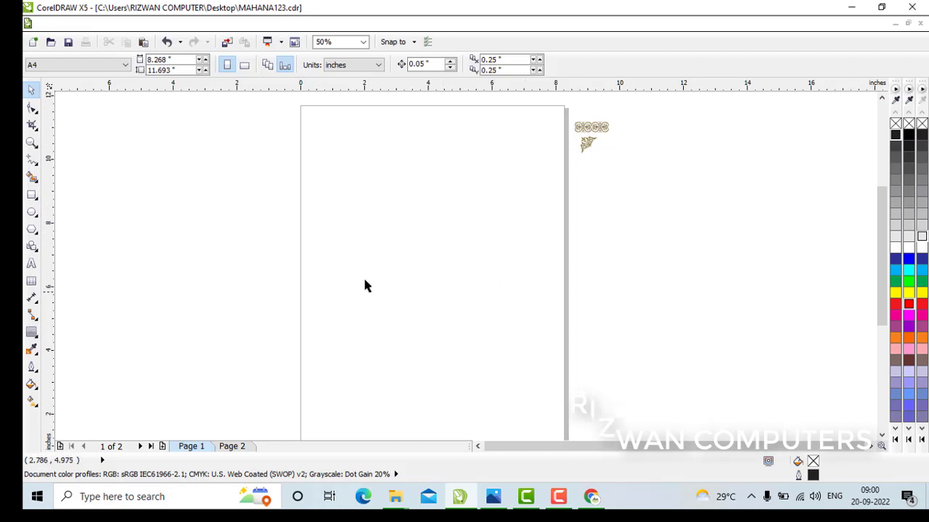
- Add a page-sized rectangle on Page 1 and apply an inside contour to it with 2 steps and a 0.4" offset
double_click(30, 195)
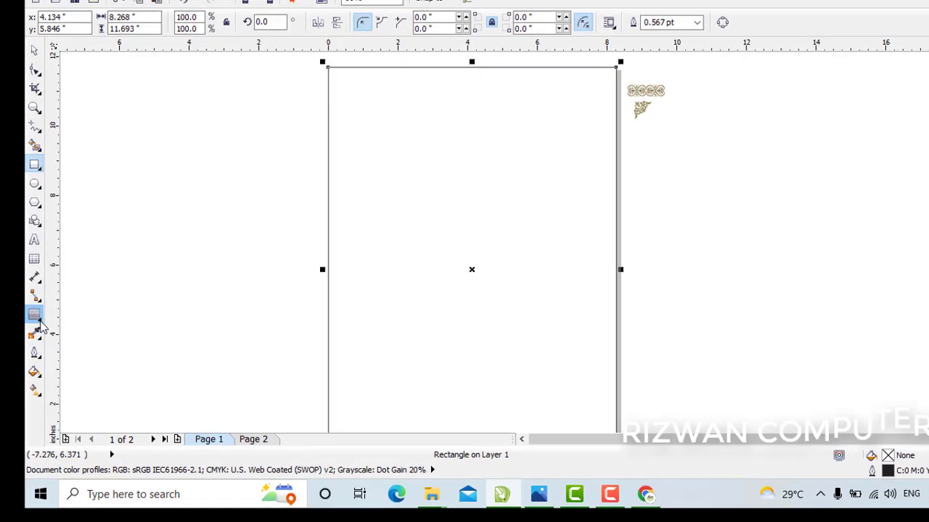
left_click(64, 206)
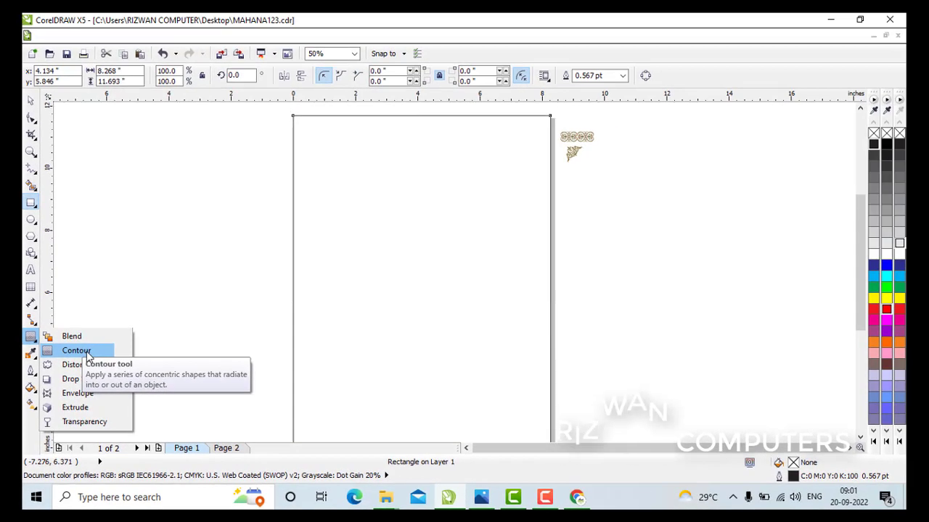
left_click(75, 350)
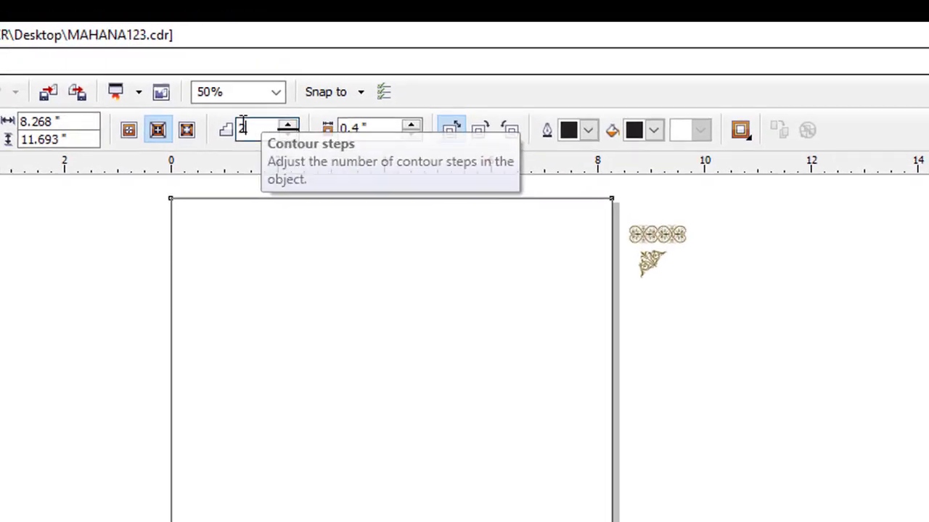
double_click(243, 127)
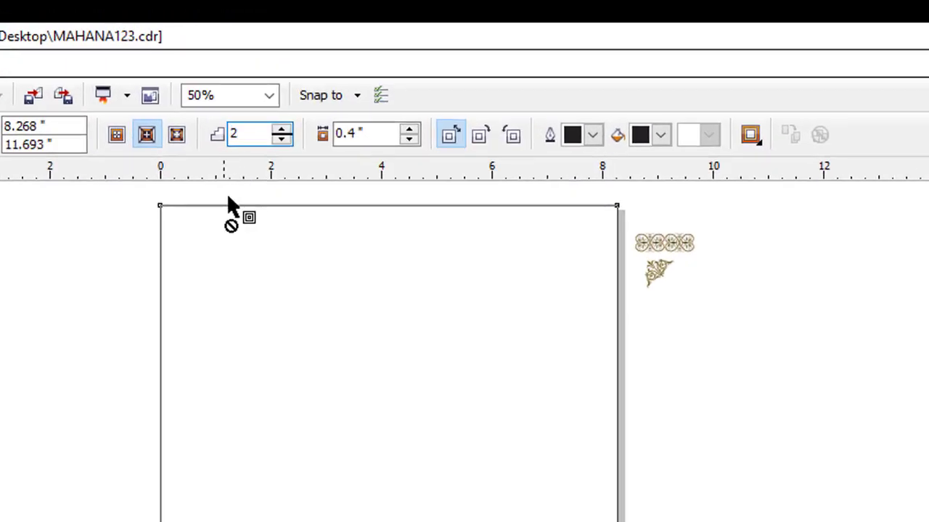
left_click(148, 135)
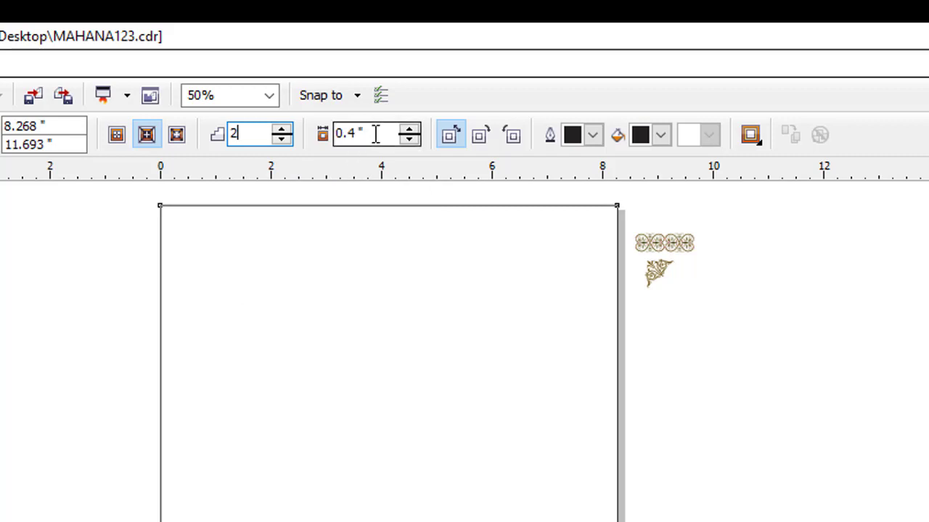
key("Tab")
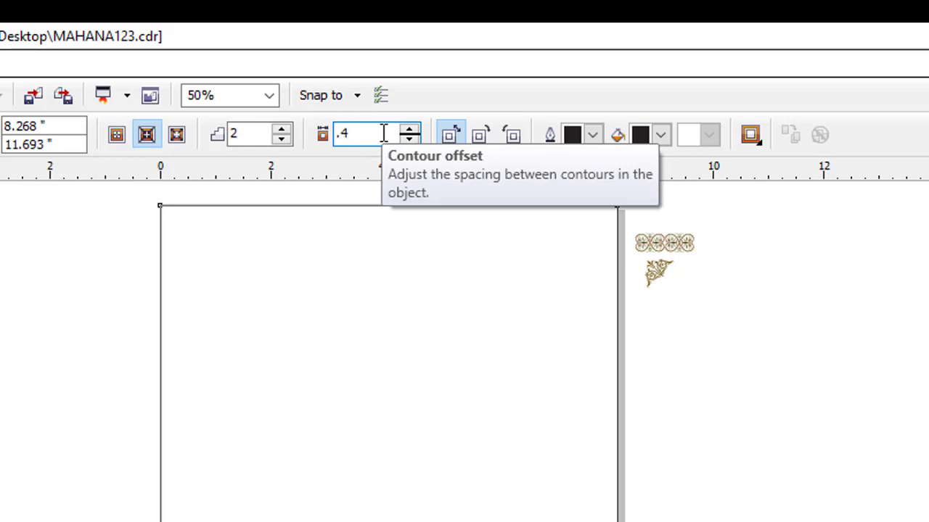
type(".4")
key("Return")
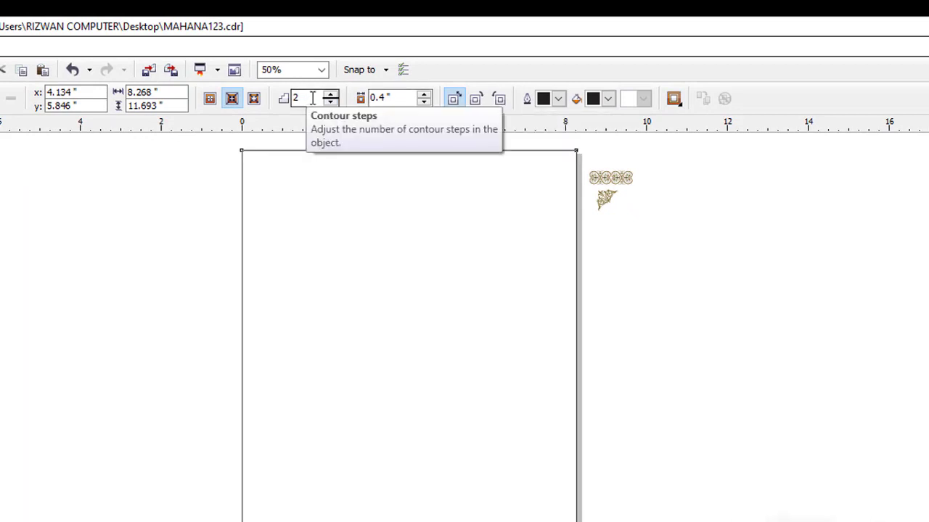
left_click(231, 100)
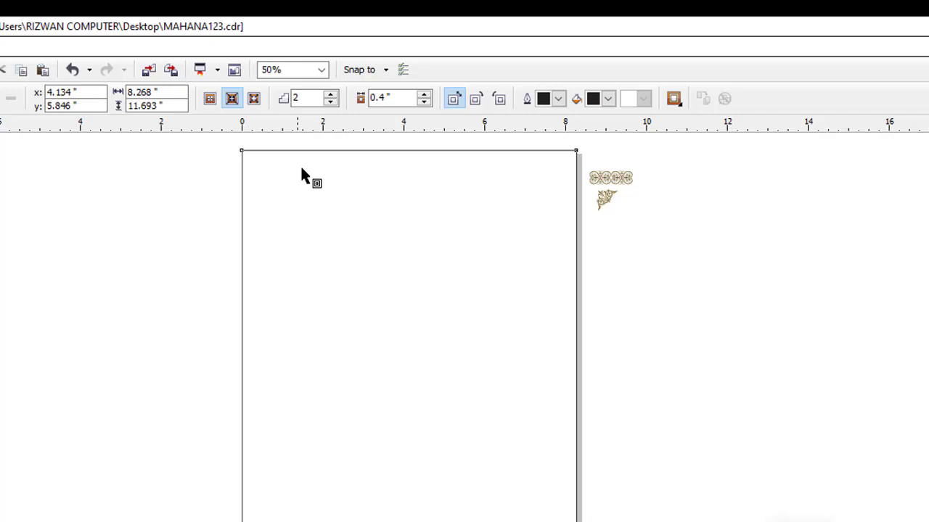
left_click(229, 105)
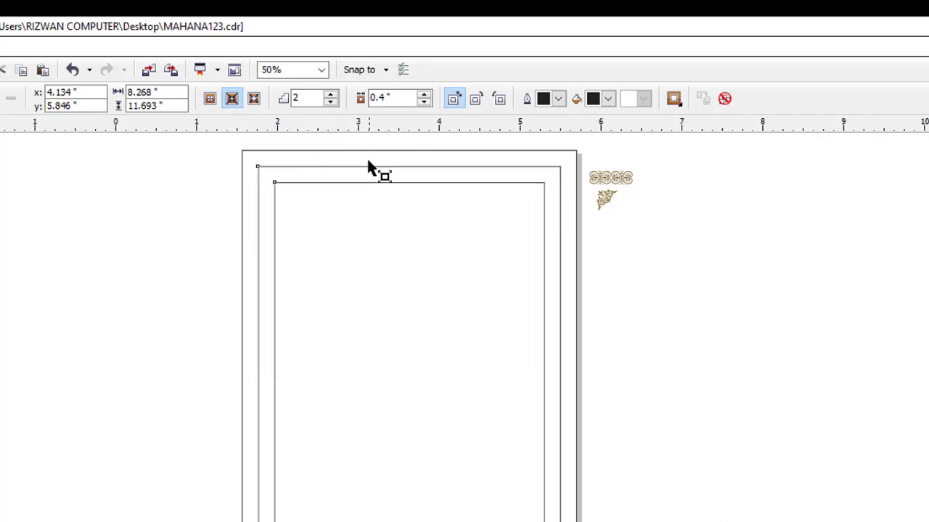
scroll(366, 157, "up", 2)
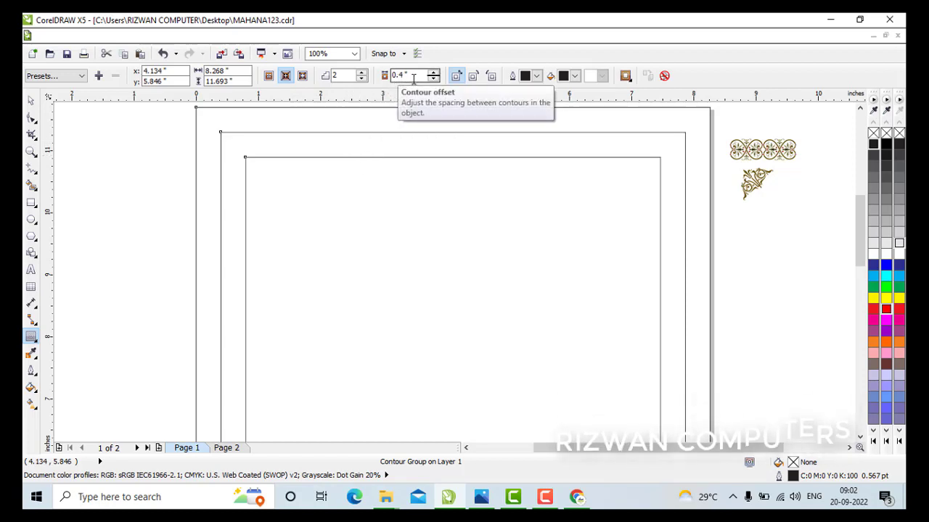
- Select the contoured page frame and break its contour group apart
left_click(31, 101)
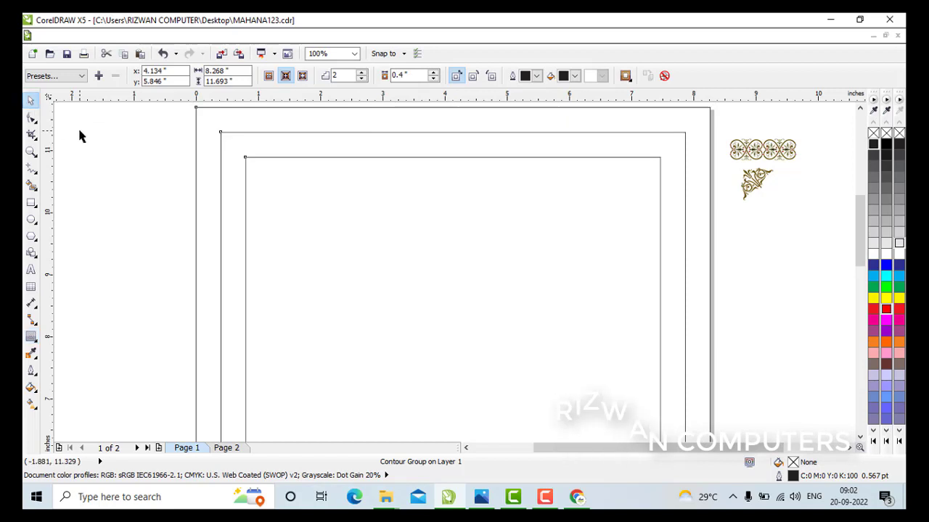
left_click(359, 202)
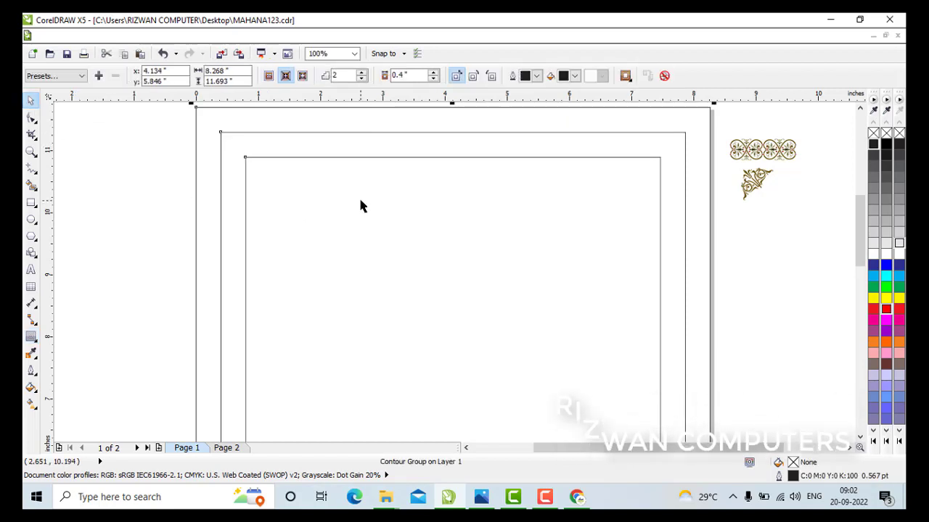
right_click(360, 201)
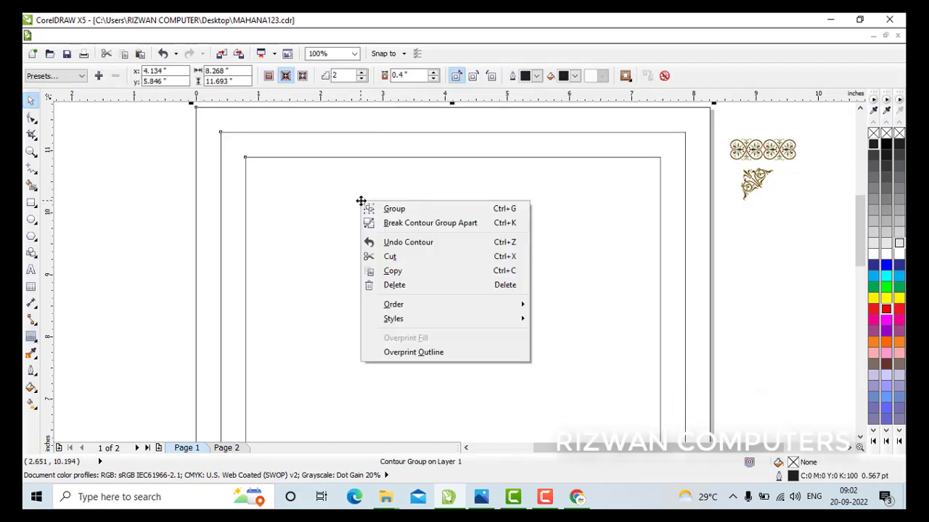
left_click(430, 223)
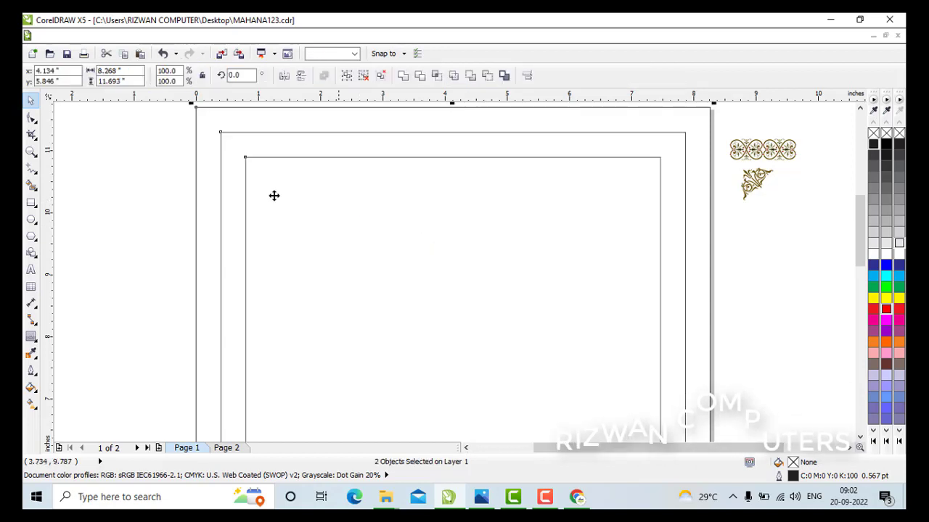
- Delete the outermost page-sized rectangle, keeping the two inner contour frames
left_click(145, 159)
left_click(277, 117)
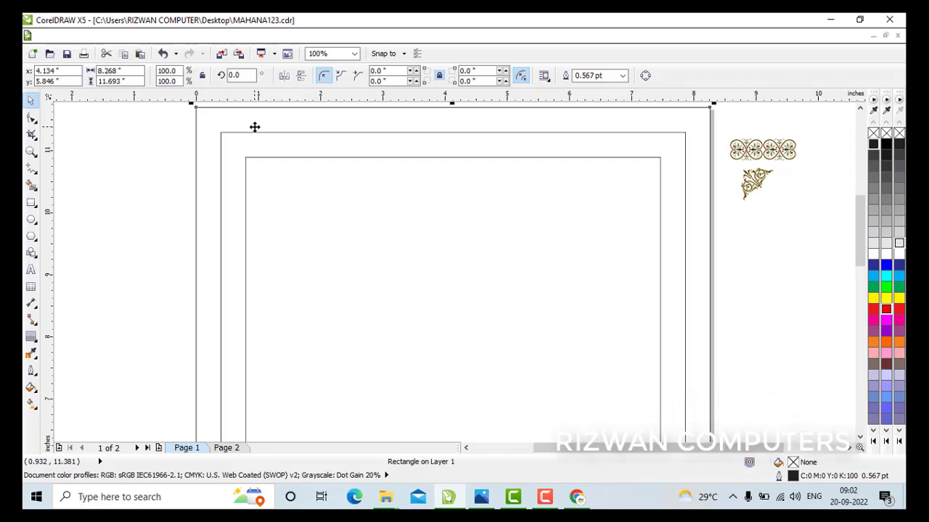
left_click(255, 127)
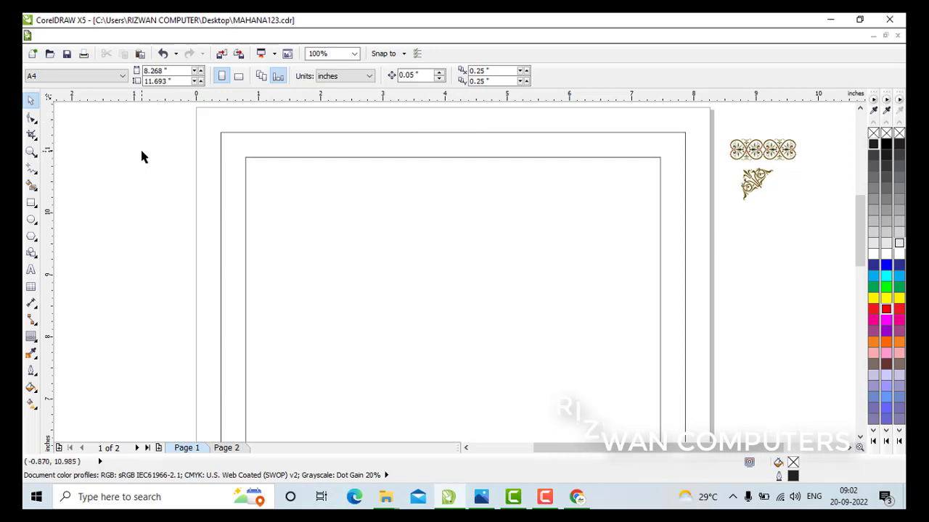
left_click(248, 174)
left_click(264, 182)
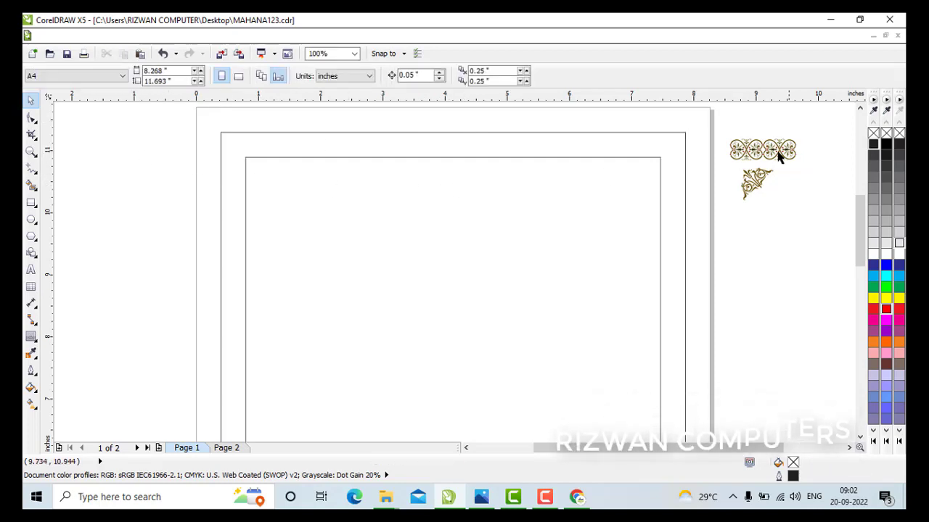
- Move the border strip onto the page and align it to the top and left edges of the outer remaining frame
left_click_drag(775, 155, 592, 250)
left_click(747, 256)
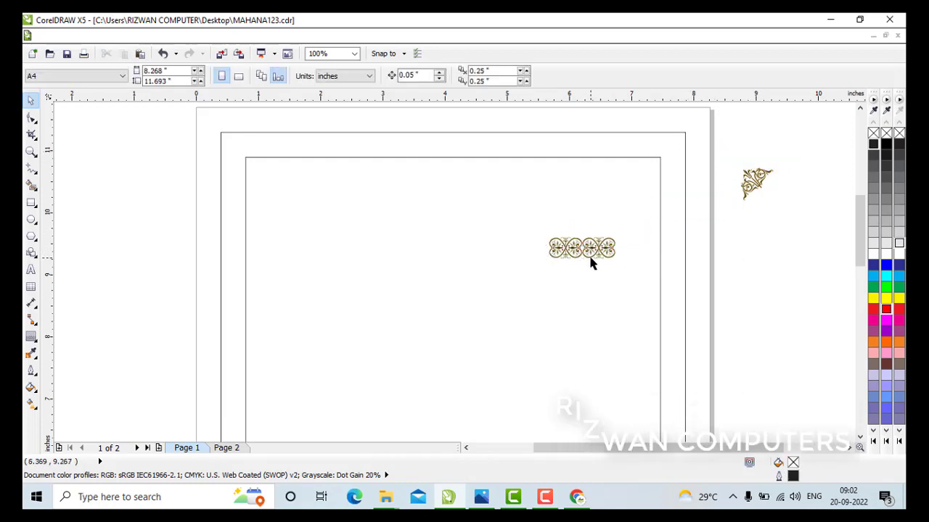
left_click(589, 256)
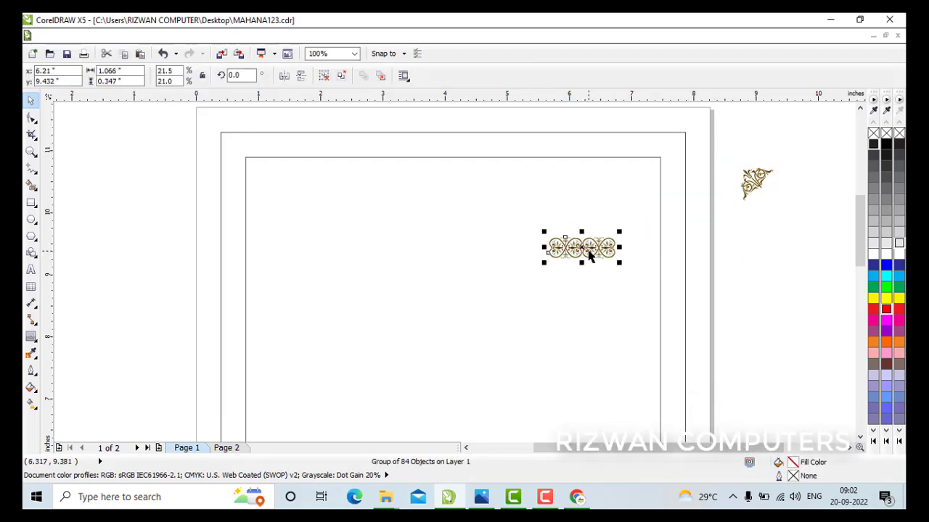
left_click(518, 143)
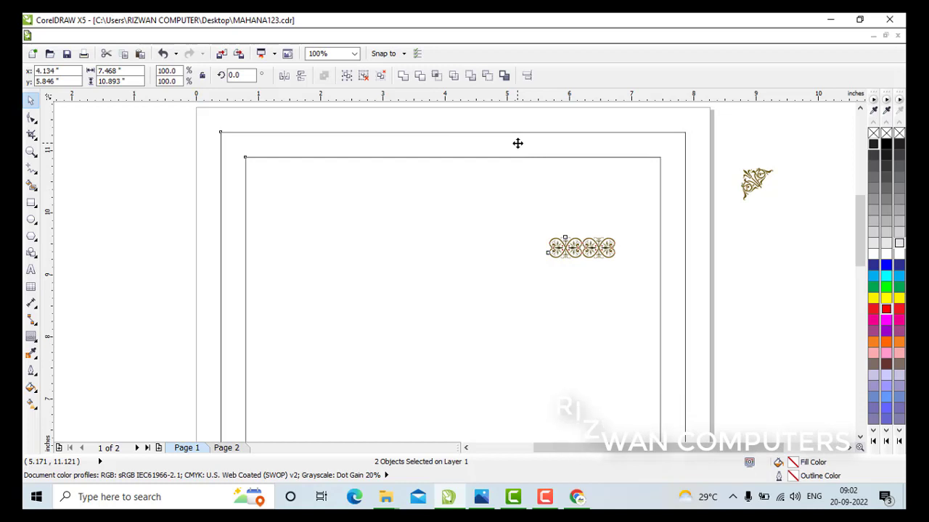
key("t")
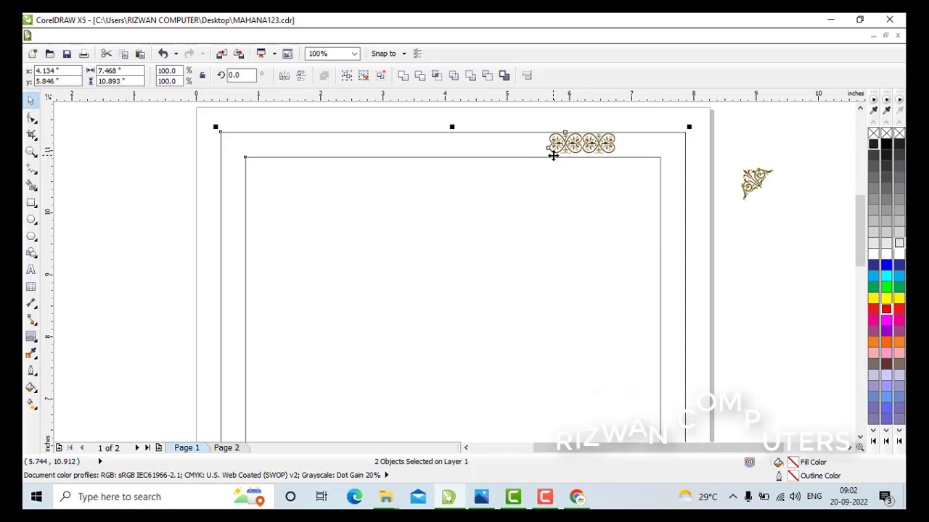
key("l")
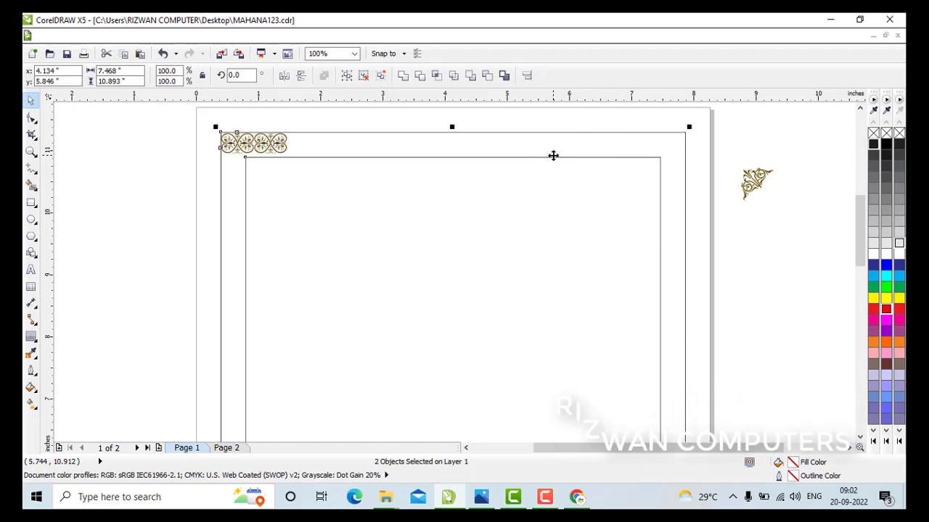
left_click(211, 153)
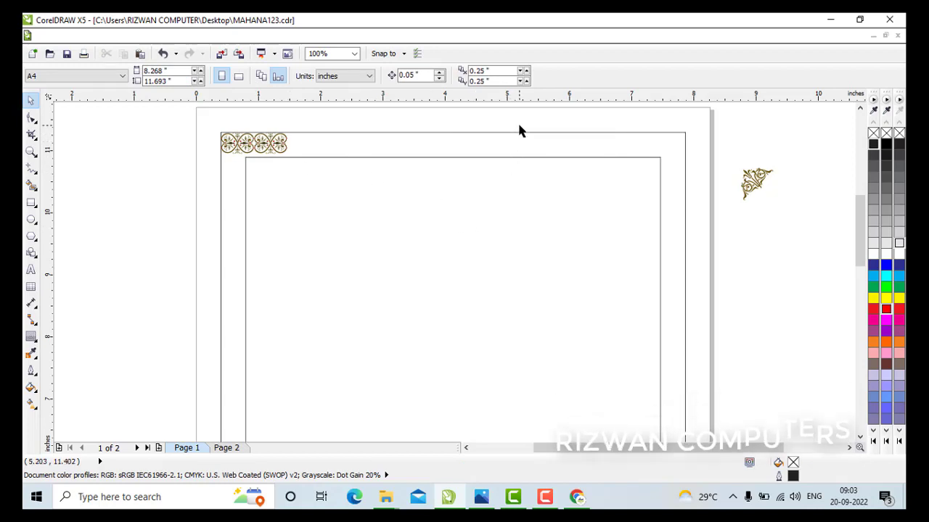
left_click(263, 148)
left_click(305, 167)
left_click(268, 153)
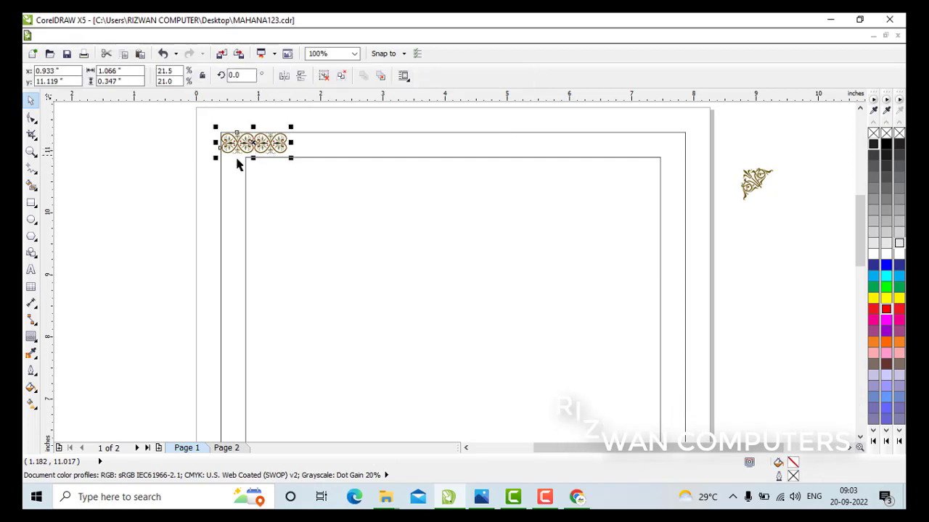
- Add guidelines through the page centre, a vertical one at 4.134" and a horizontal one at 5.846"
left_click(174, 157)
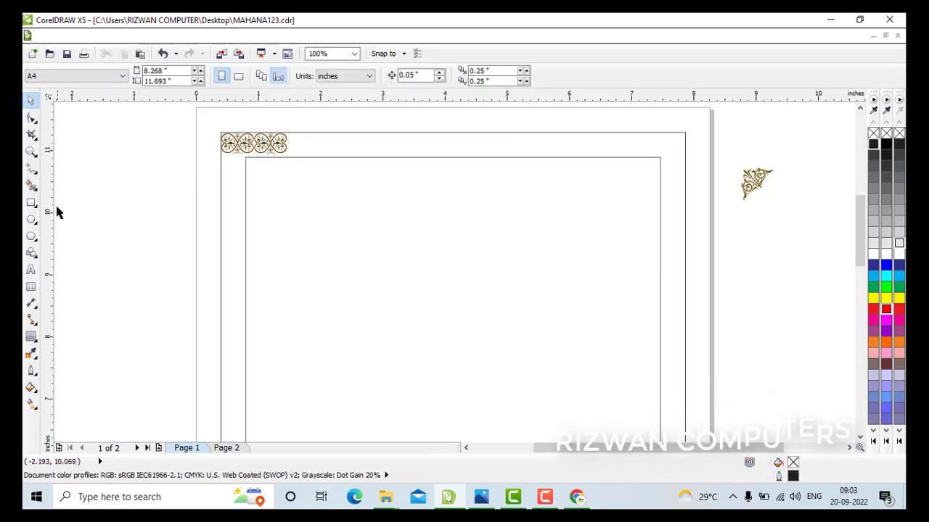
left_click_drag(47, 228, 134, 220)
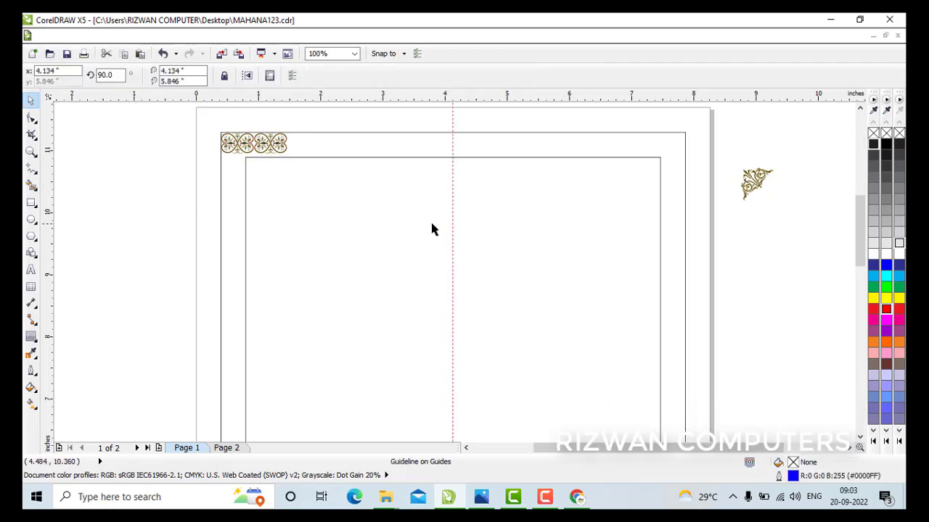
left_click_drag(413, 96, 418, 177)
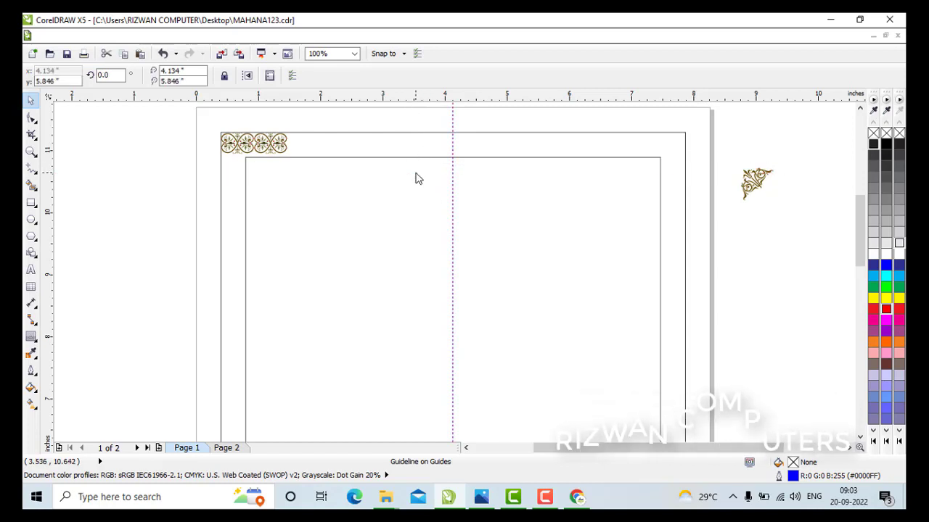
- Make a mirrored copy of the border strip against its right end, and repeat the copy twice to extend the row past the vertical guideline
left_click(267, 152)
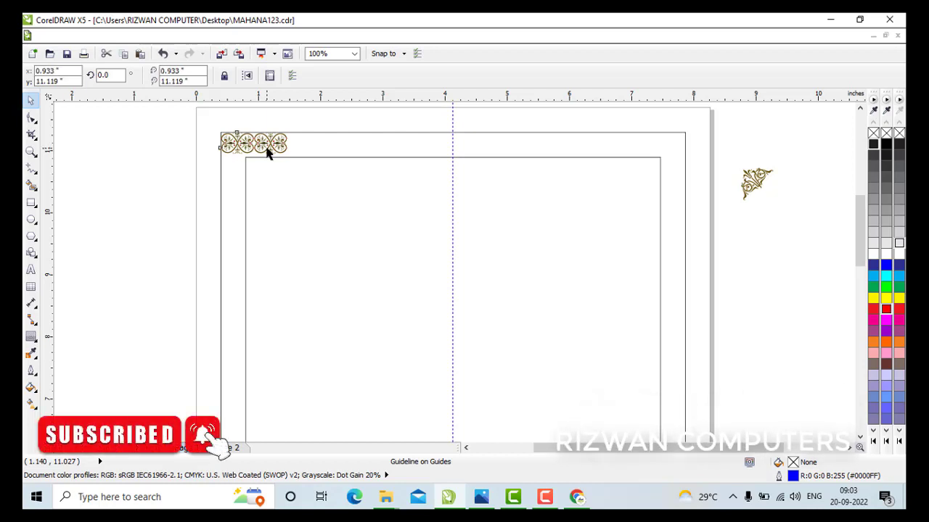
scroll(294, 141, "up", 1)
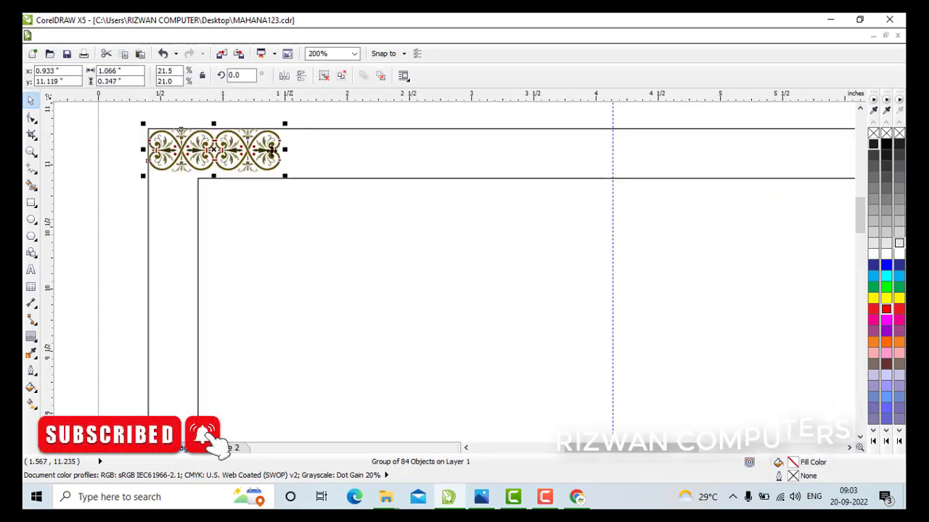
left_click(94, 150)
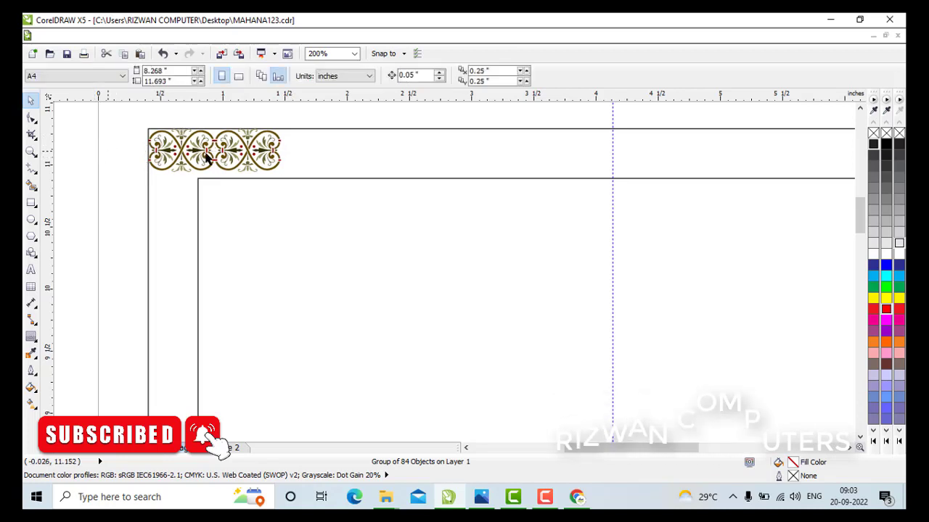
left_click(142, 156)
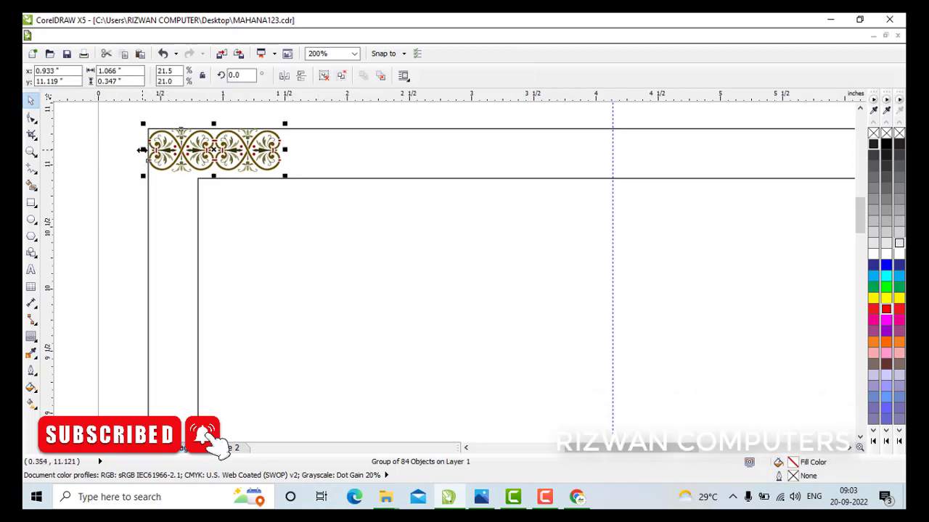
left_click_drag(142, 151, 301, 151)
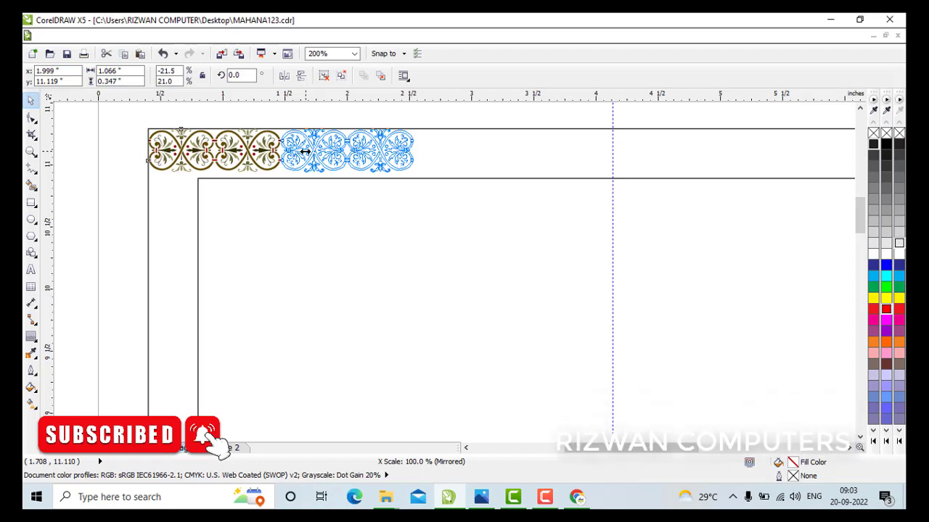
left_click_drag(304, 151, 308, 155)
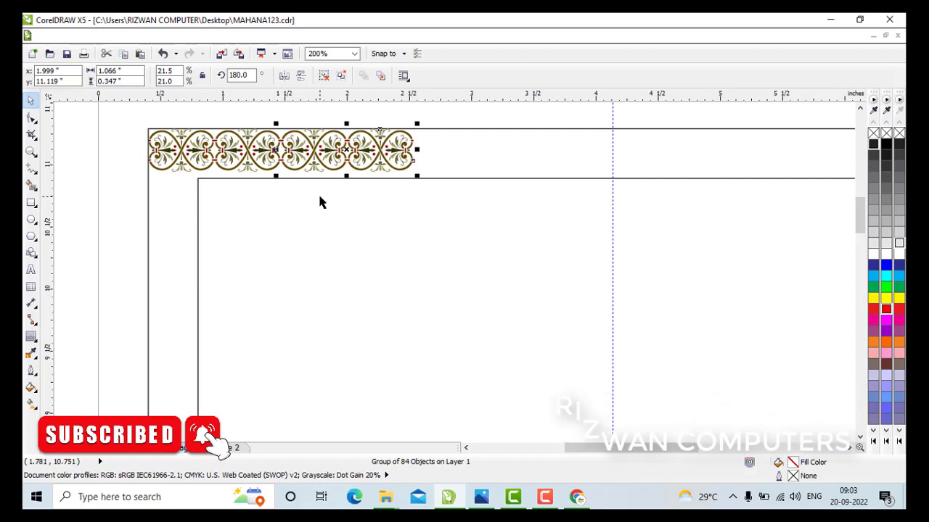
key("ctrl+r")
key("ctrl+r")
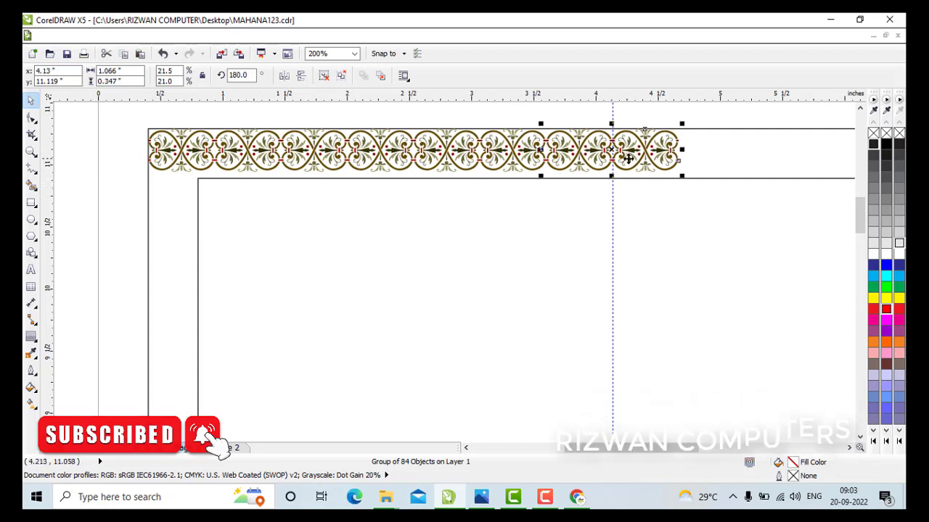
- Select the four border strips in the top row and group them
left_click(112, 160)
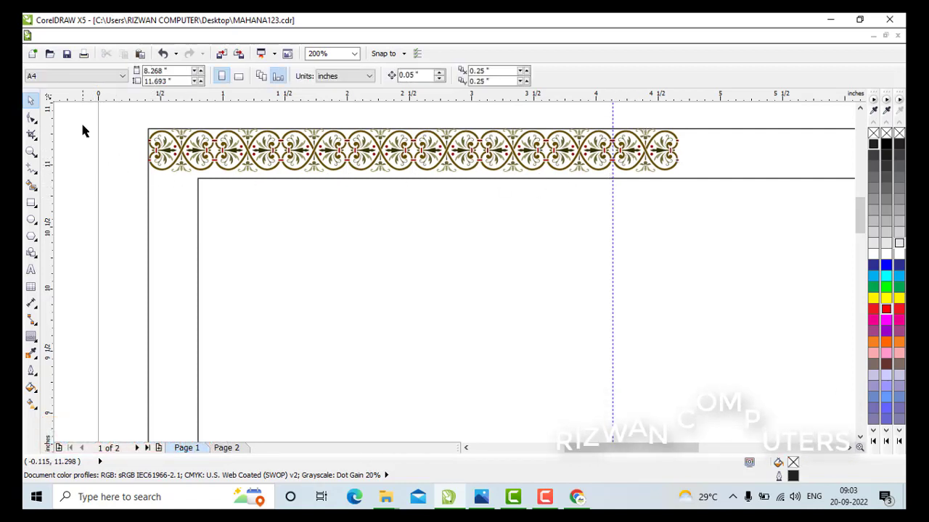
left_click_drag(82, 125, 707, 220)
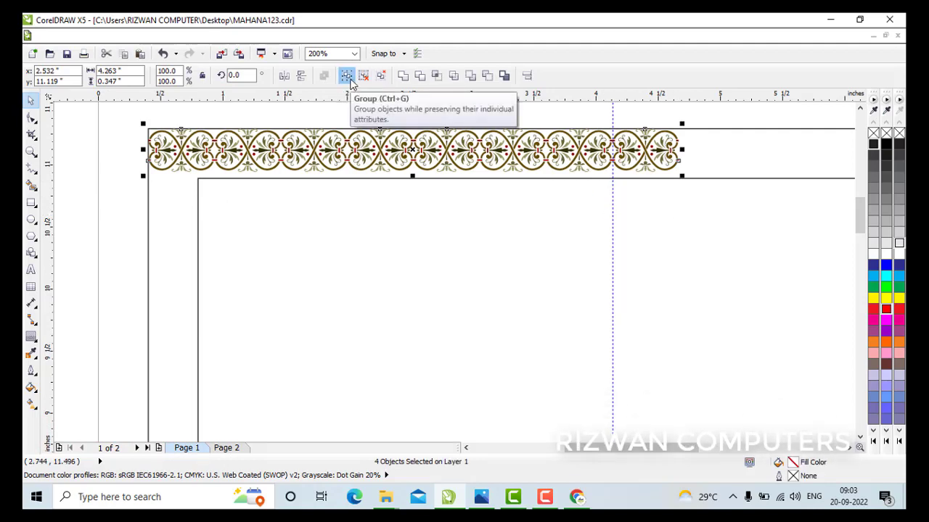
left_click(347, 76)
- Draw a rectangle about 0.68" by 0.53" starting at the vertical guideline, covering the part of the border row beyond it
scroll(636, 159, "up", 1)
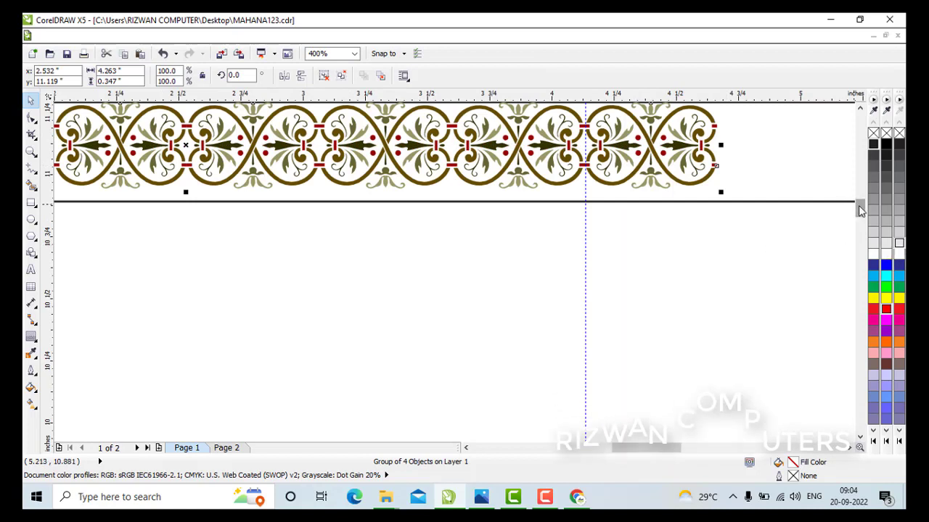
scroll(860, 207, "up", 3)
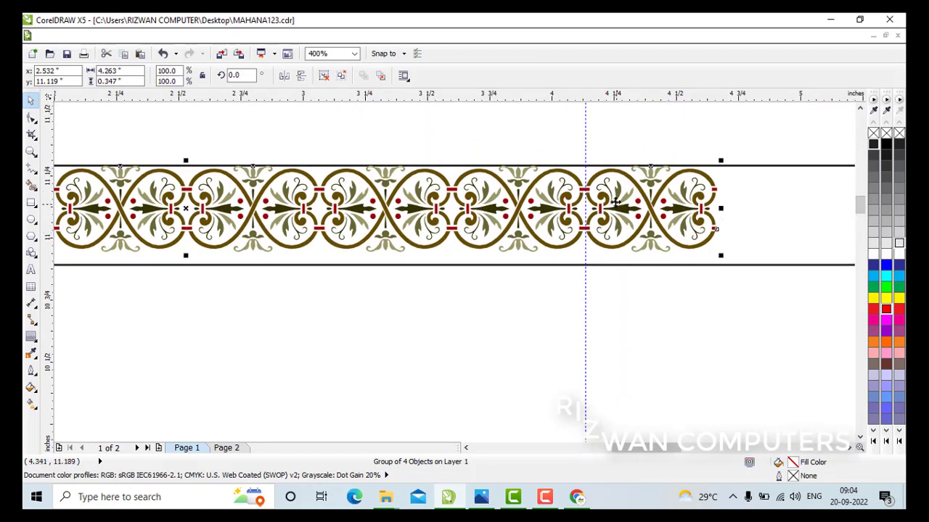
left_click(637, 142)
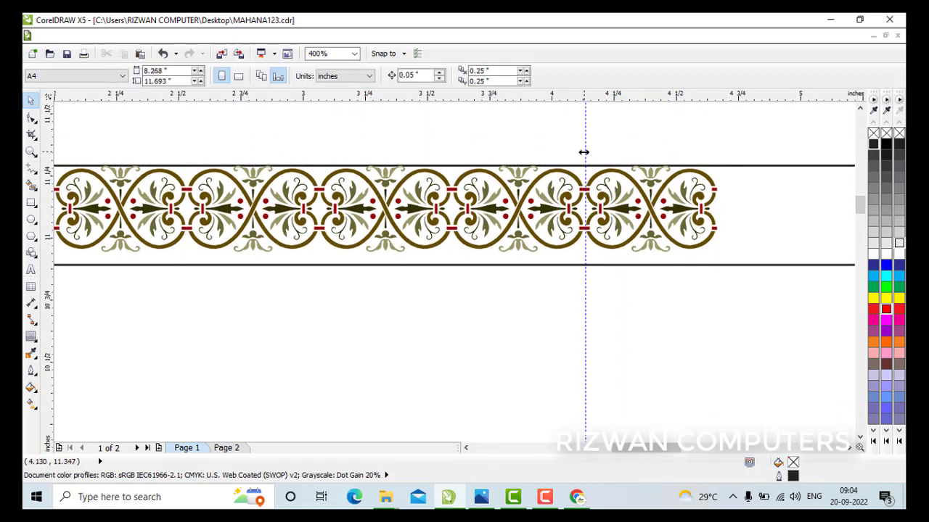
left_click_drag(583, 151, 584, 152)
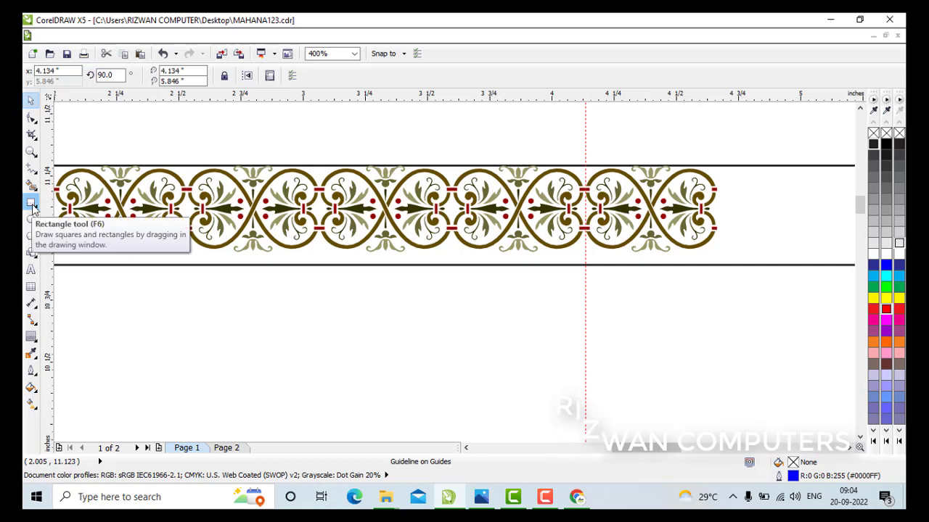
left_click(32, 204)
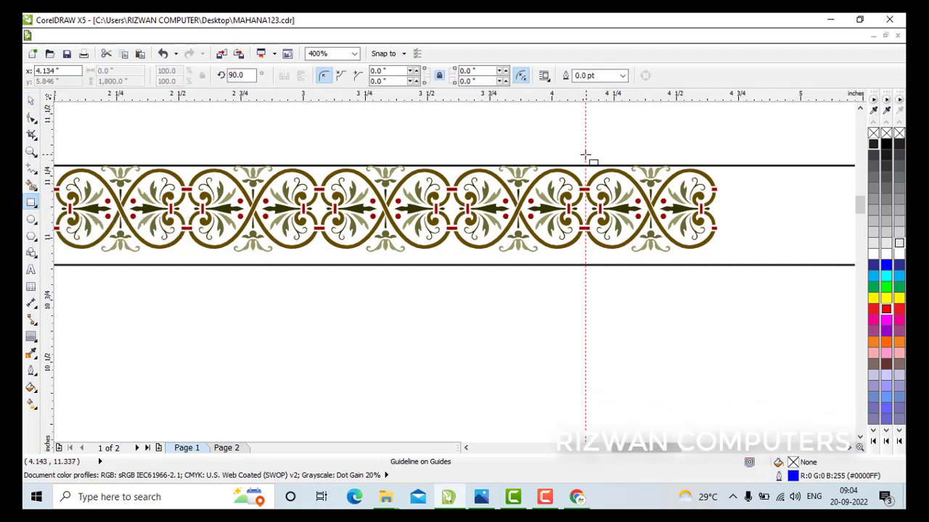
left_click_drag(585, 154, 648, 272)
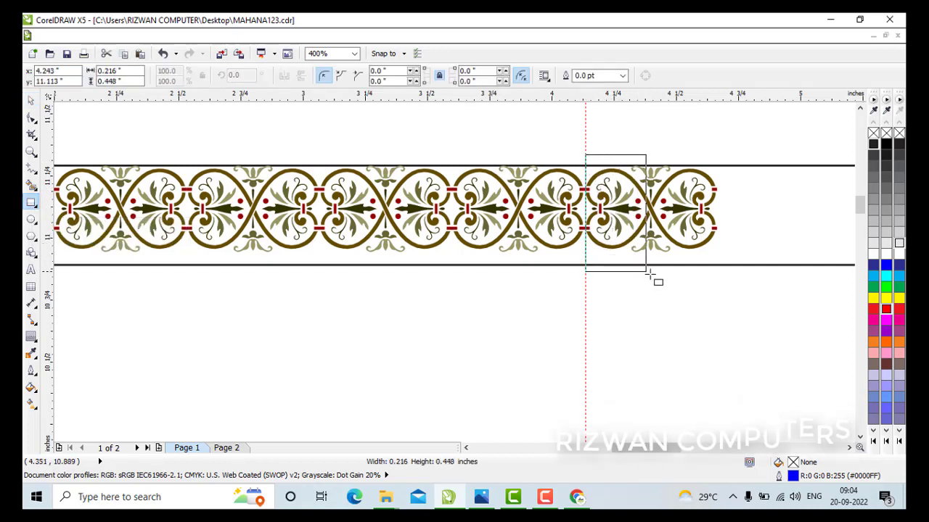
left_click_drag(743, 288, 757, 289)
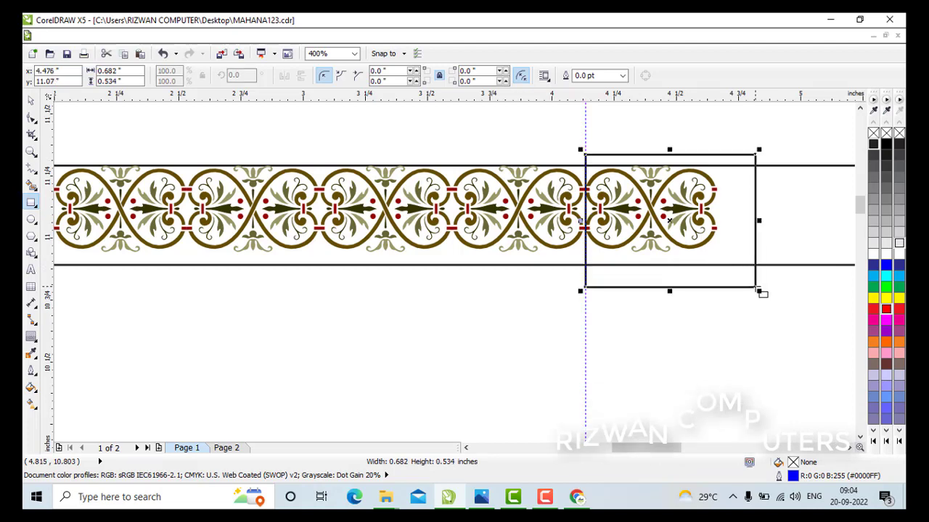
scroll(596, 211, "up", 2)
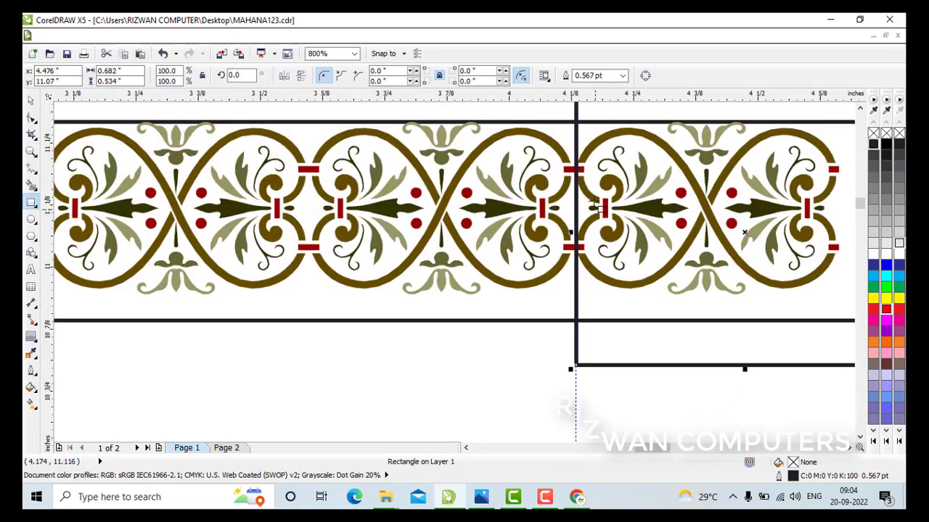
scroll(589, 187, "down", 2)
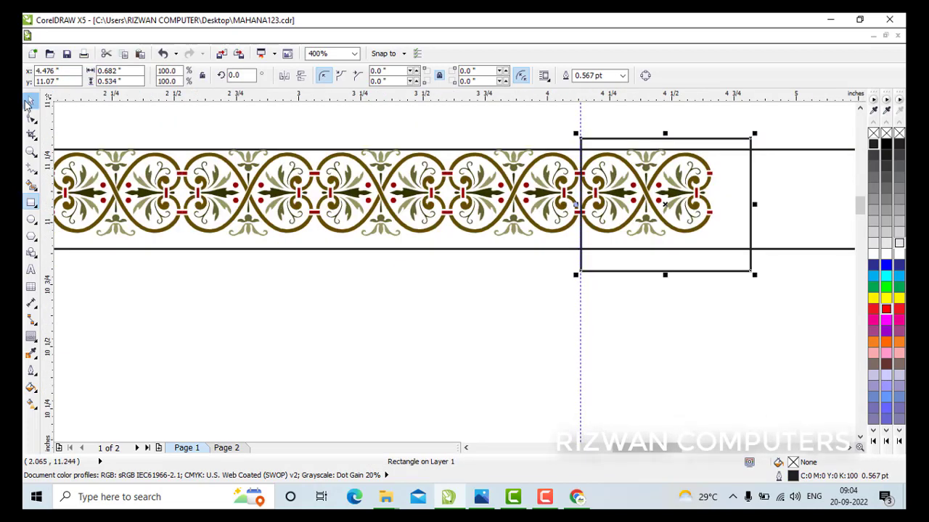
- Trim the grouped top border row at the vertical guideline with the overlapping rectangle, and delete that rectangle
left_click(657, 144)
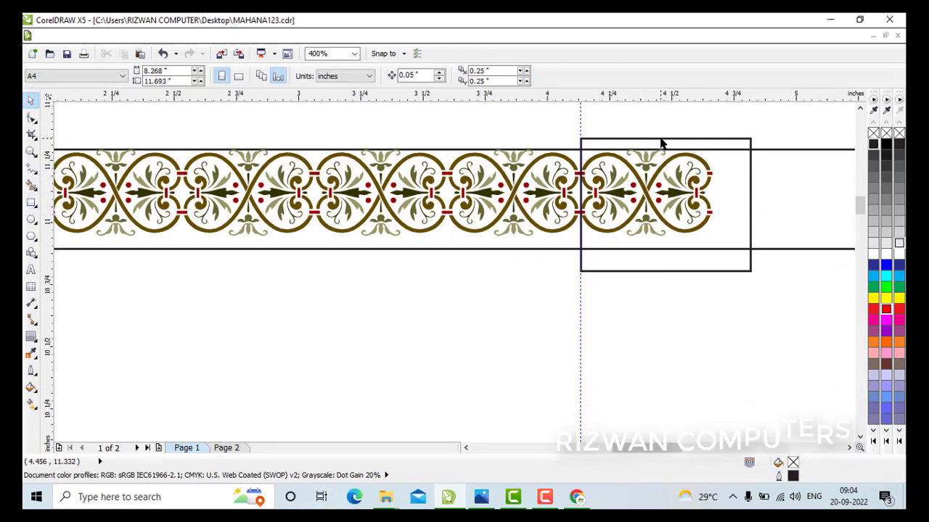
left_click(660, 143)
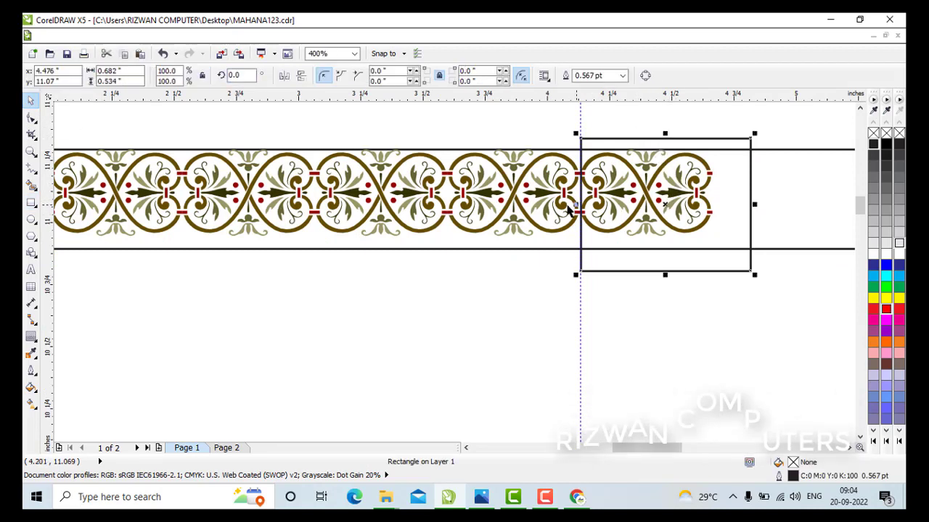
left_click(522, 210, "shift")
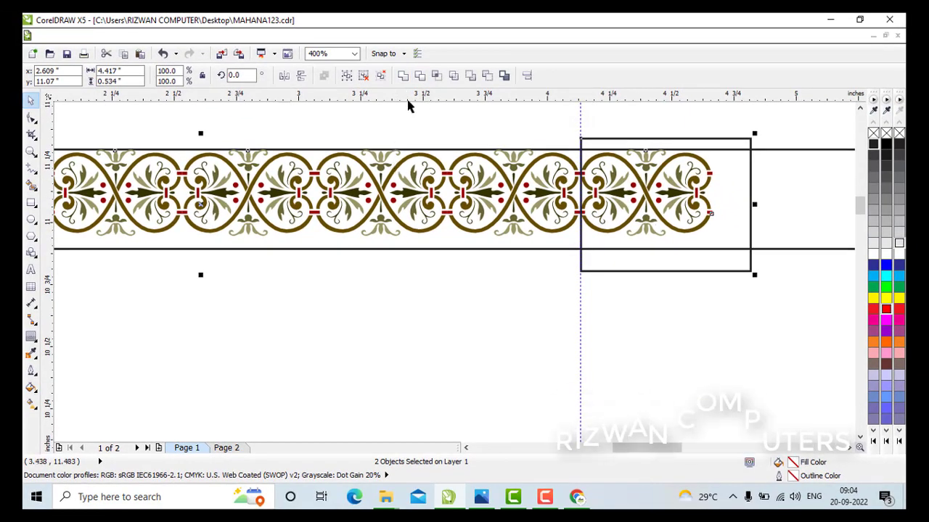
left_click(420, 78)
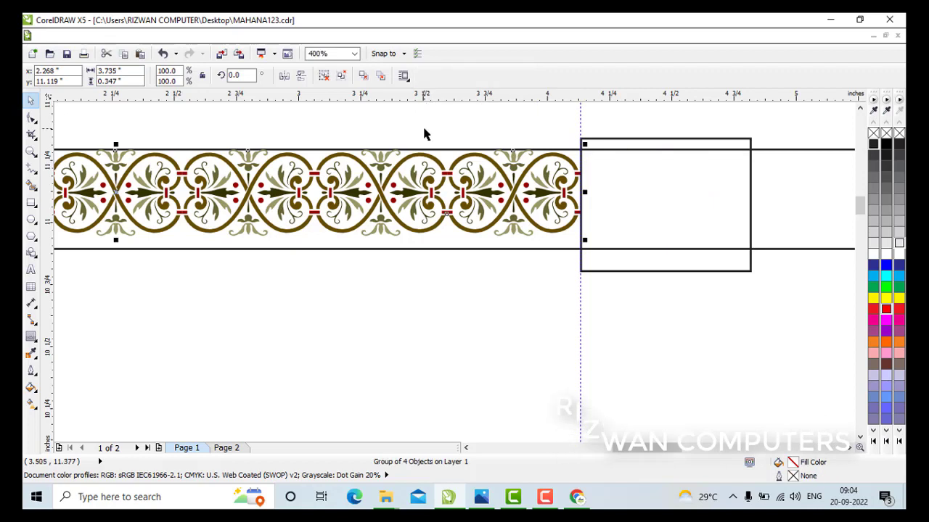
left_click(584, 210)
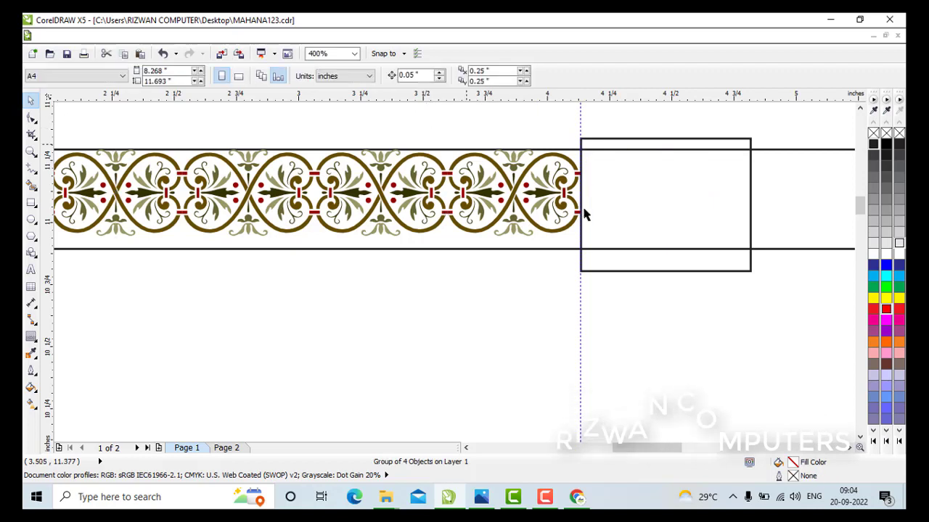
left_click(616, 143)
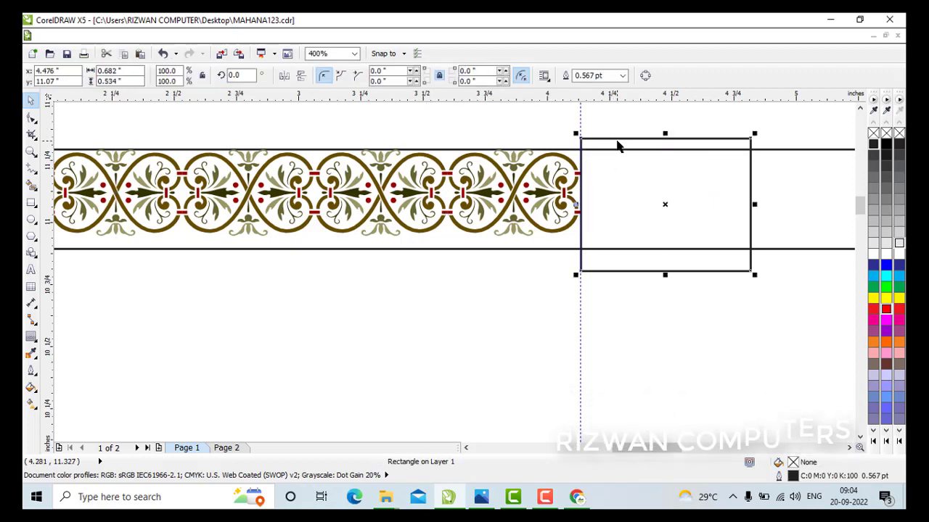
key("Delete")
- Make a copy of the top border row below it inside the frame and rotate the copy by 90 degrees
scroll(456, 180, "down", 1)
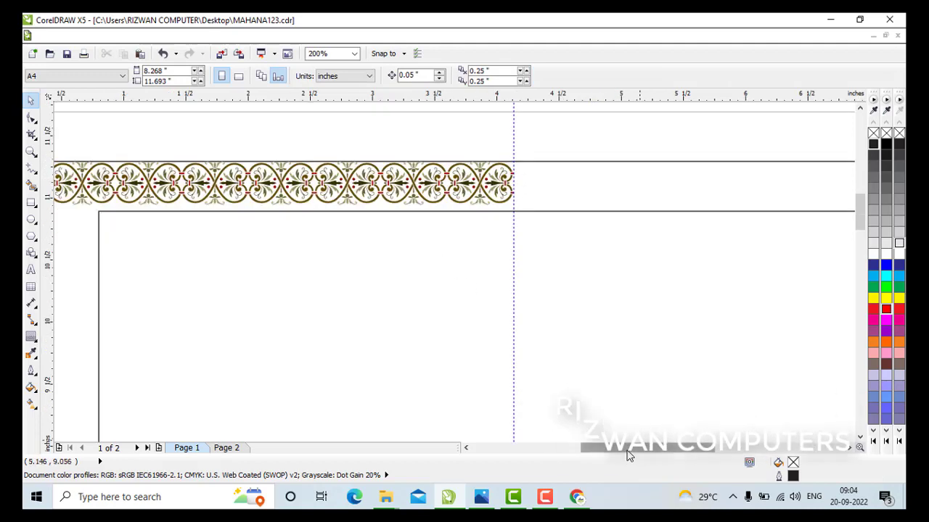
left_click_drag(629, 454, 591, 368)
scroll(596, 339, "down", 1)
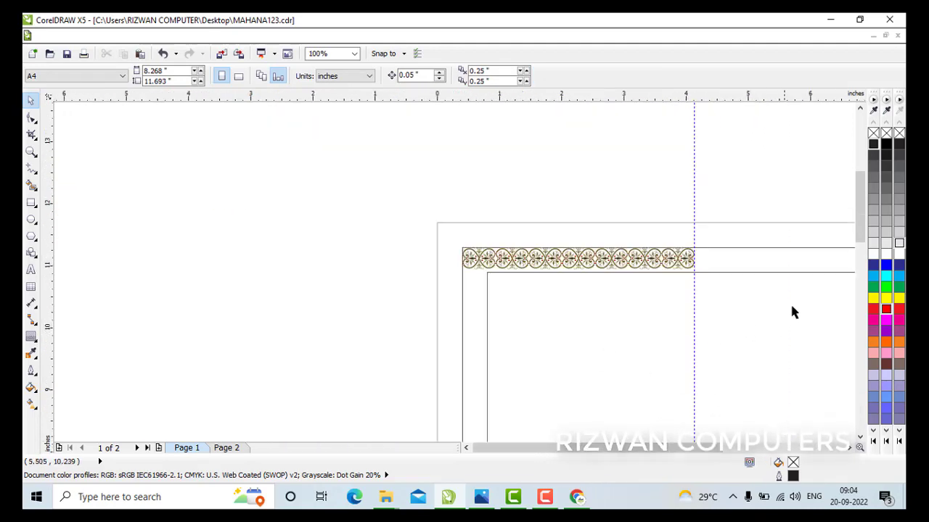
left_click_drag(702, 443, 710, 443)
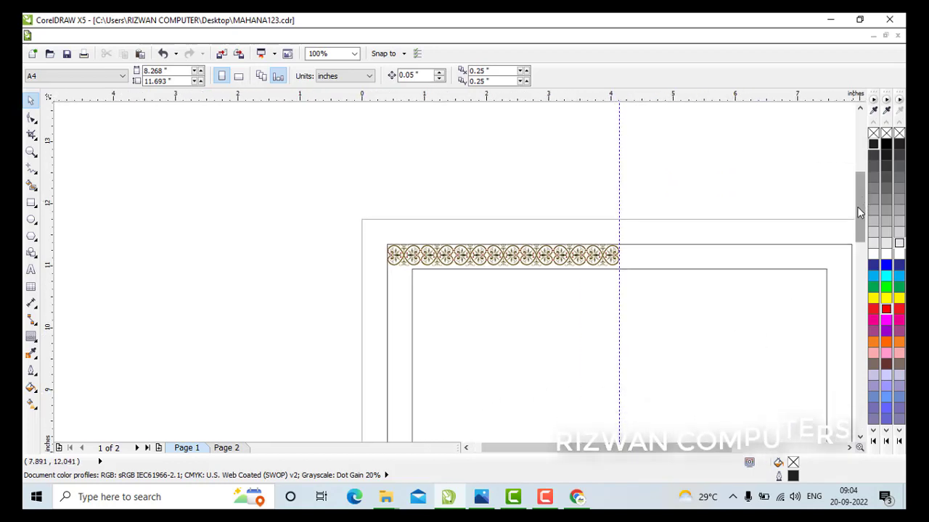
scroll(565, 191, "down", 1)
left_click(528, 191)
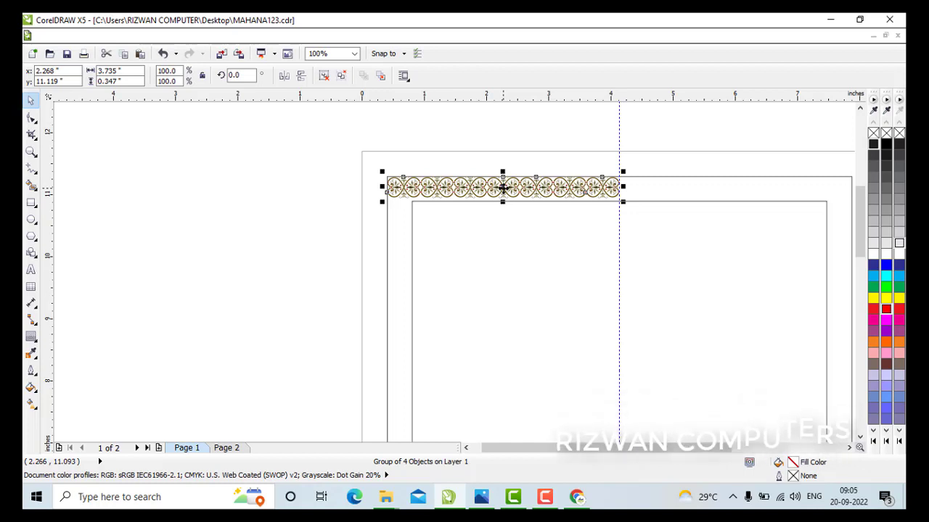
left_click_drag(509, 256, 510, 326)
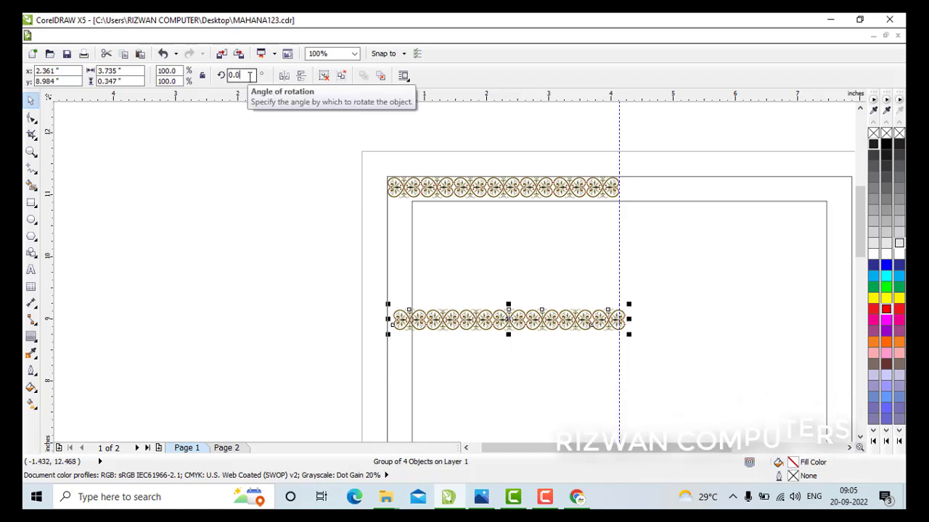
left_click(239, 75)
type("90")
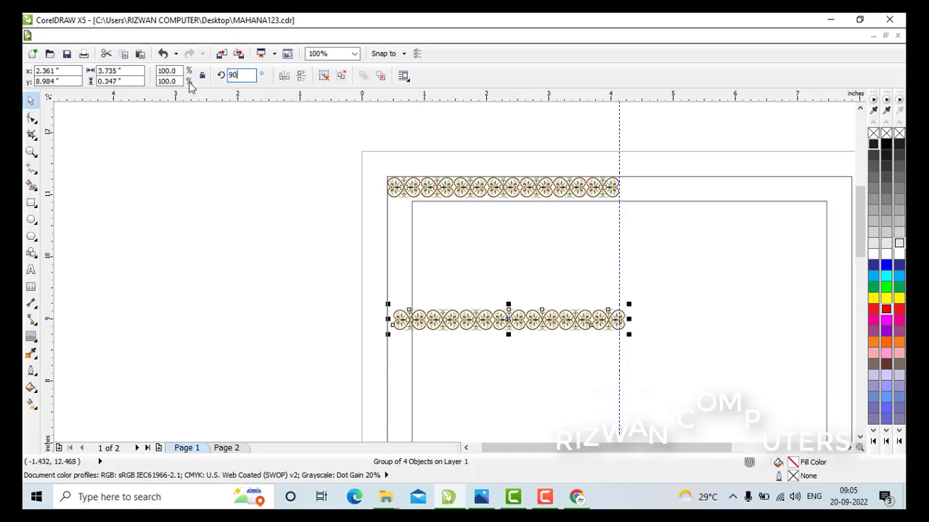
key("Return")
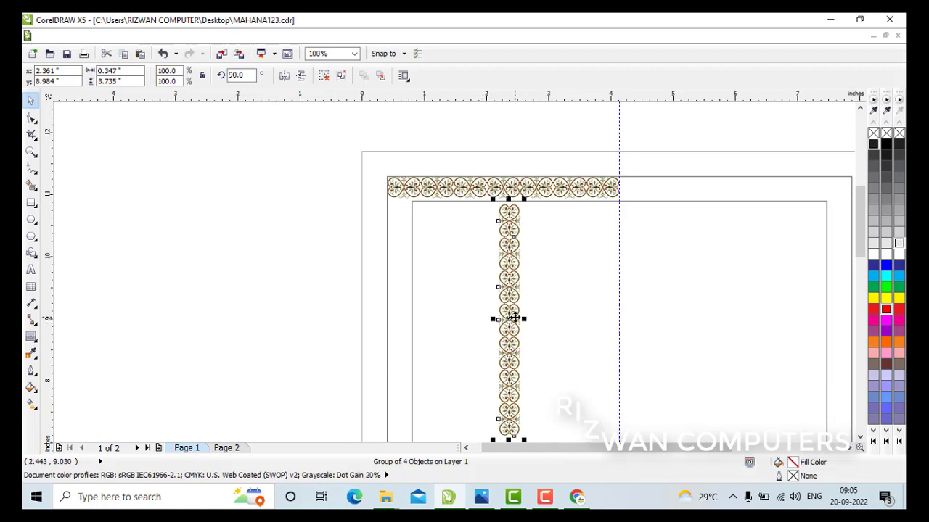
- Align the rotated border strip to the top and left edges of the outer frame
left_click(269, 266)
left_click(512, 314)
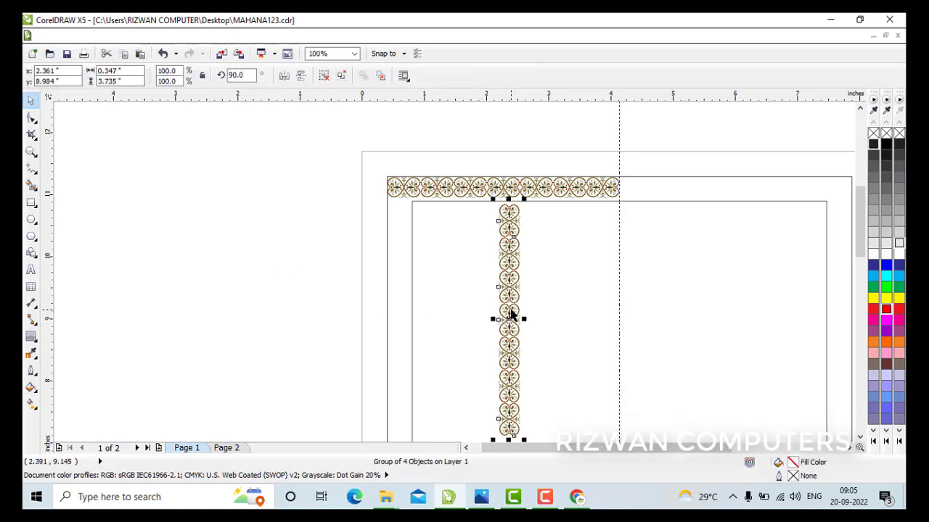
left_click(399, 264, "shift")
key("t")
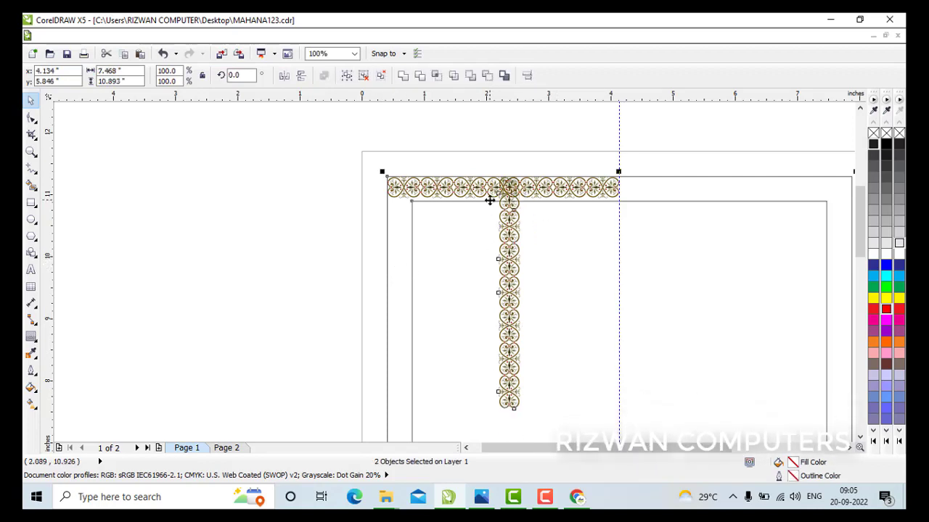
key("l")
scroll(380, 190, "up", 1)
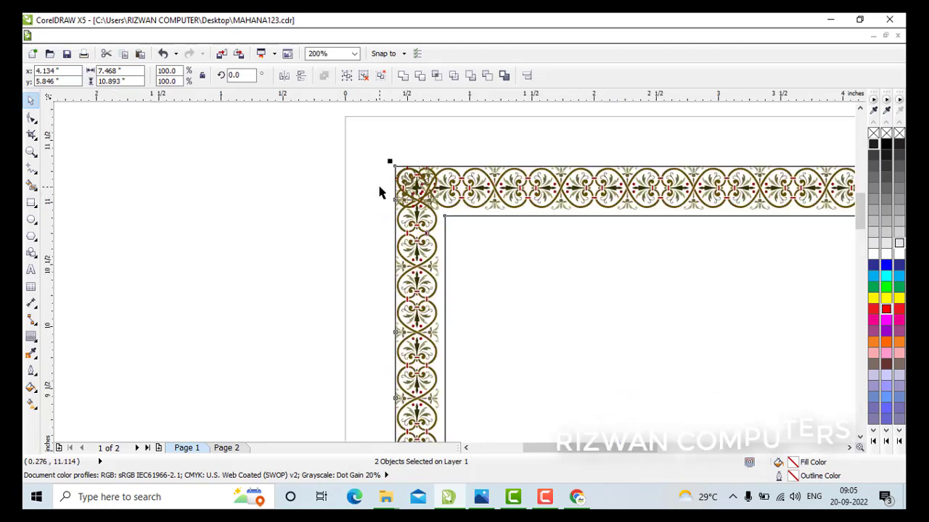
left_click(309, 188)
left_click(413, 269)
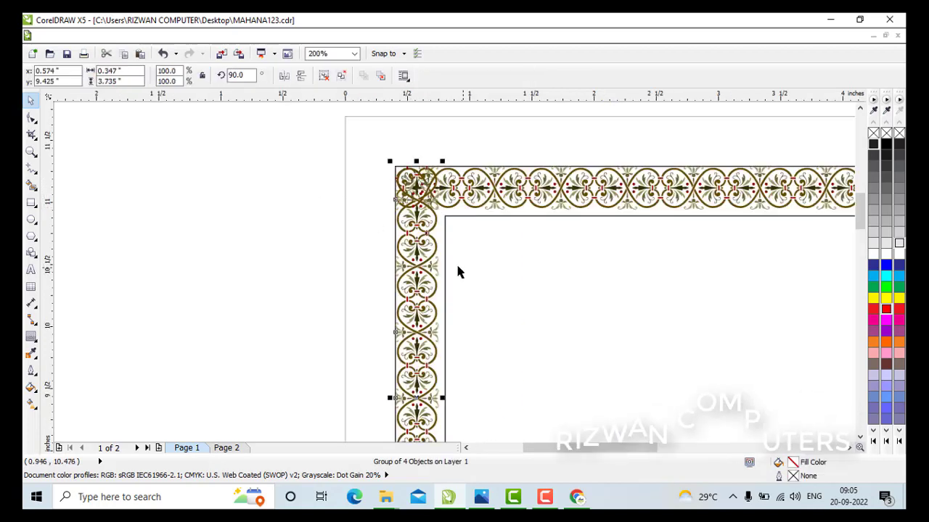
left_click(315, 178)
left_click(415, 274)
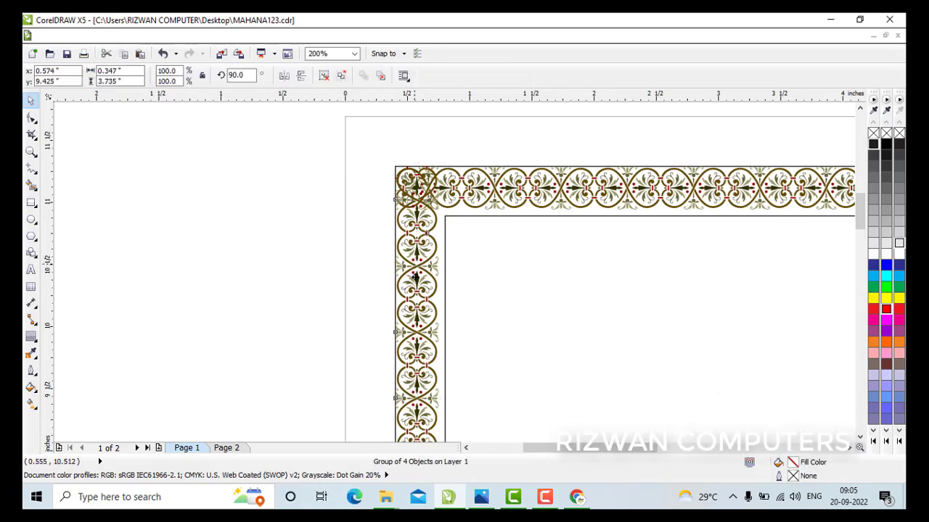
left_click_drag(418, 309, 412, 230)
left_click(335, 216)
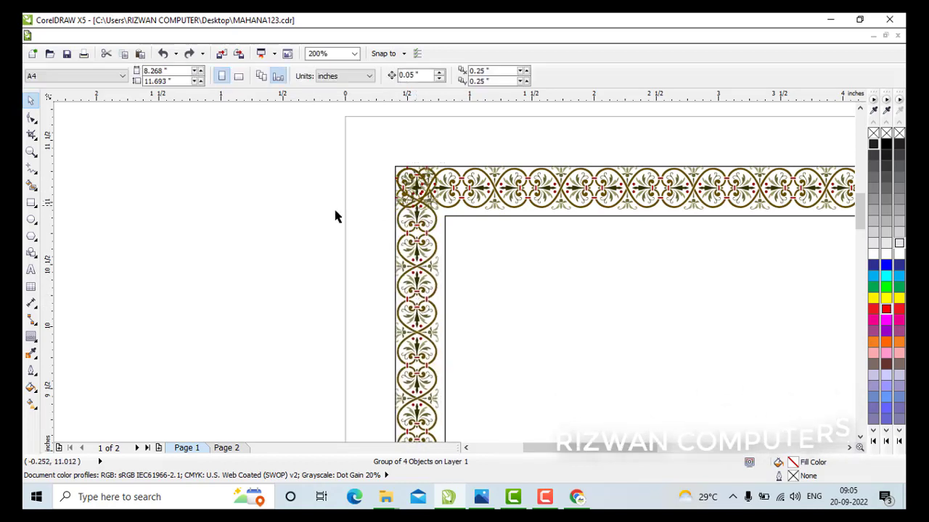
left_click(415, 253)
left_click(290, 236)
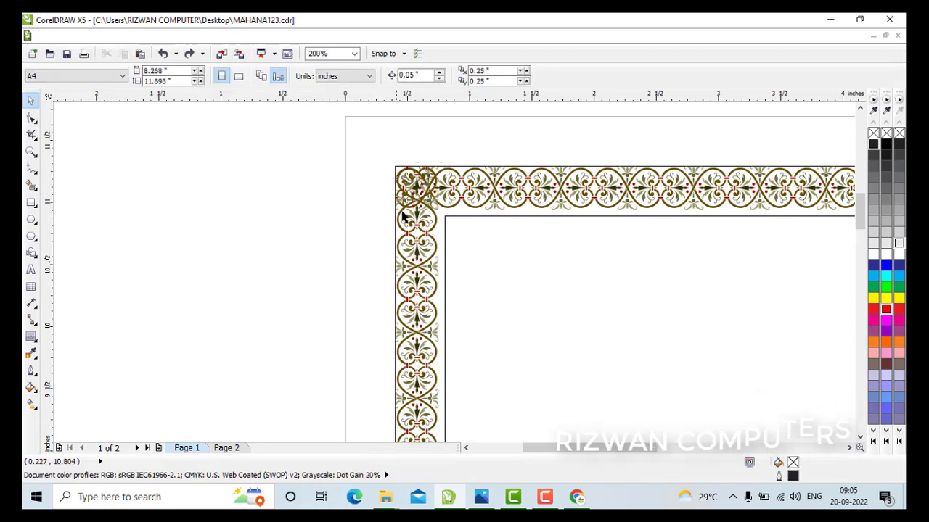
- Draw a rectangle about 0.22" by 0.22" outside the page, beside the border's upper-left corner
scroll(457, 185, "up", 1)
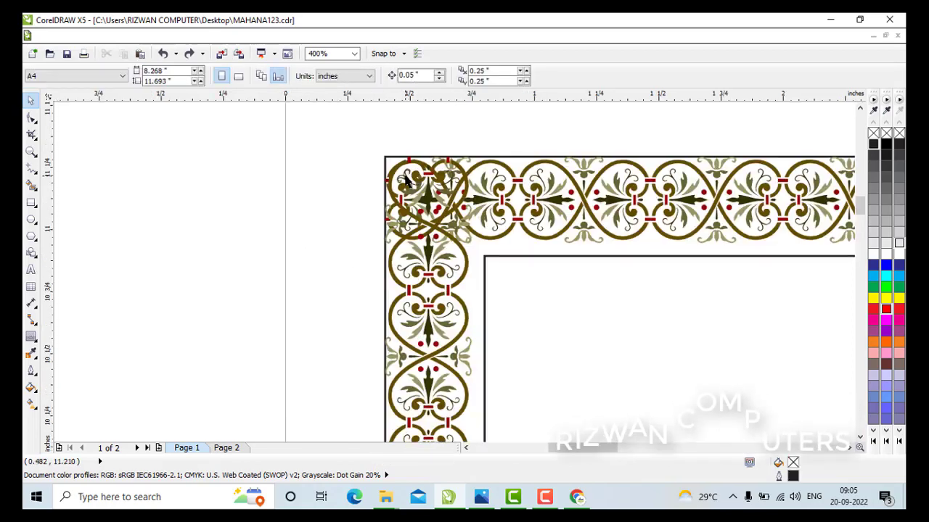
left_click(32, 203)
left_click_drag(153, 207, 176, 233)
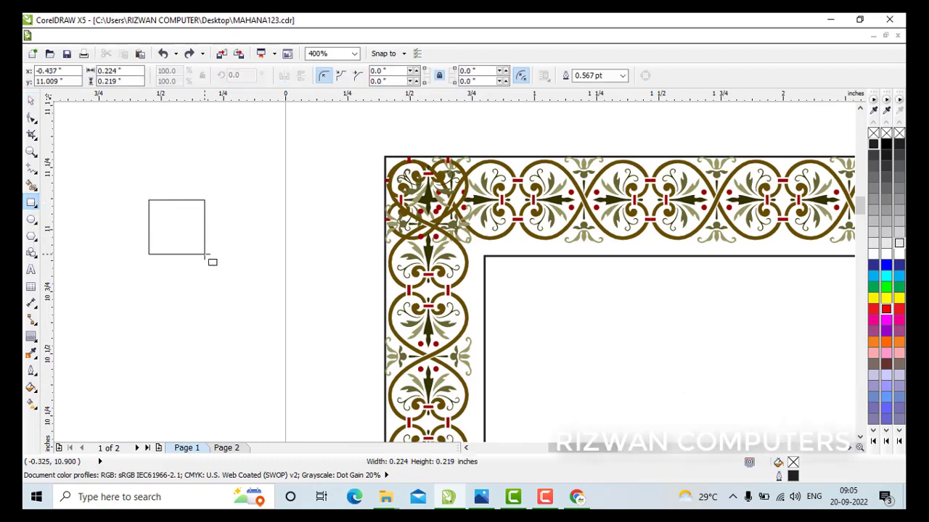
left_click_drag(211, 259, 211, 259)
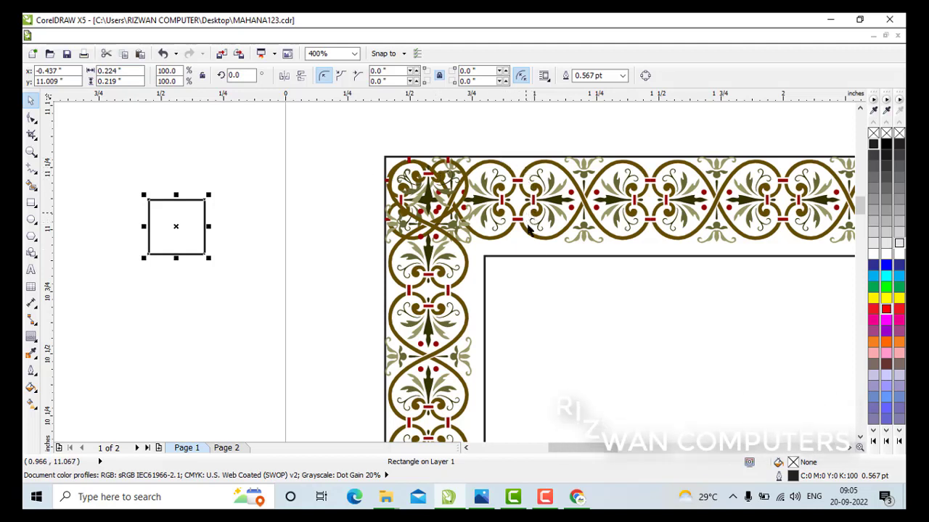
- Set the small rectangle's width and height to 0.4"
left_click(535, 247)
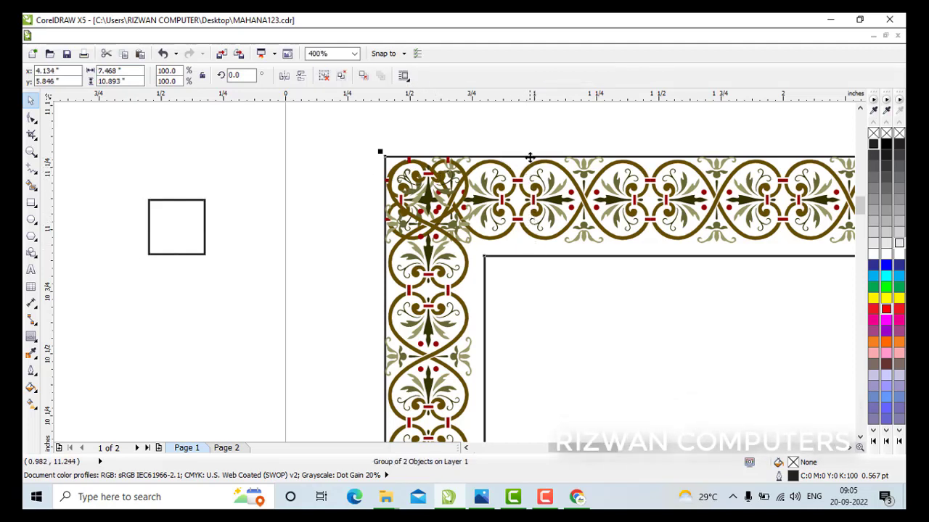
left_click(174, 252)
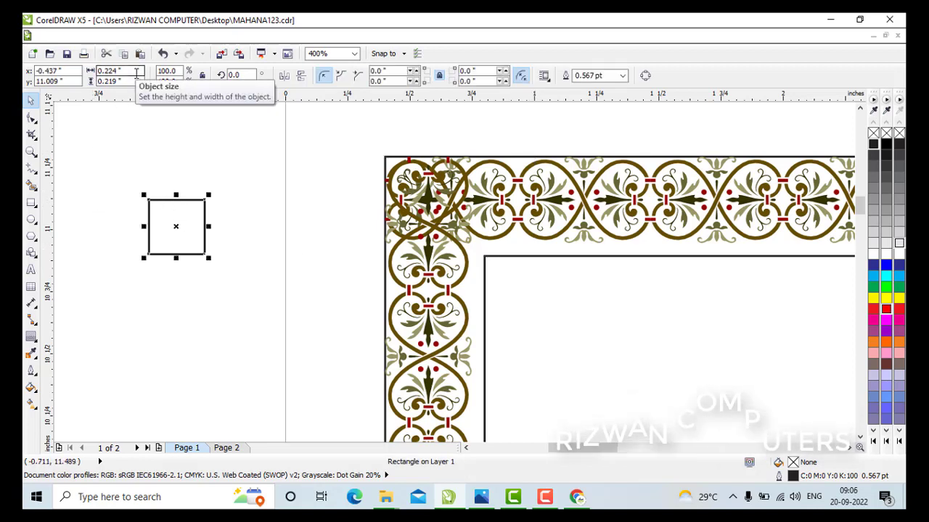
left_click(113, 70)
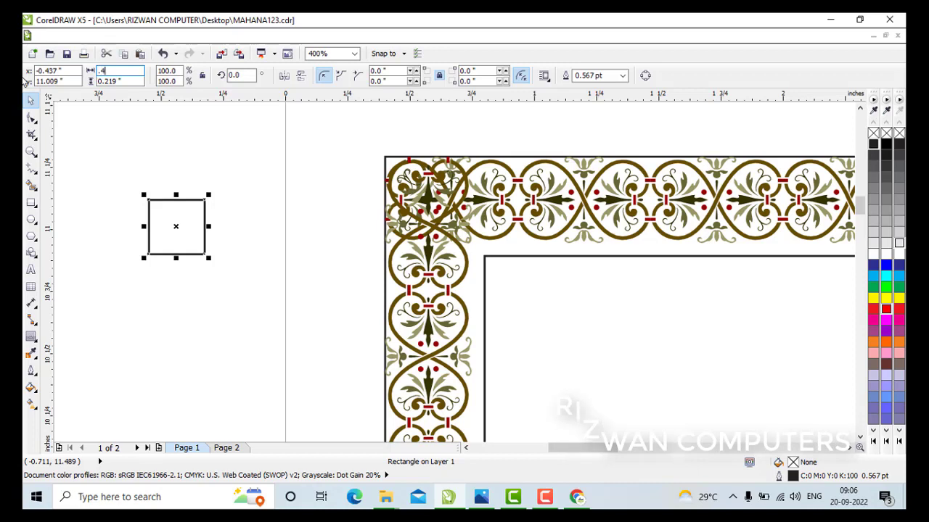
key("Tab")
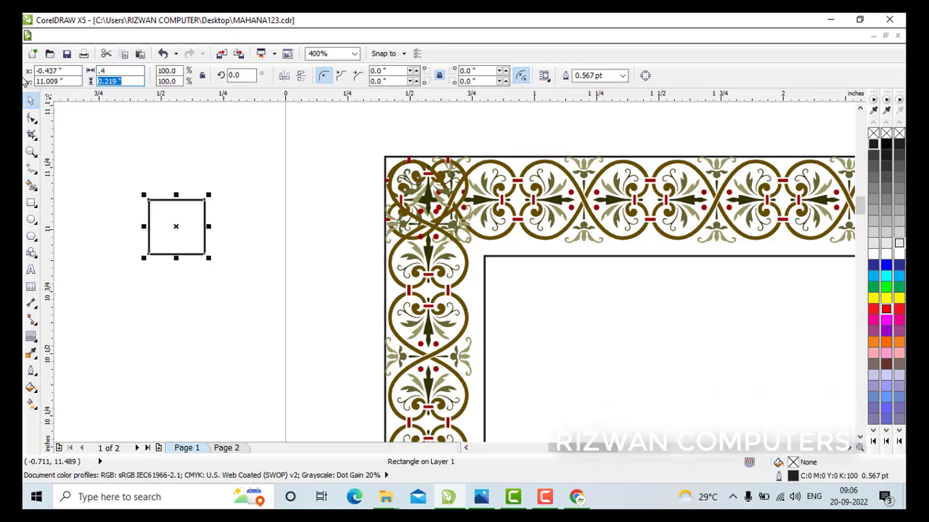
key("Escape")
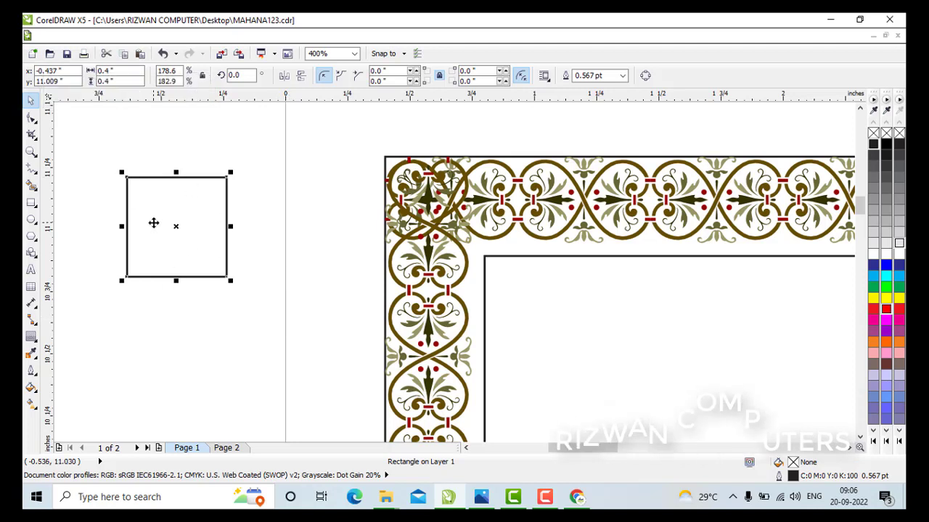
key("Escape")
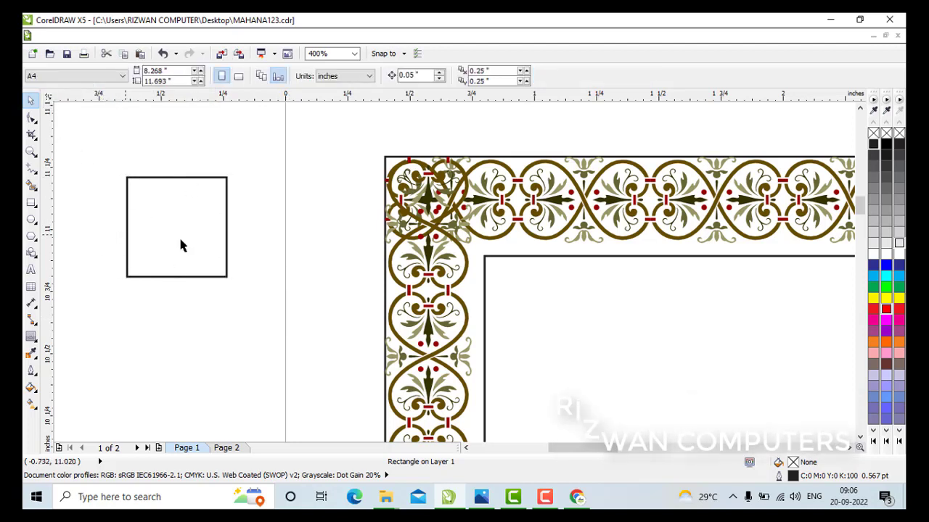
- Align the 0.4" square to the top and left edges of the outer frame, over the overlapping corner ornaments
key("Tab")
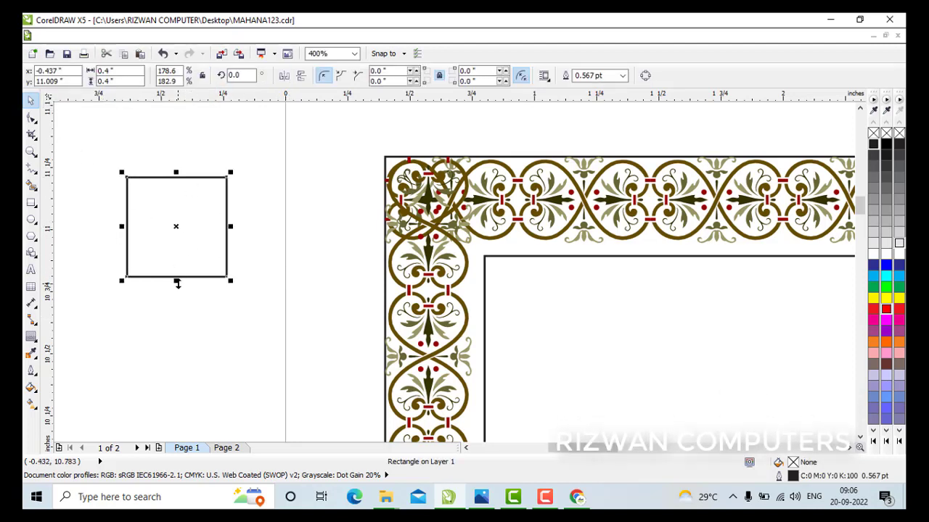
left_click(542, 254, "shift")
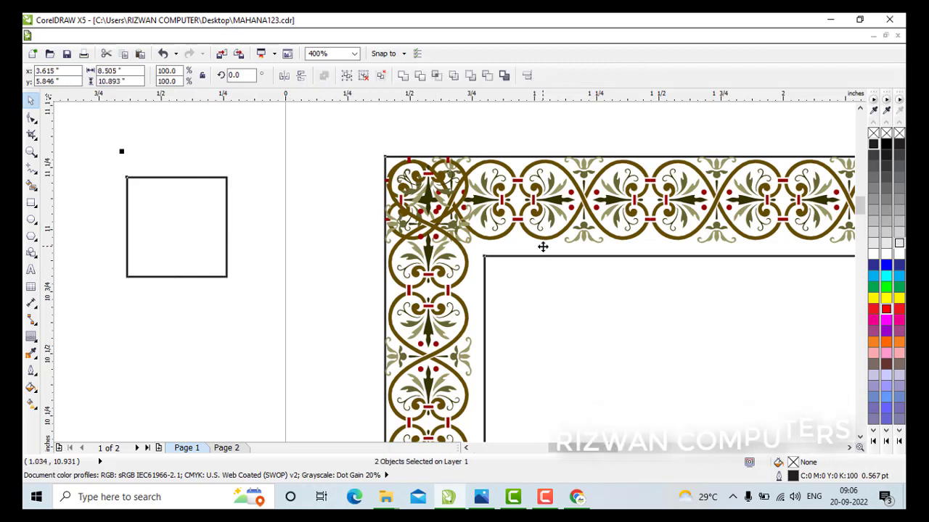
left_click(159, 235)
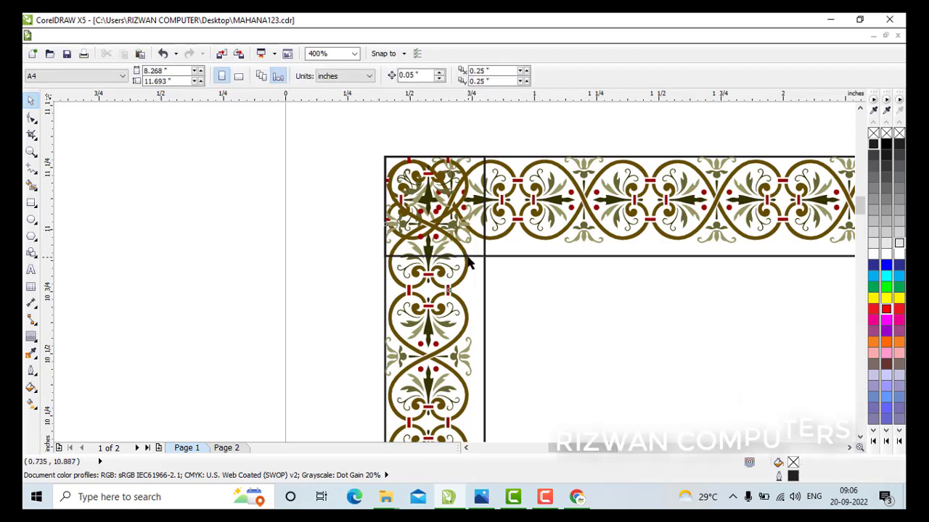
left_click(468, 266)
left_click(309, 251)
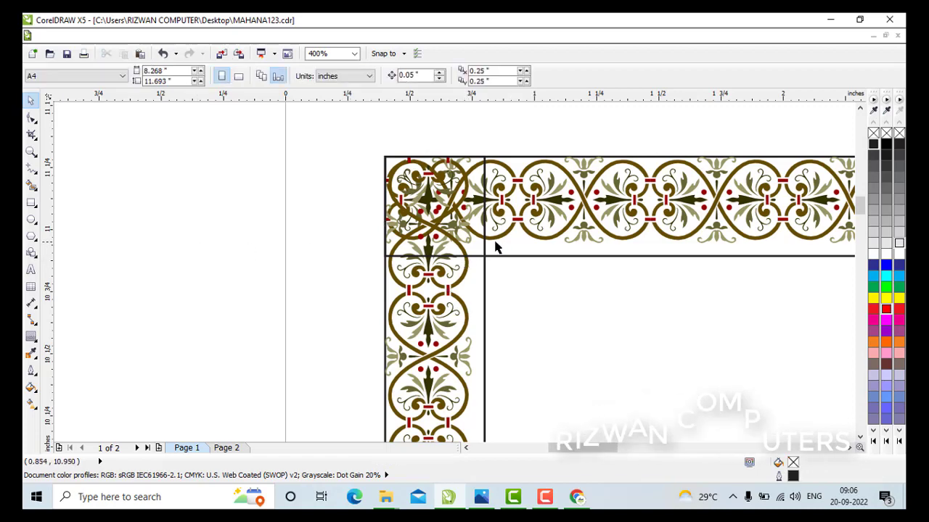
- Give the corner square a red outline
left_click(486, 248)
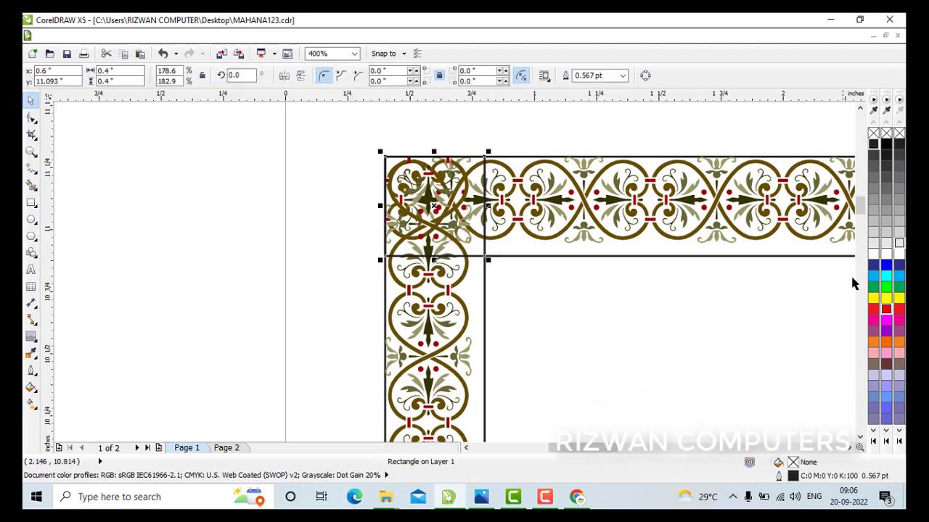
right_click(885, 310)
scroll(462, 169, "up", 1)
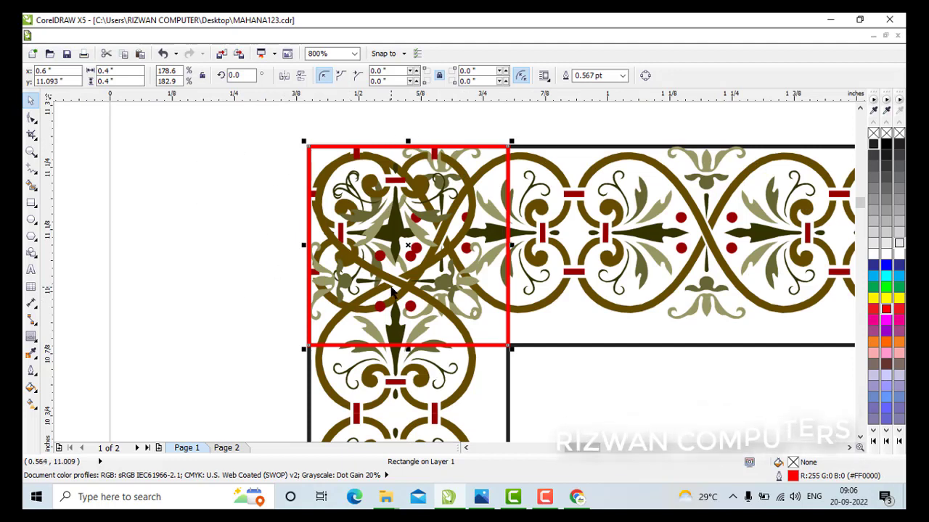
- Convert the red corner square to curves and remove its lower-left node to make a triangle
left_click(238, 265)
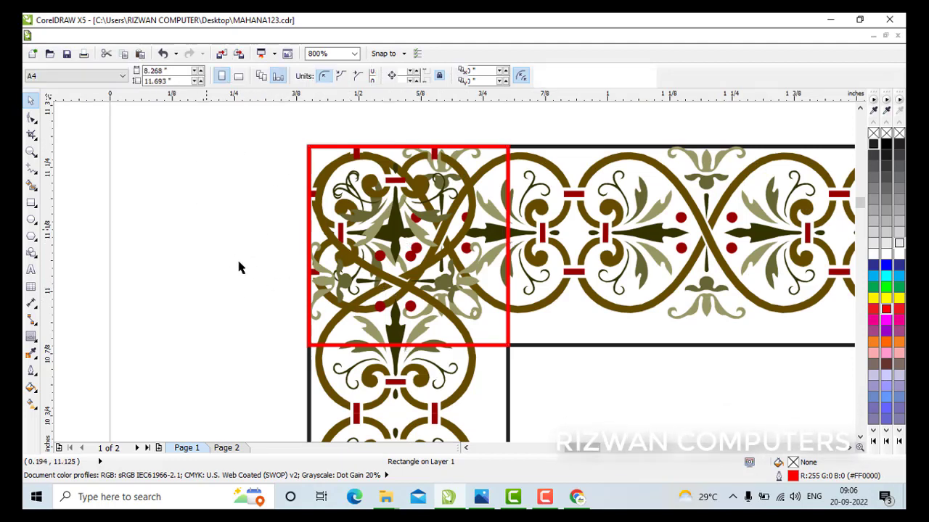
left_click(488, 350)
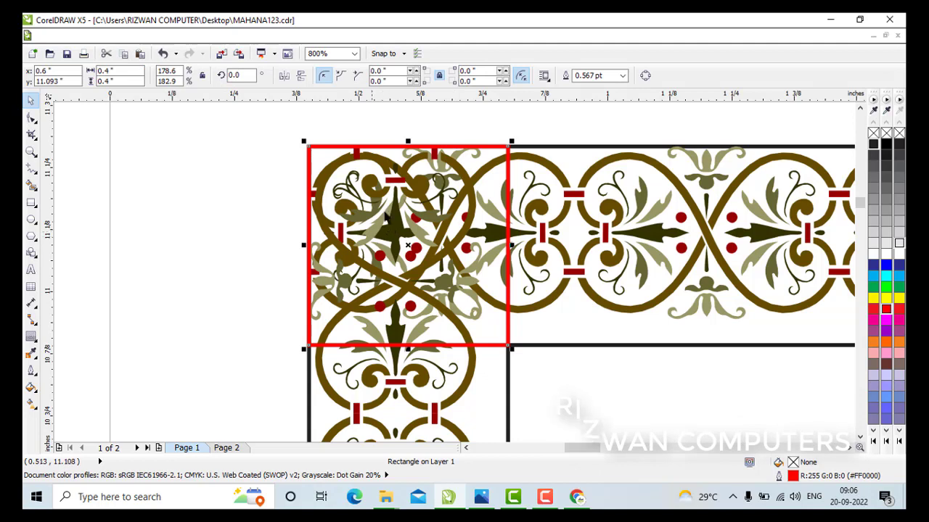
left_click(646, 76)
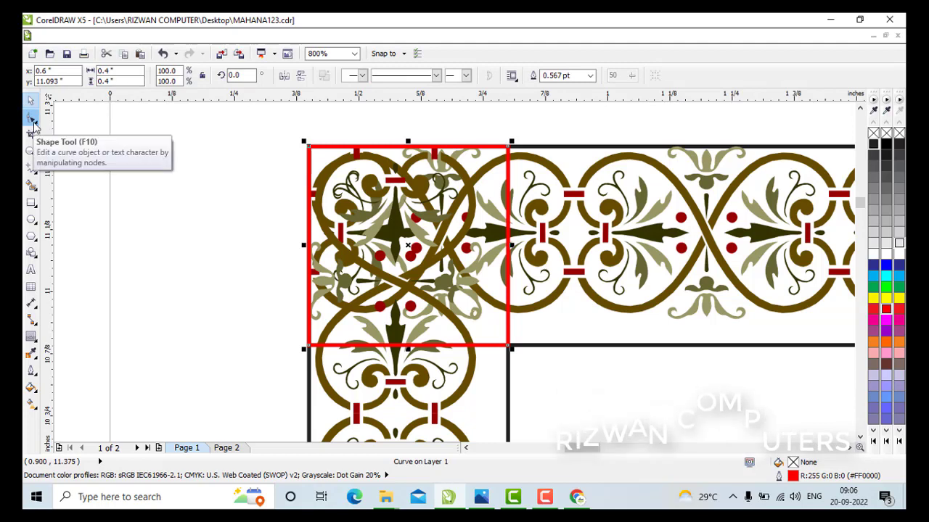
left_click(32, 120)
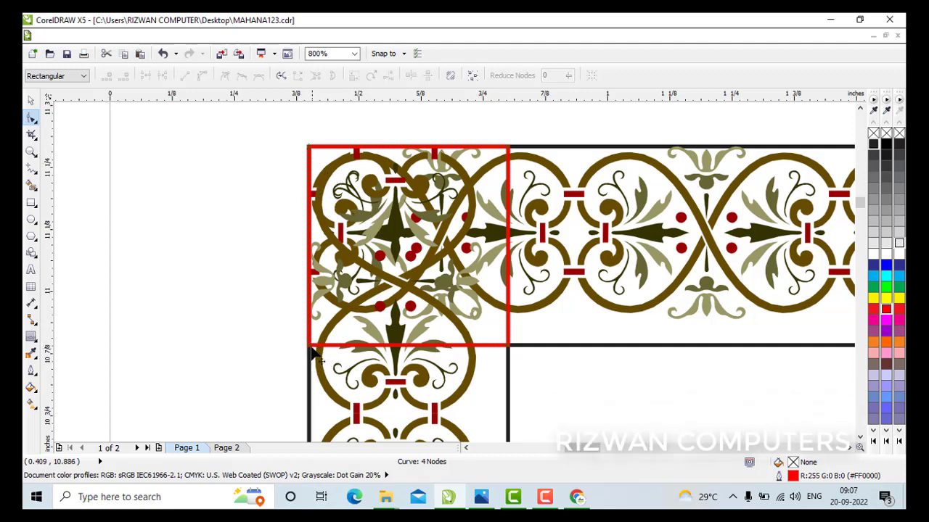
key("Delete")
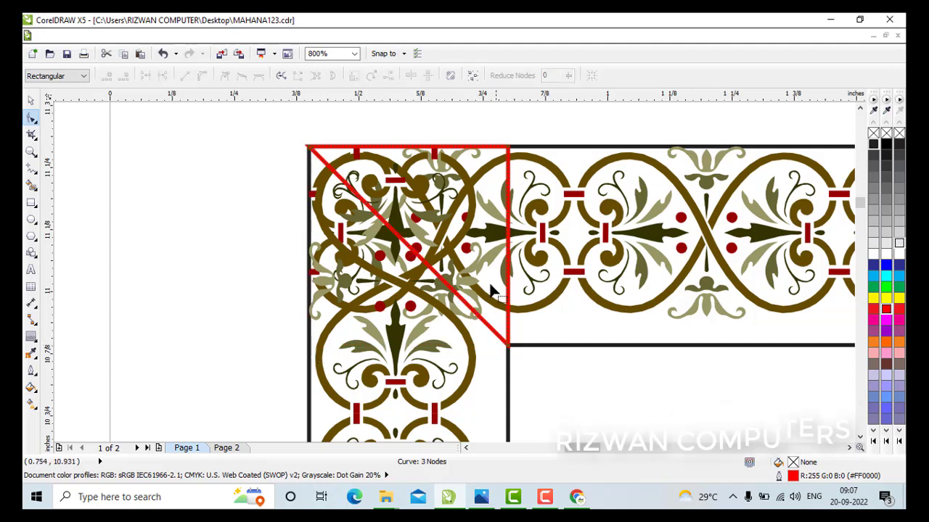
- Trim the left vertical ornament strip with the red triangle at the upper-left corner
scroll(354, 245, "down", 2)
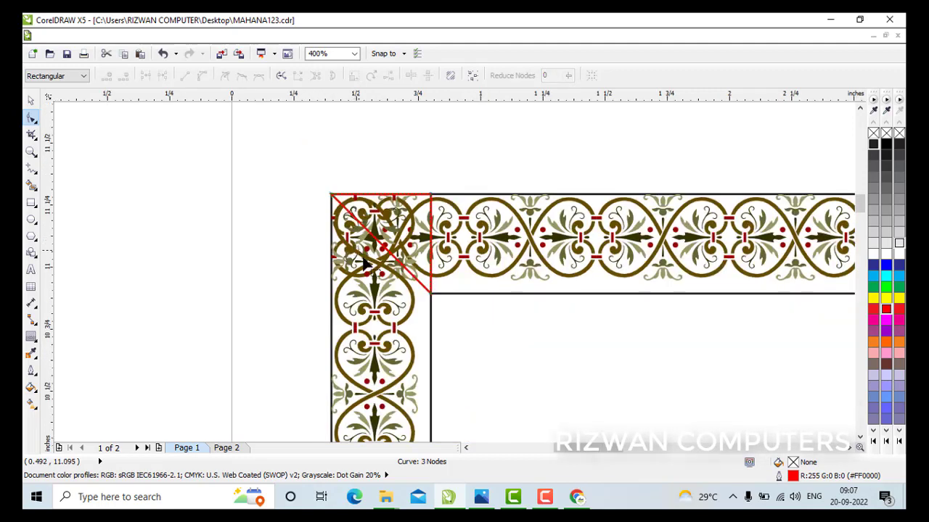
left_click(32, 103)
left_click(147, 219)
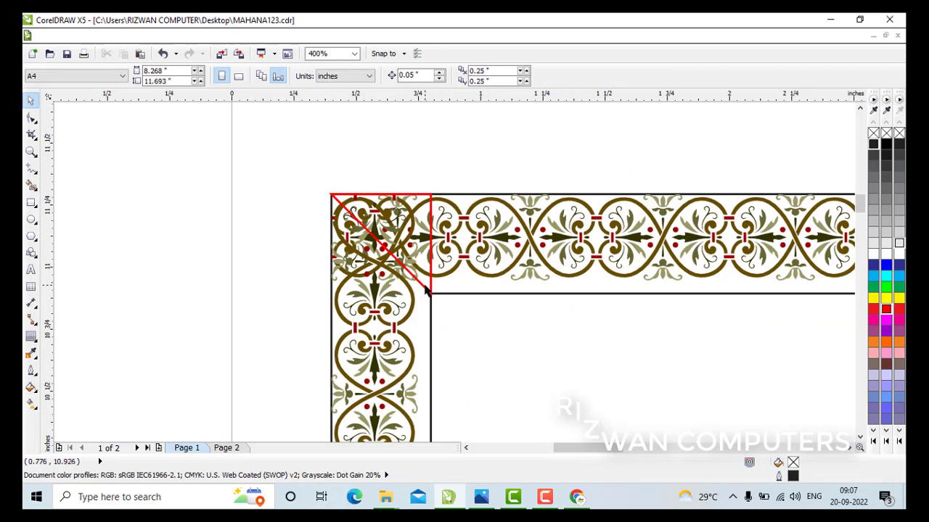
left_click(426, 290)
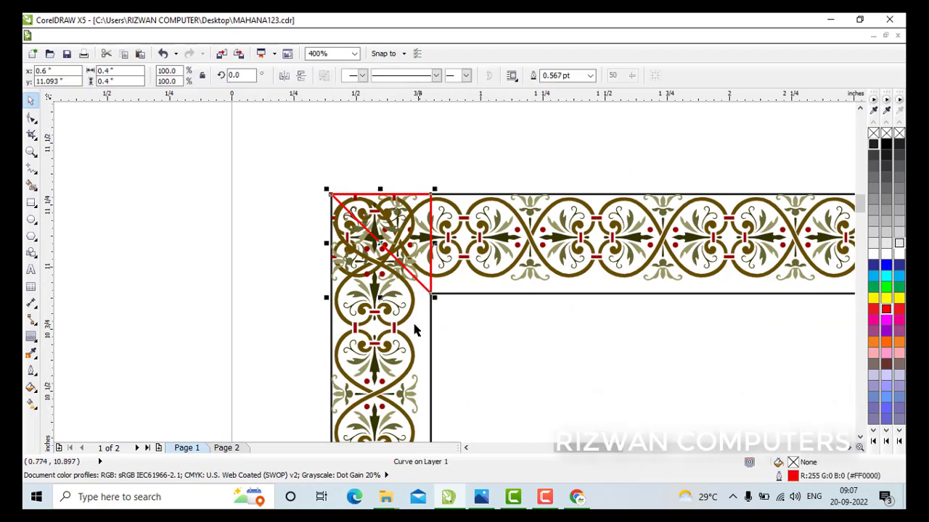
left_click(384, 350, "shift")
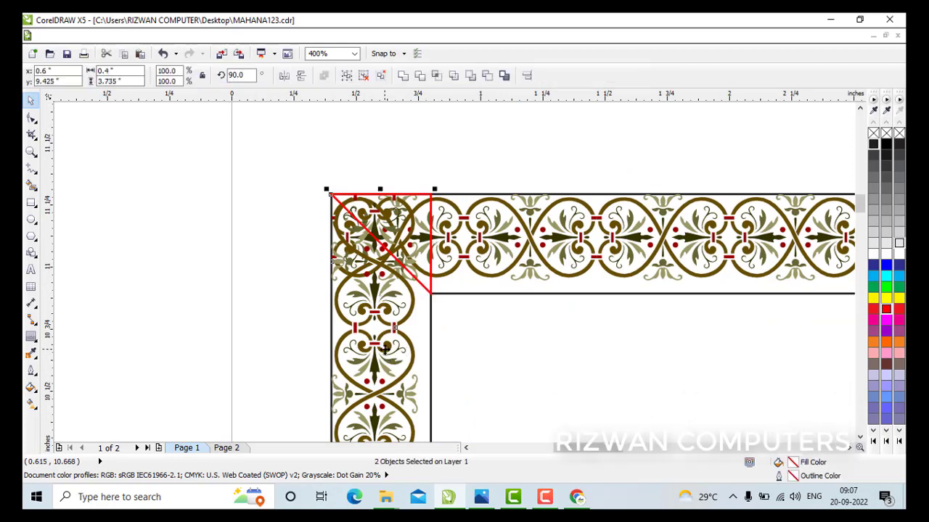
left_click(420, 78)
left_click(173, 246)
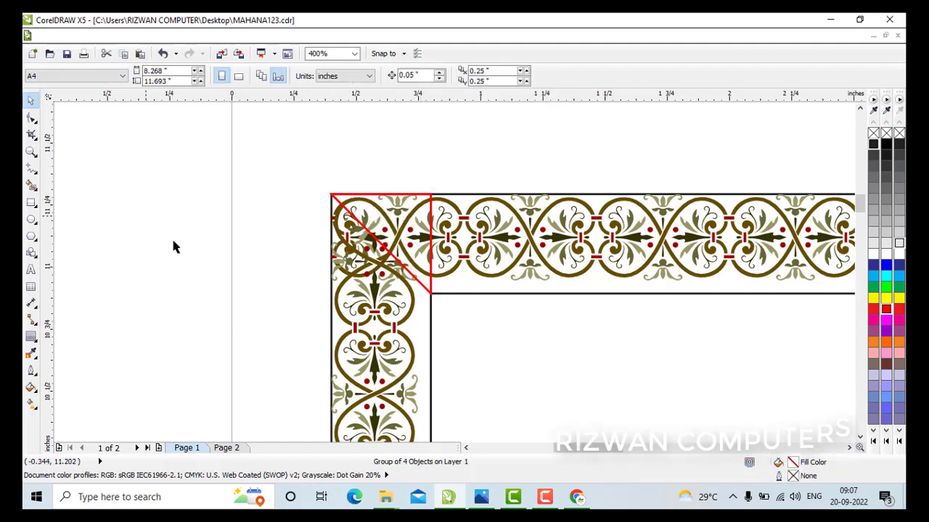
- Mirror the red triangle vertically and horizontally so it covers the lower-left half of the corner
left_click(425, 290)
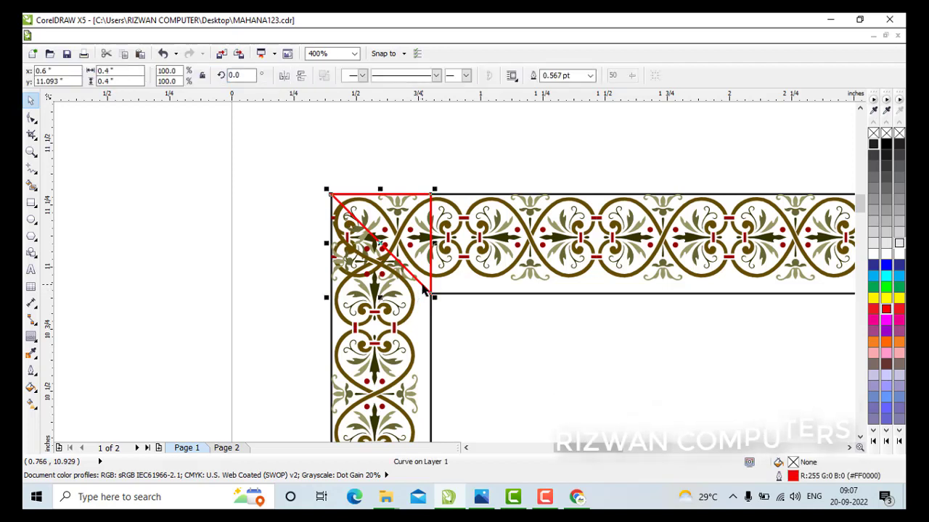
left_click(302, 75)
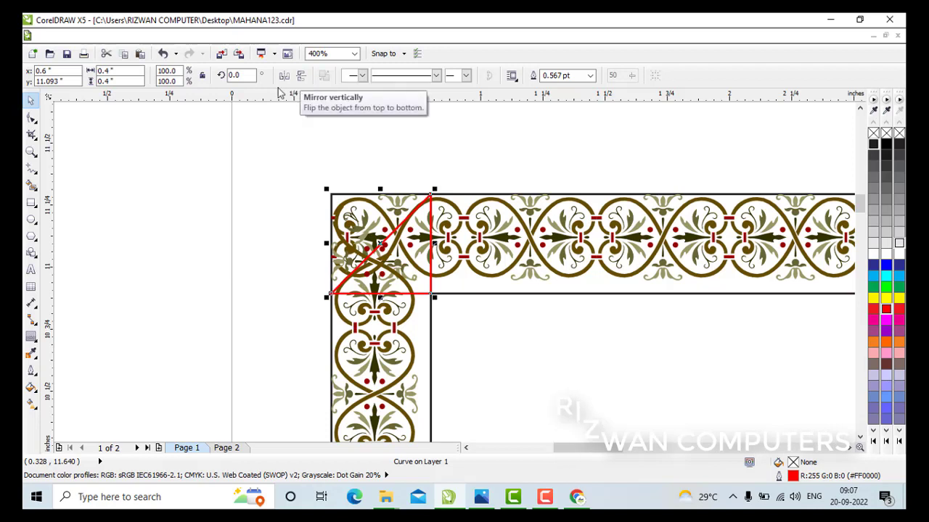
left_click(283, 76)
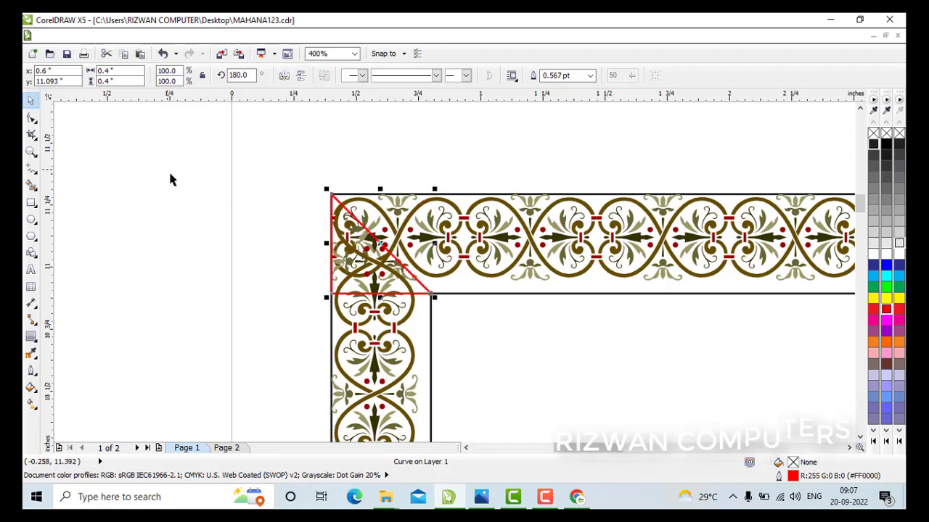
- Trim the top horizontal ornament strip with the mirrored red triangle
left_click(560, 264, "shift")
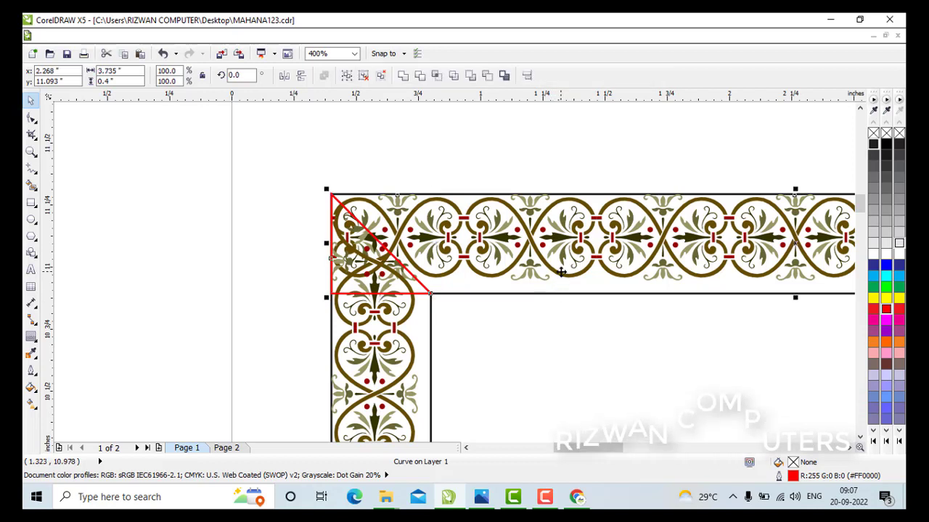
left_click(420, 79)
left_click(174, 201)
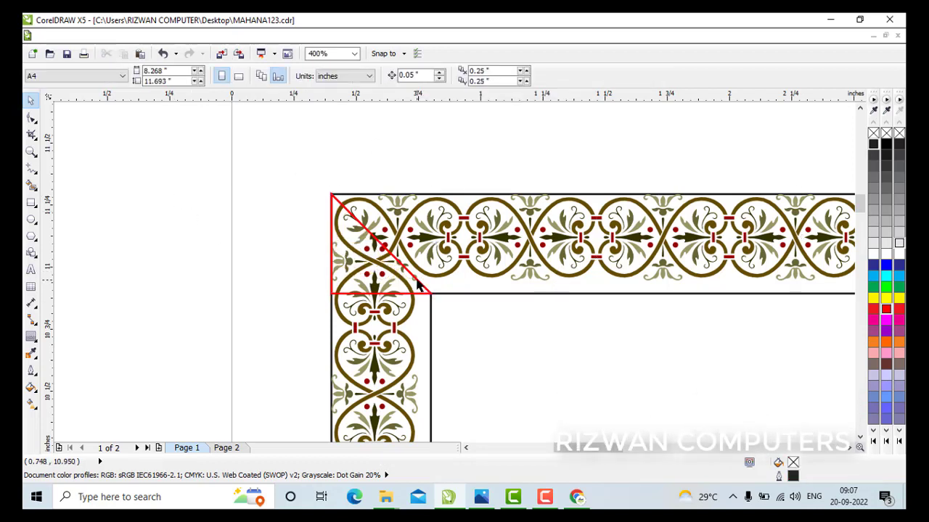
- Move the red triangle off the mitred corner and delete it
left_click(410, 283)
left_click_drag(371, 245, 276, 245)
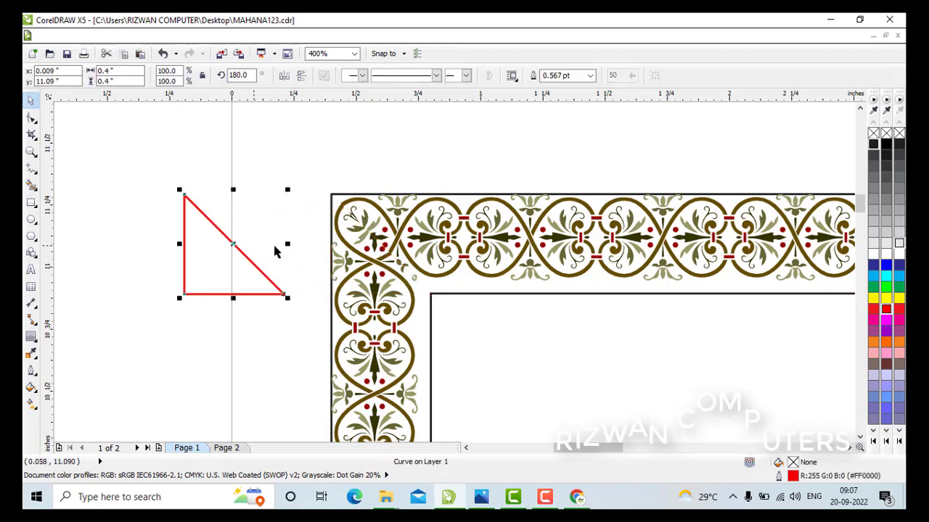
key("Delete")
scroll(426, 227, "up", 1)
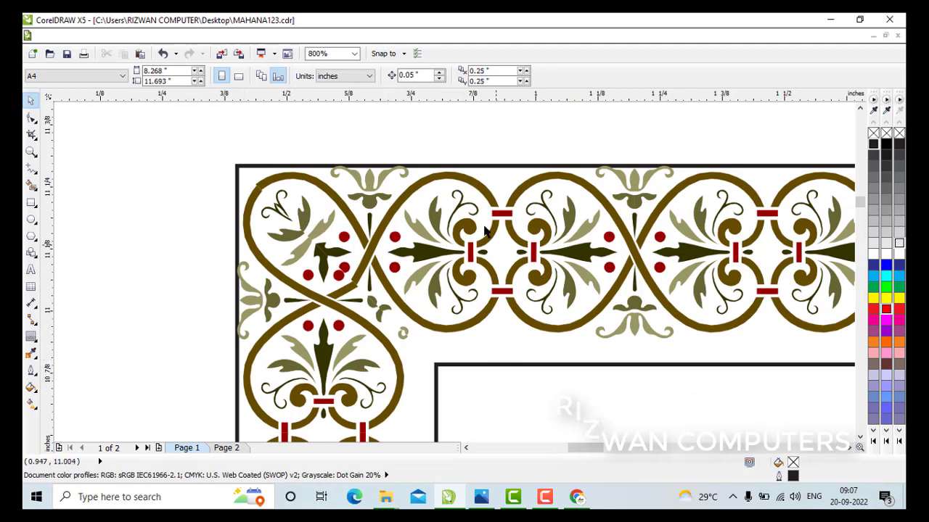
- Ungroup the left vertical ornament strip into its separate segments
scroll(392, 232, "down", 2)
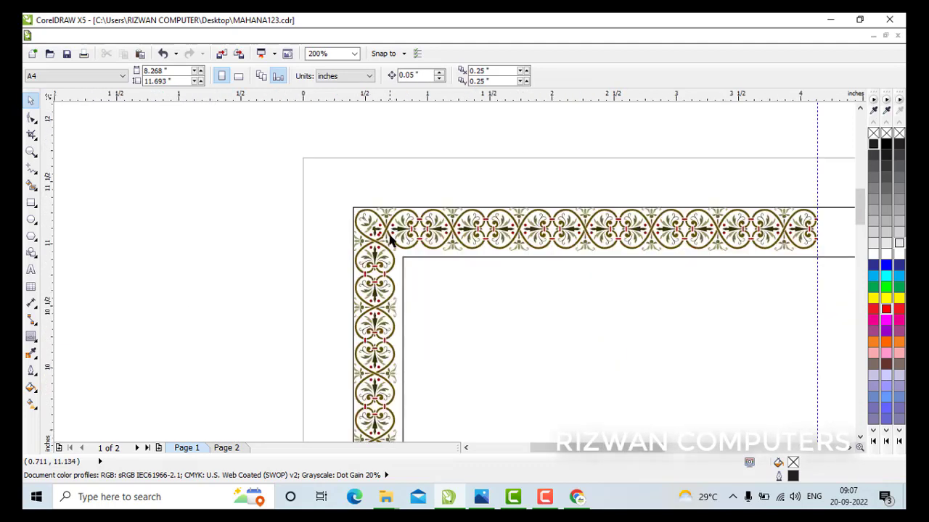
scroll(392, 239, "down", 1)
left_click_drag(586, 450, 599, 450)
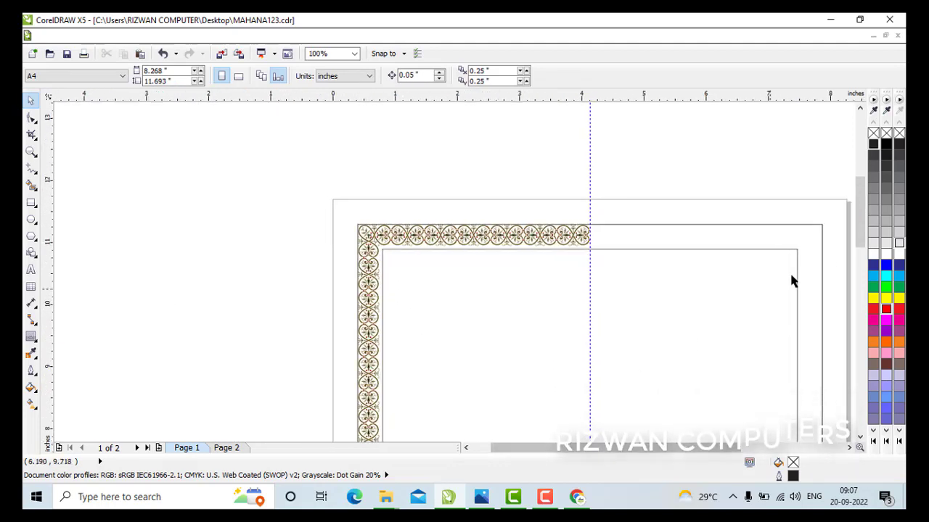
left_click_drag(858, 239, 859, 258)
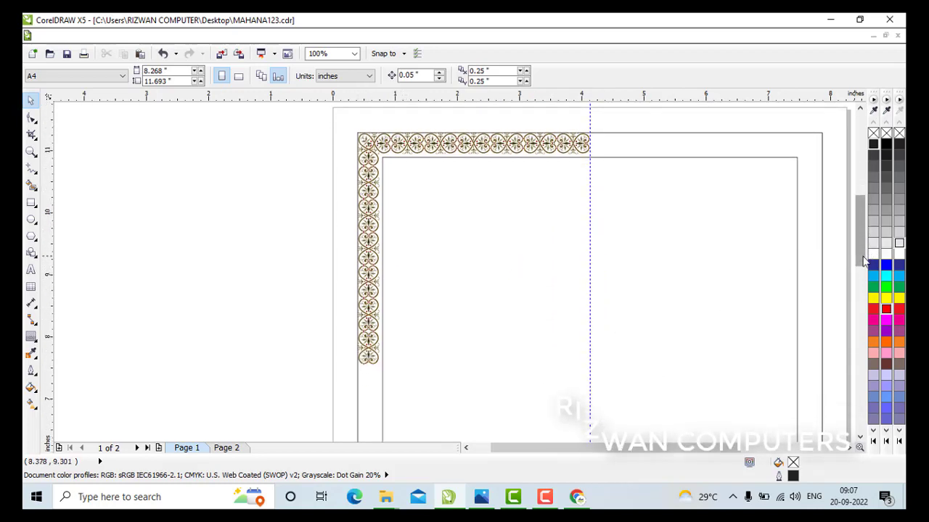
left_click_drag(863, 261, 860, 284)
left_click(369, 254)
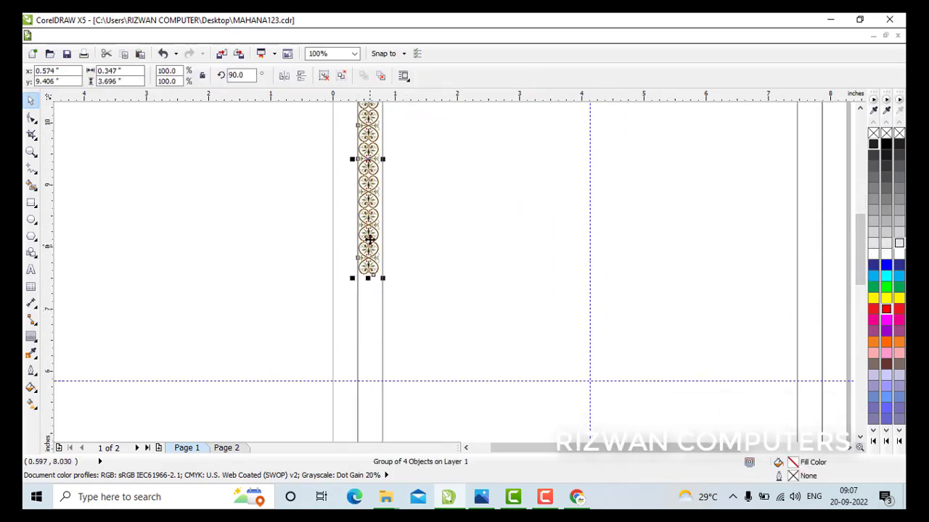
left_click(323, 76)
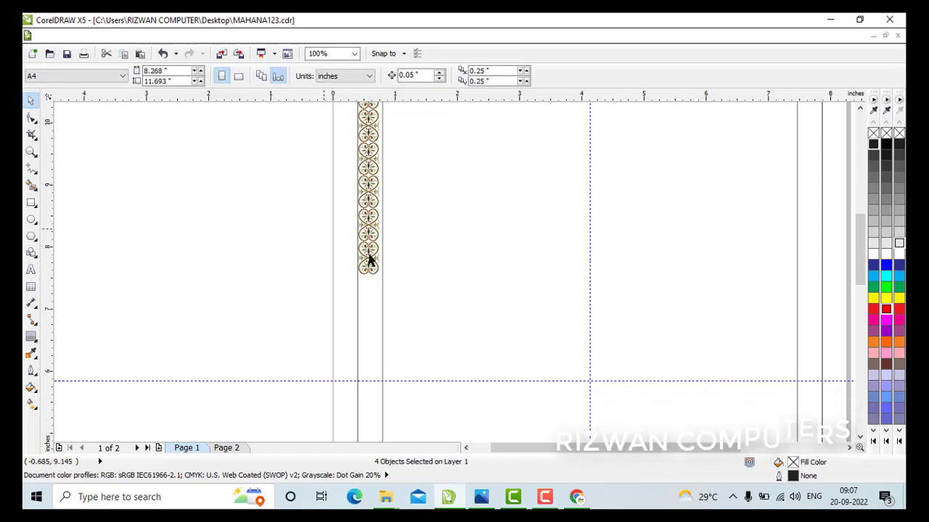
- Extend the left strip downward past the horizontal guideline with two end-to-end copies of its lowest segment
left_click(369, 259)
left_click_drag(368, 203, 378, 366)
scroll(371, 387, "up", 2)
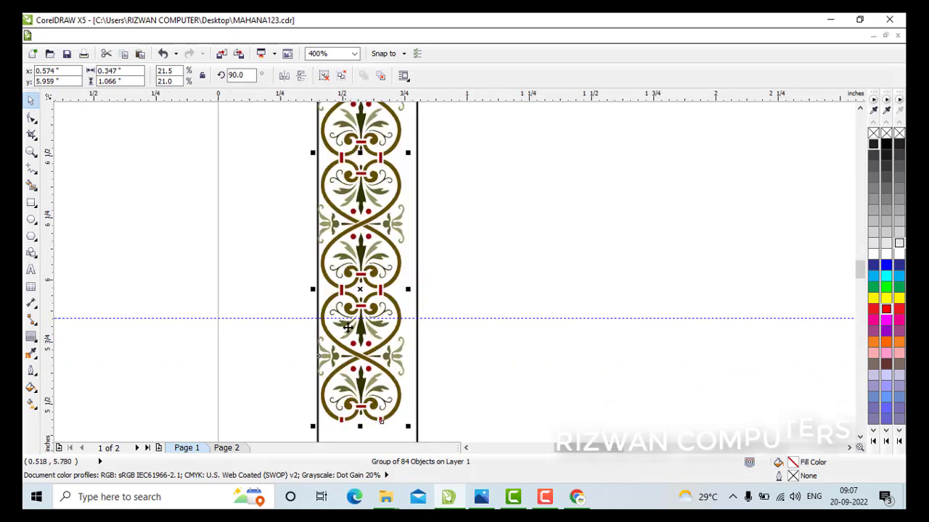
scroll(349, 327, "down", 1)
left_click(235, 285)
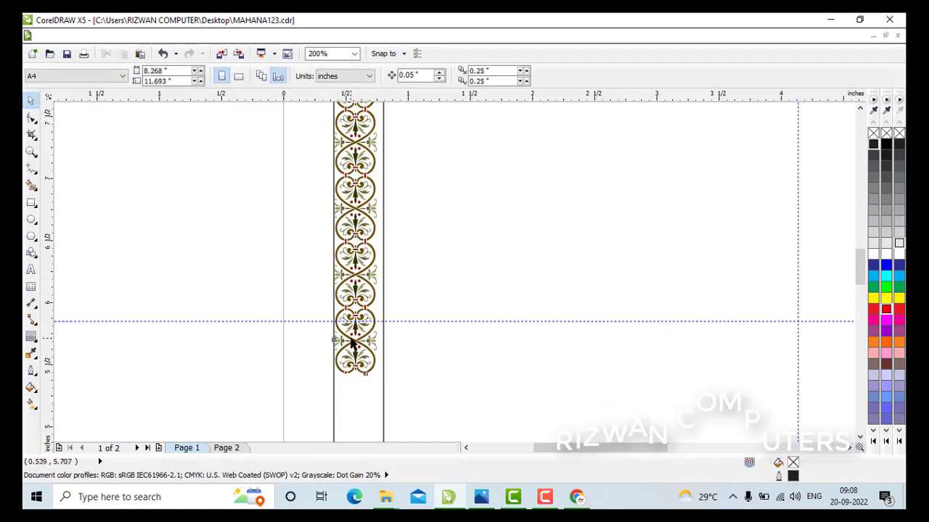
- Group the two lowest segments of the left strip and stretch the group downward to about 2.285" tall
left_click(346, 319)
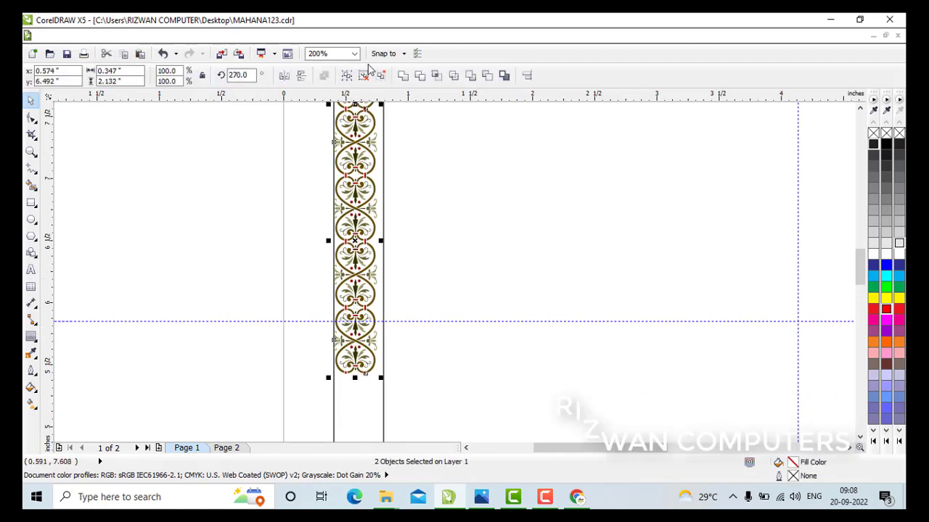
key("ctrl+g")
scroll(382, 334, "up", 1)
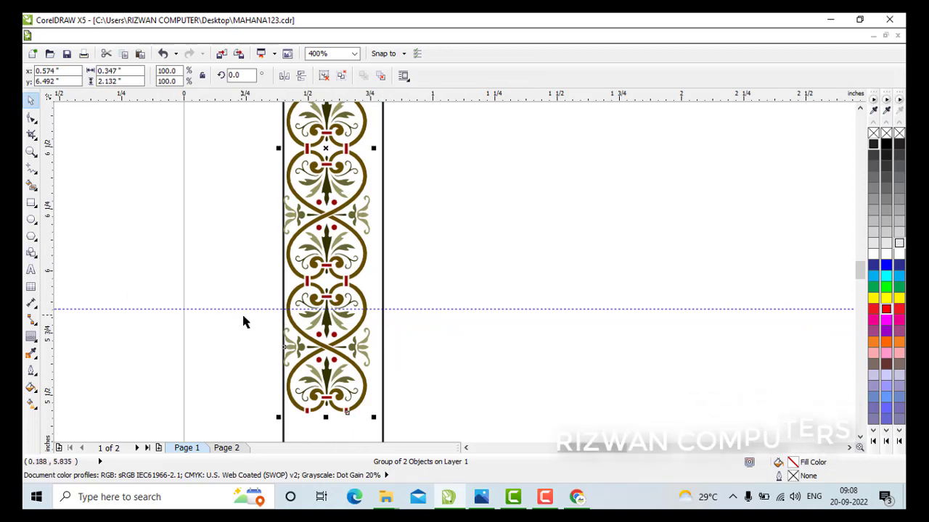
left_click_drag(326, 418, 326, 399)
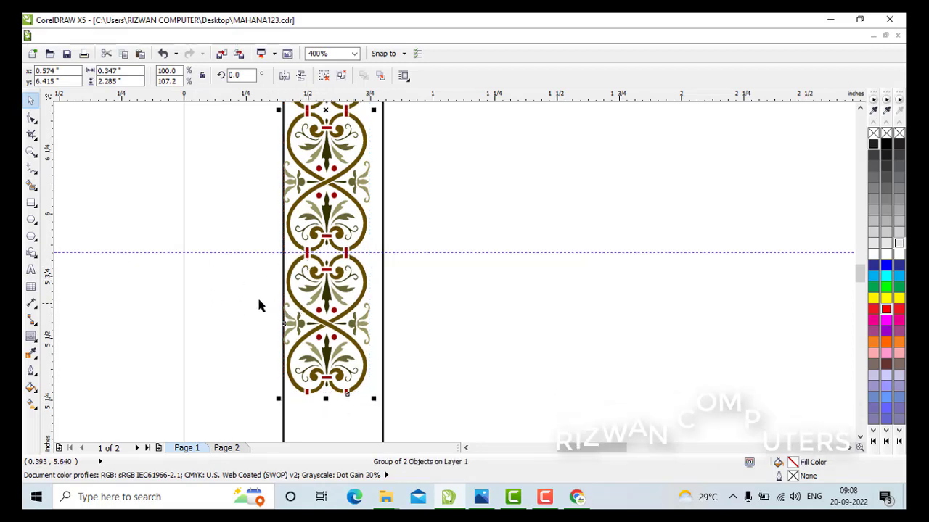
- Draw a rectangle about 0.5" by 0.724" below the horizontal guideline and trim the left strip's overhang with it
left_click(32, 203)
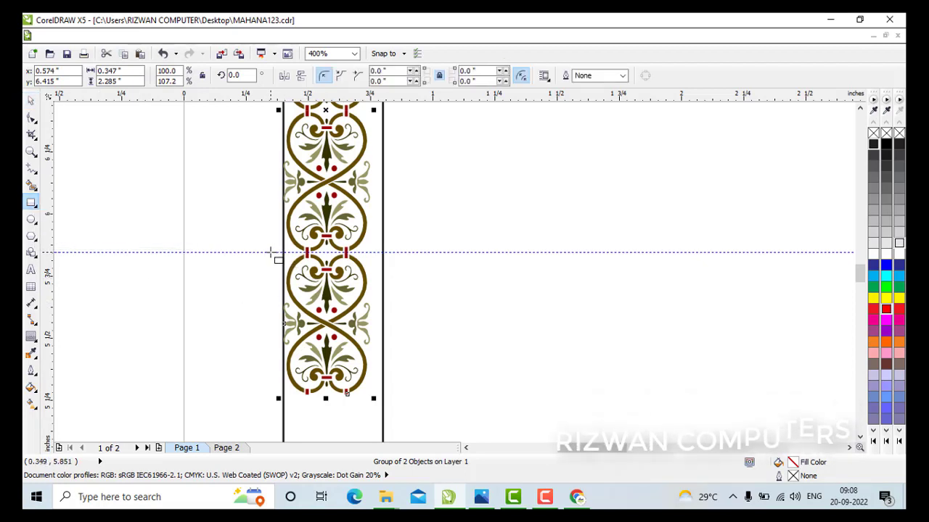
left_click_drag(403, 389, 396, 432)
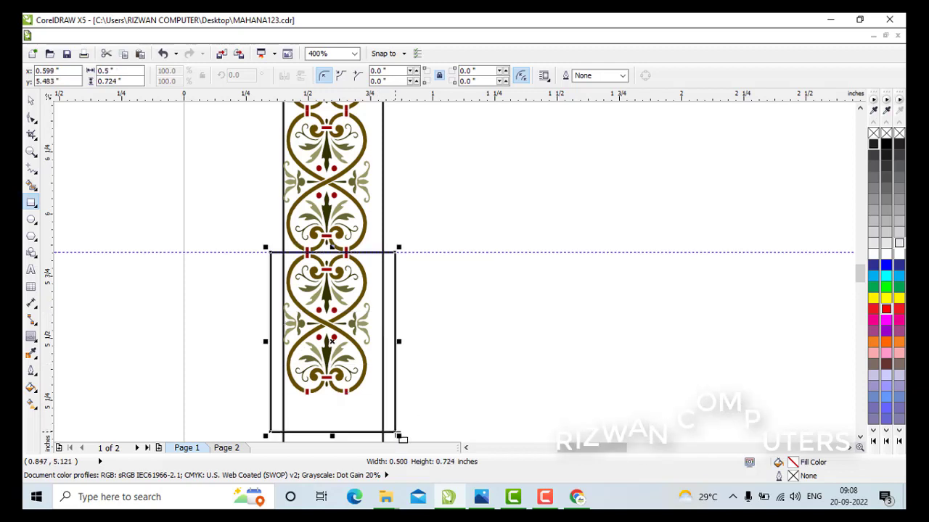
left_click(33, 106)
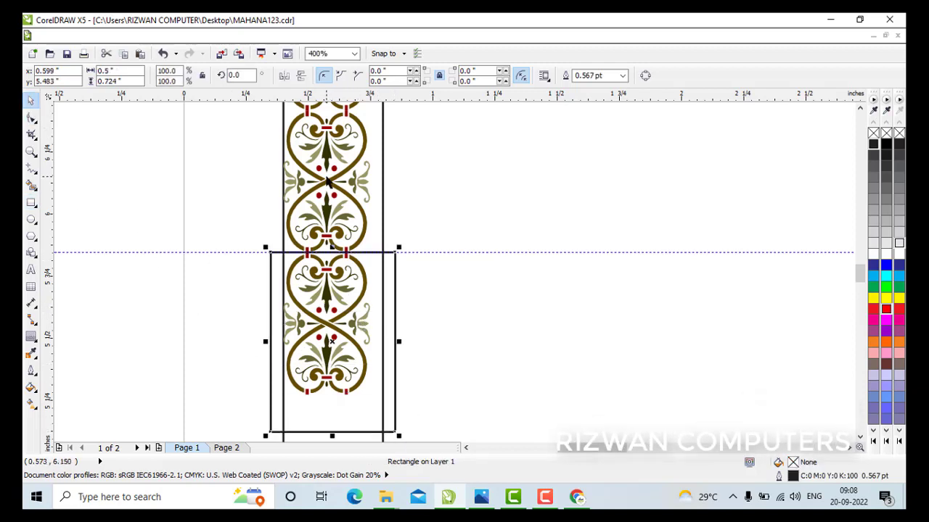
left_click(330, 187, "shift")
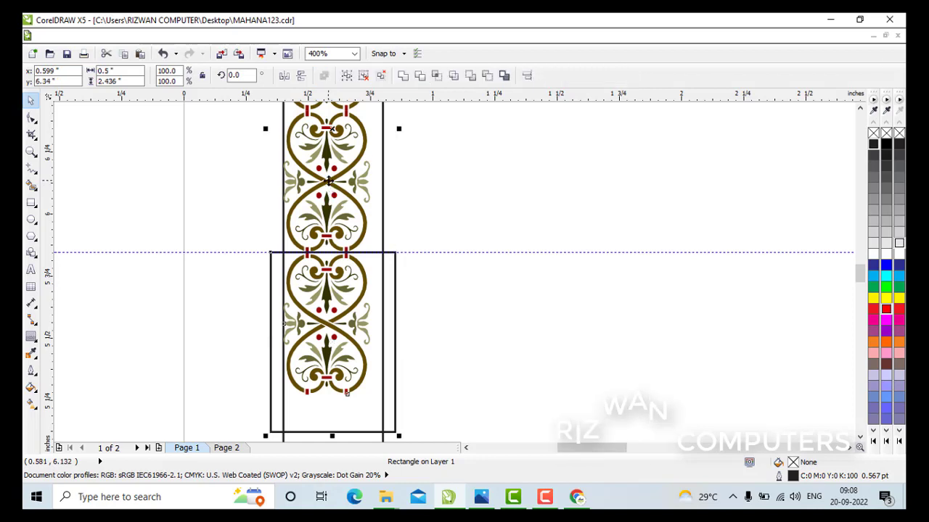
left_click(421, 78)
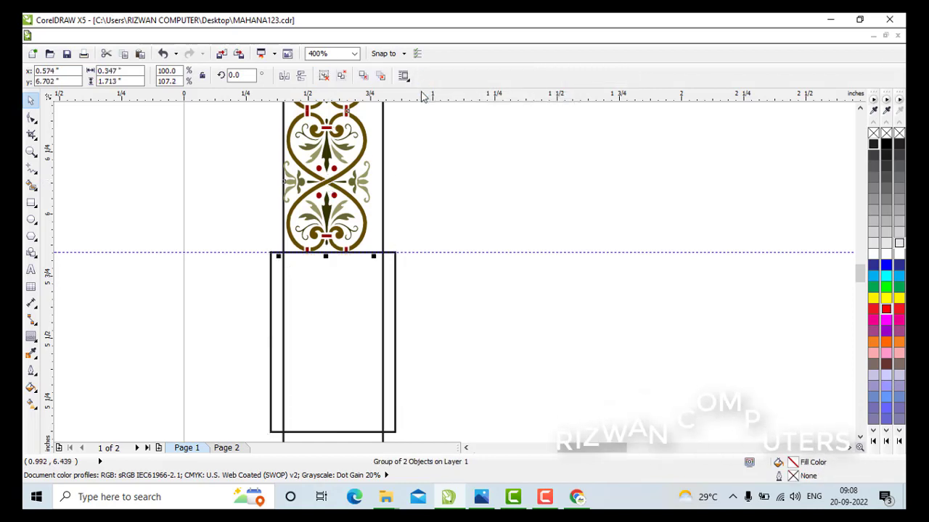
- Delete the trimming rectangle below the horizontal guideline
left_click(396, 332)
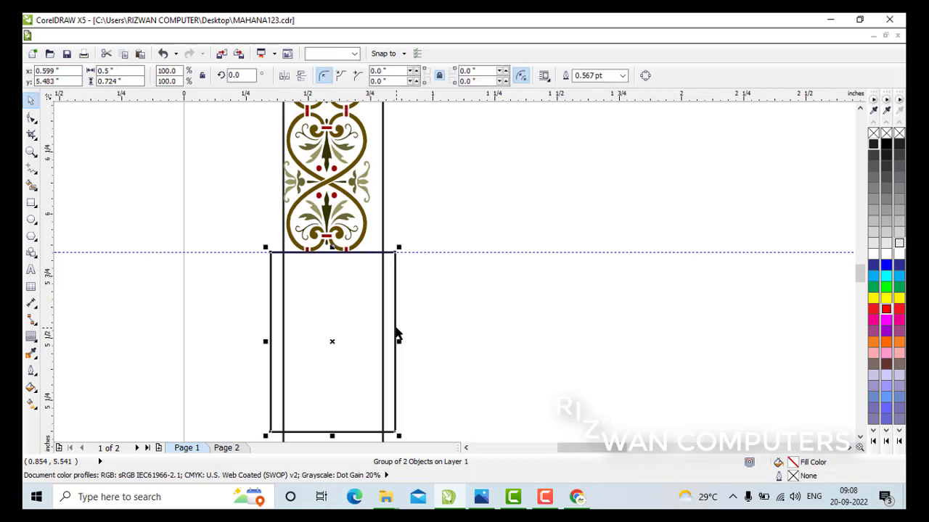
key("Delete")
scroll(397, 334, "down", 1)
scroll(397, 335, "down", 1)
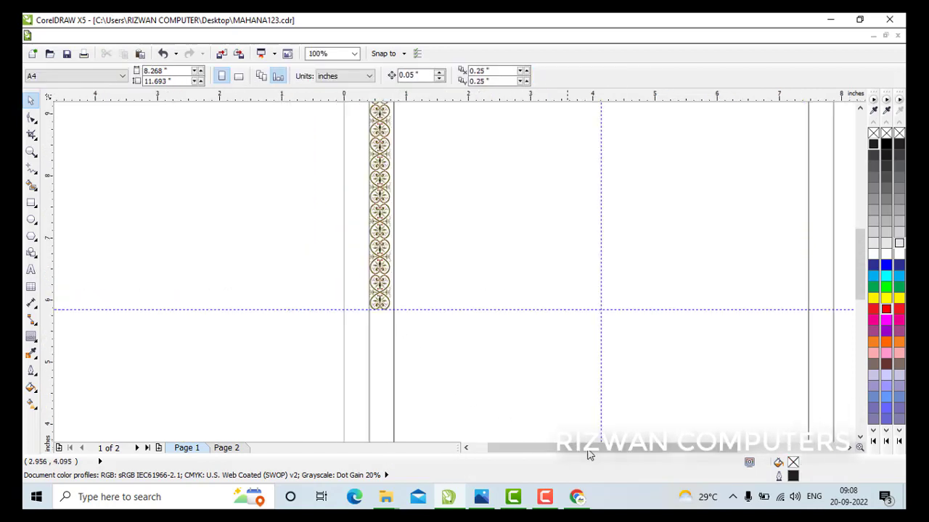
scroll(839, 309, "right", 2)
scroll(860, 277, "up", 5)
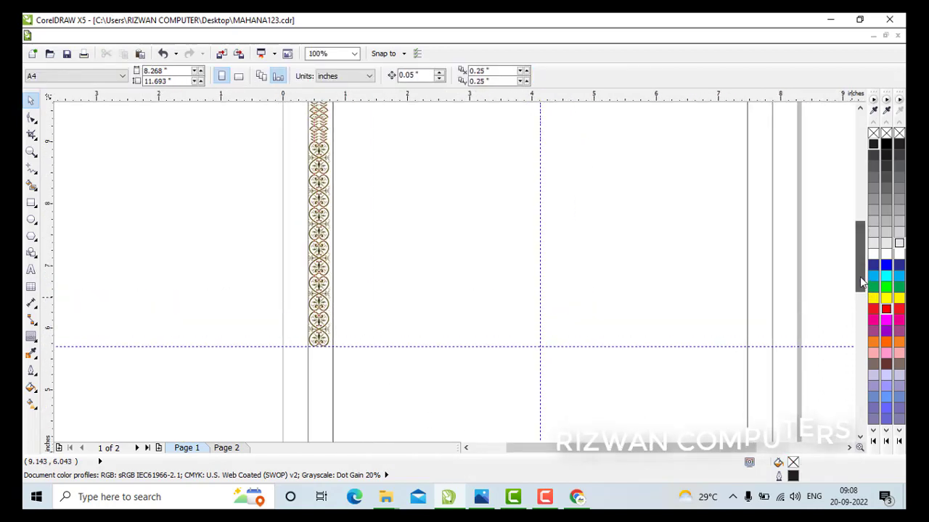
- Group the upper-left border strips and mirror a copy across the vertical guideline onto the page's right half
scroll(413, 280, "down", 1)
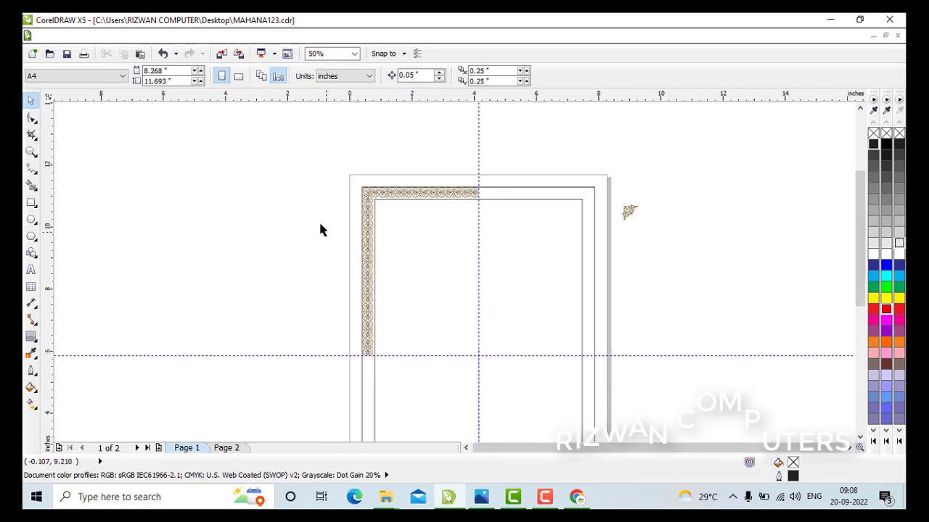
left_click_drag(290, 162, 518, 374)
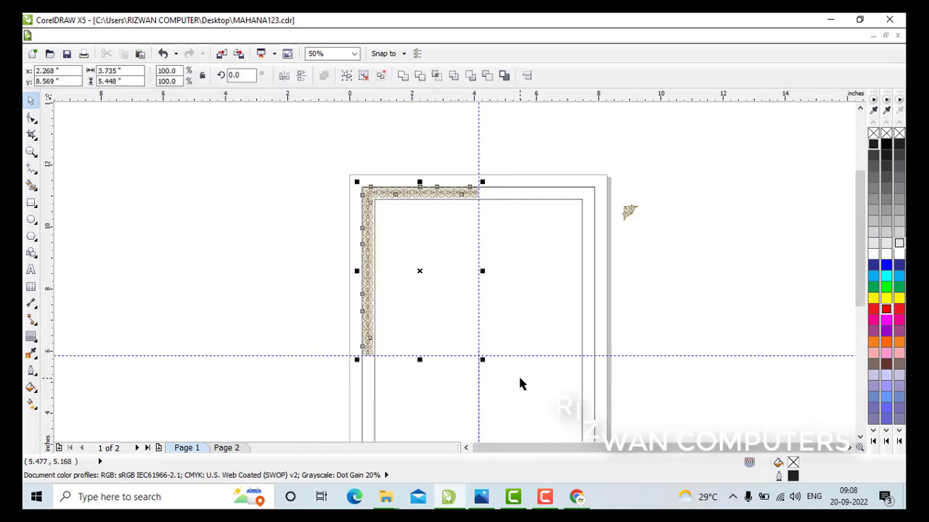
left_click(347, 76)
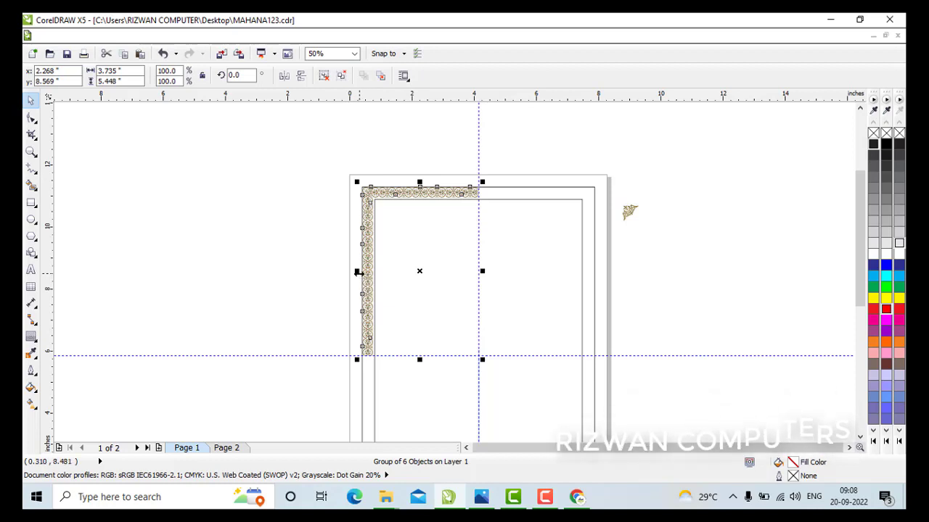
left_click_drag(559, 262, 592, 264)
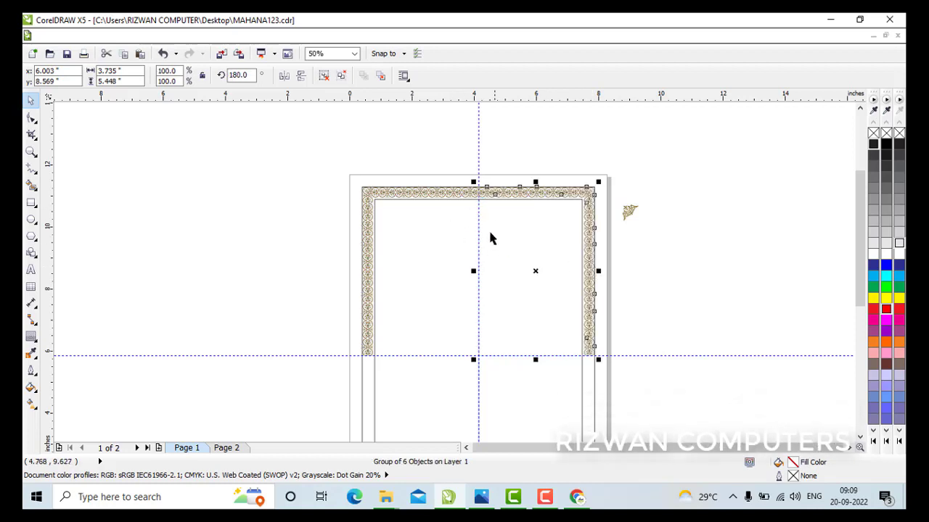
- Group the two upper border quarters and mirror a copy downward across the horizontal guideline to form the lower half
left_click(439, 194, "shift")
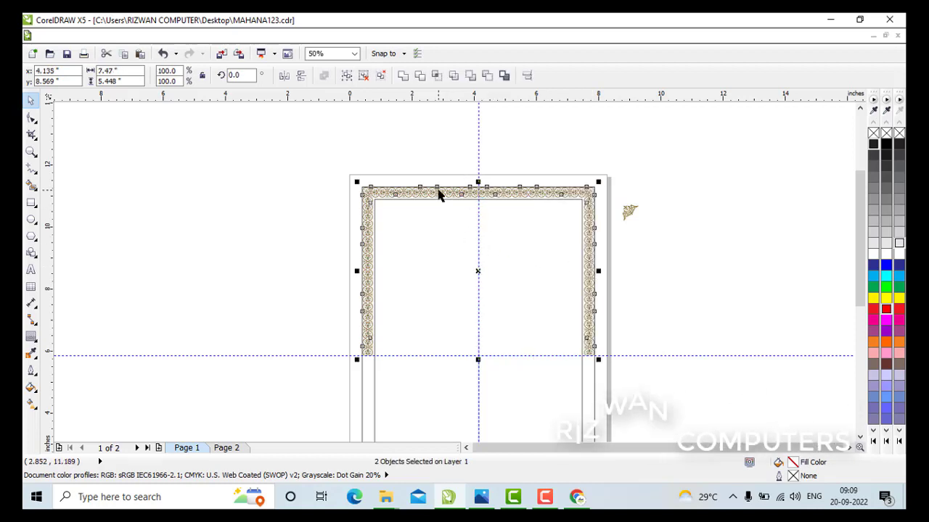
left_click(346, 77)
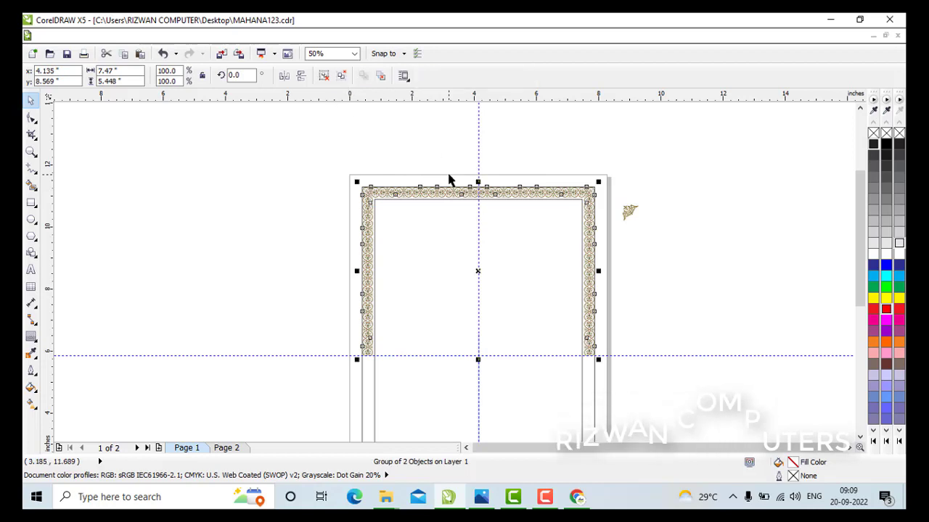
scroll(449, 180, "down", 1)
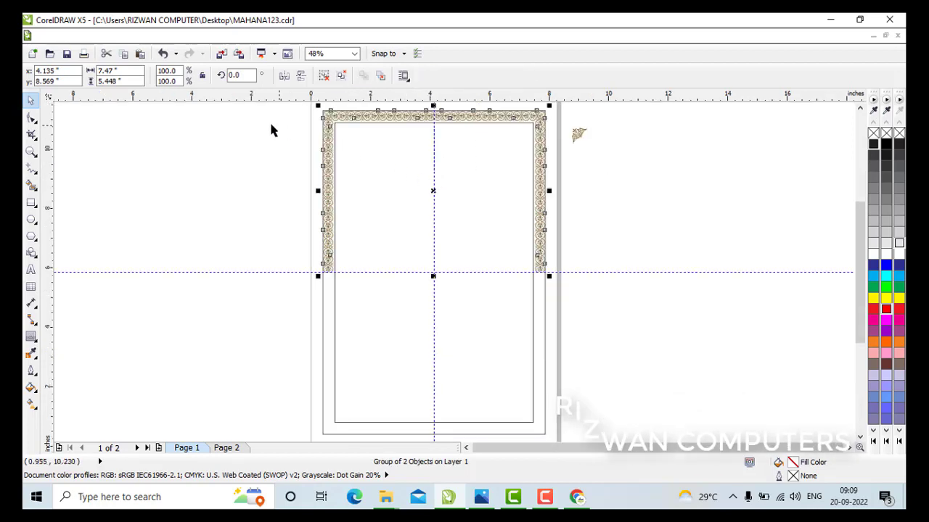
left_click(425, 145)
left_click(433, 108)
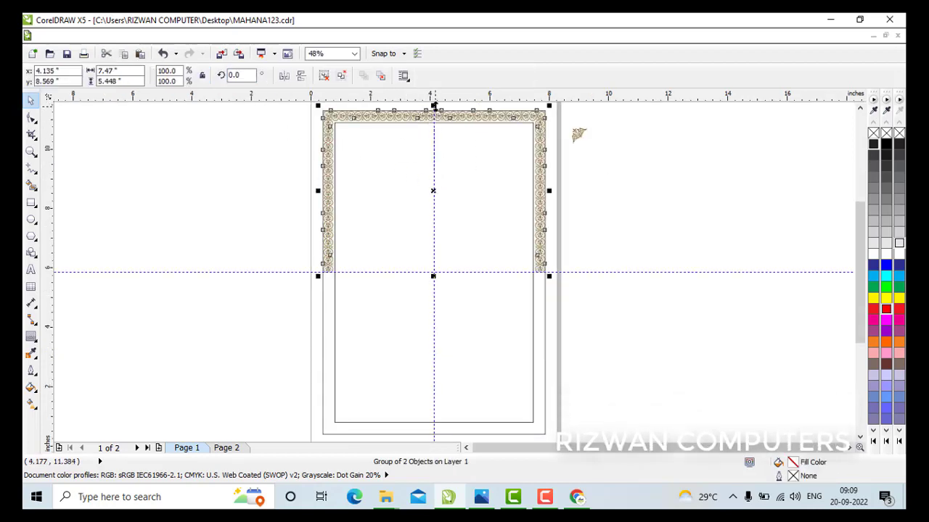
left_click_drag(433, 106, 432, 371)
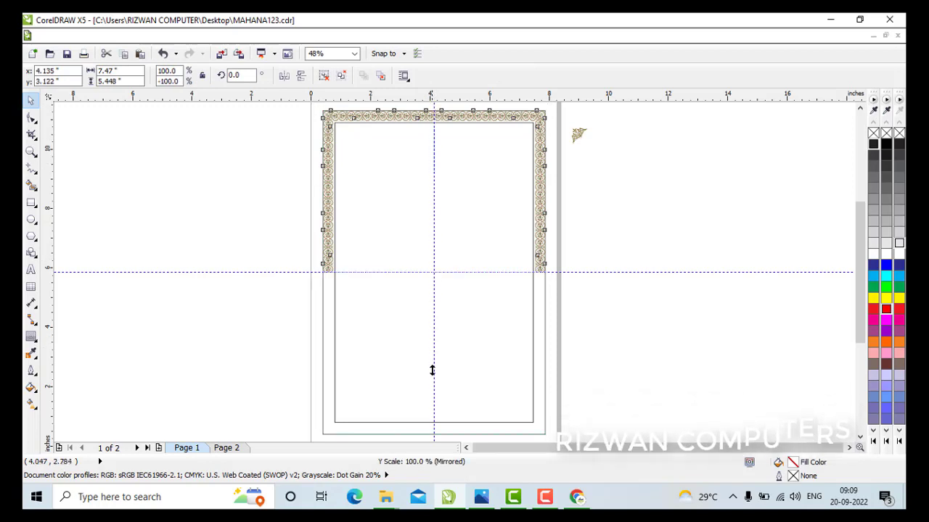
left_click_drag(435, 411, 437, 427)
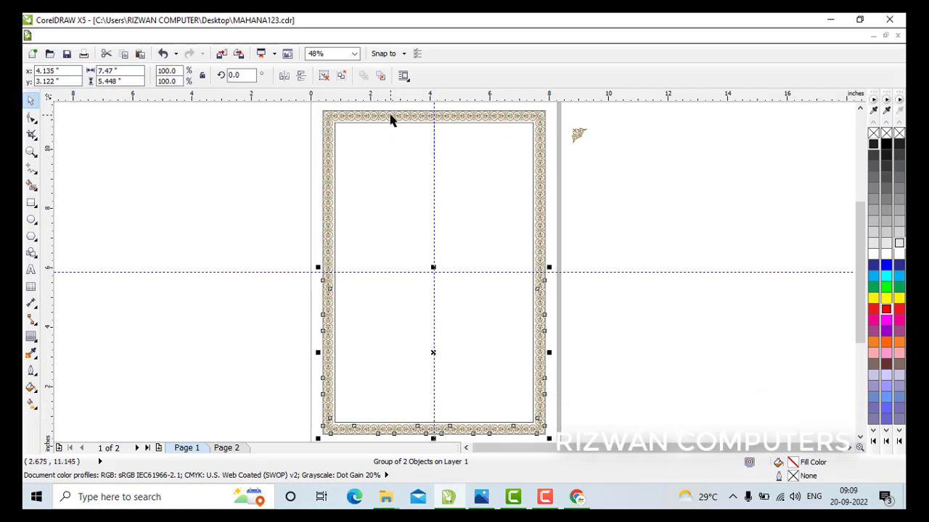
- Group the upper and lower border halves into one complete ornamental frame
left_click(346, 75)
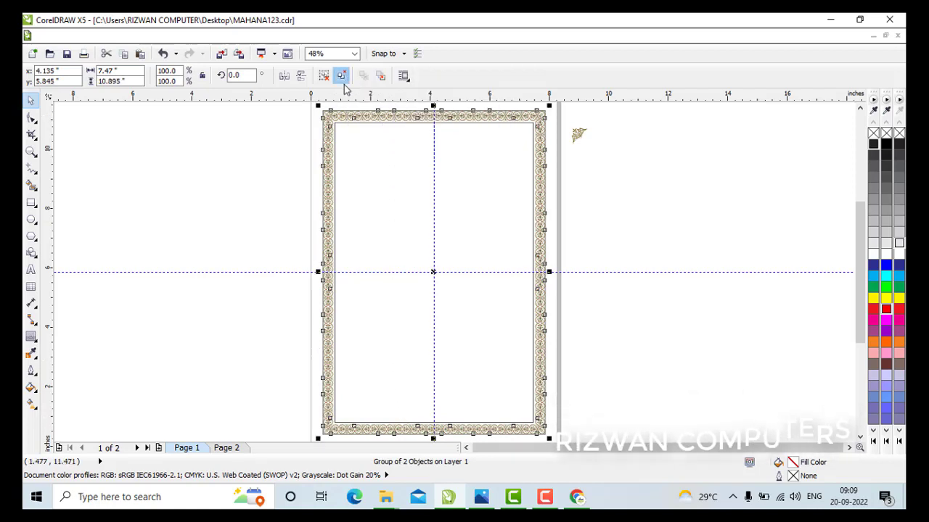
left_click(287, 159)
scroll(367, 110, "up", 2)
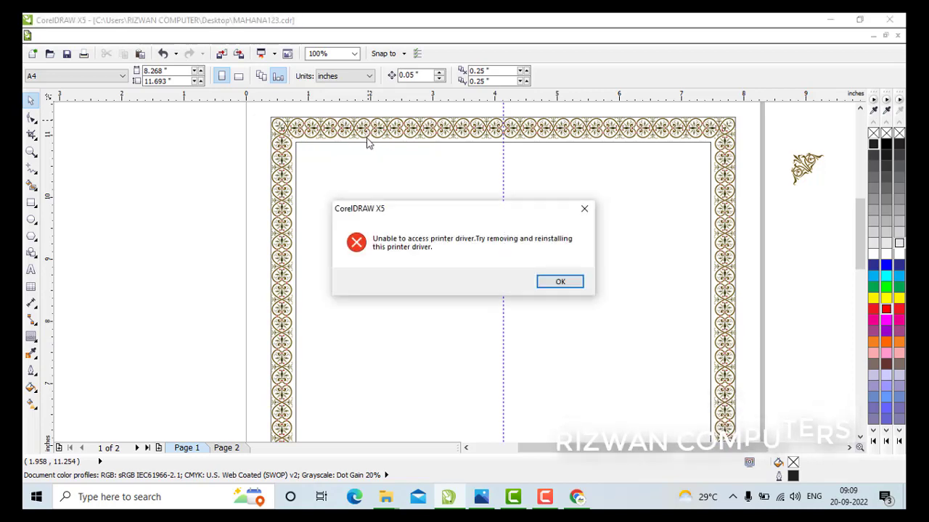
key("Return")
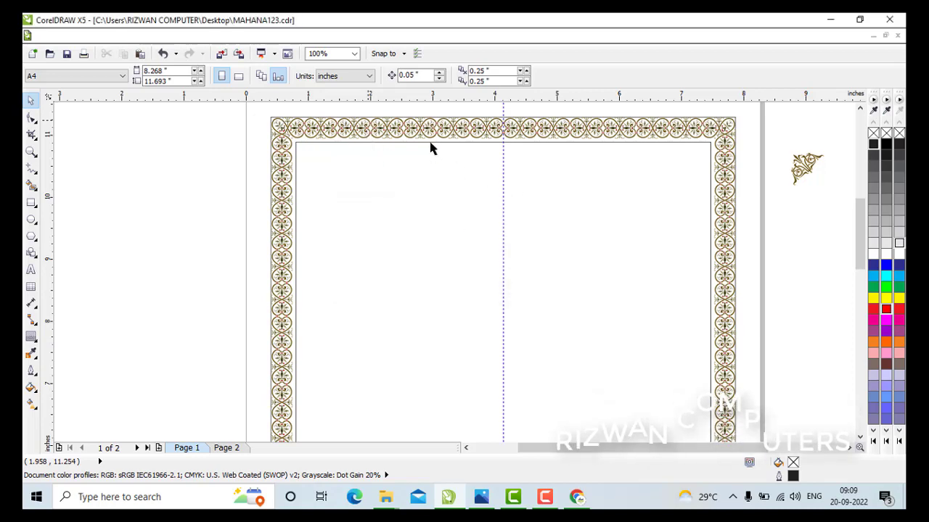
- Ungroup the two plain frame rectangles and delete the outer one around the ornamental border
left_click(429, 143)
scroll(429, 143, "up", 1)
scroll(495, 219, "down", 1)
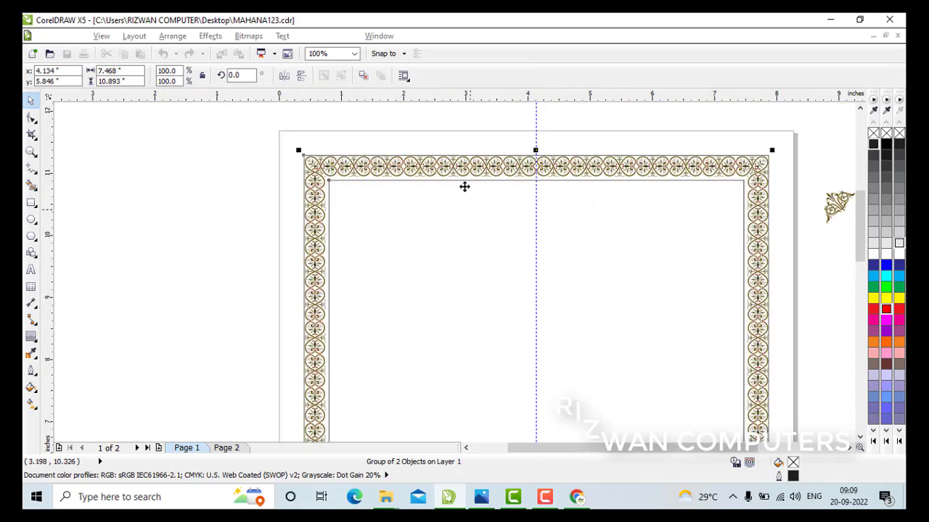
scroll(436, 140, "up", 1)
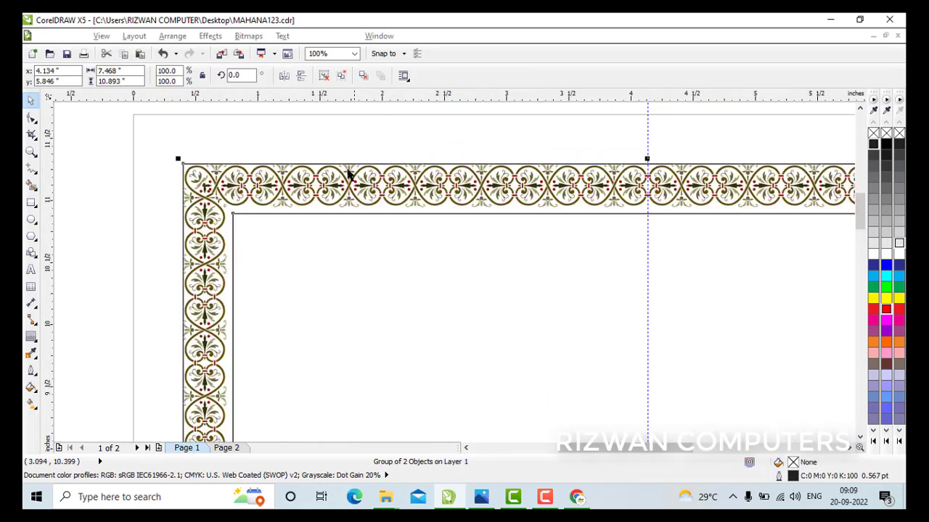
scroll(299, 240, "down", 1)
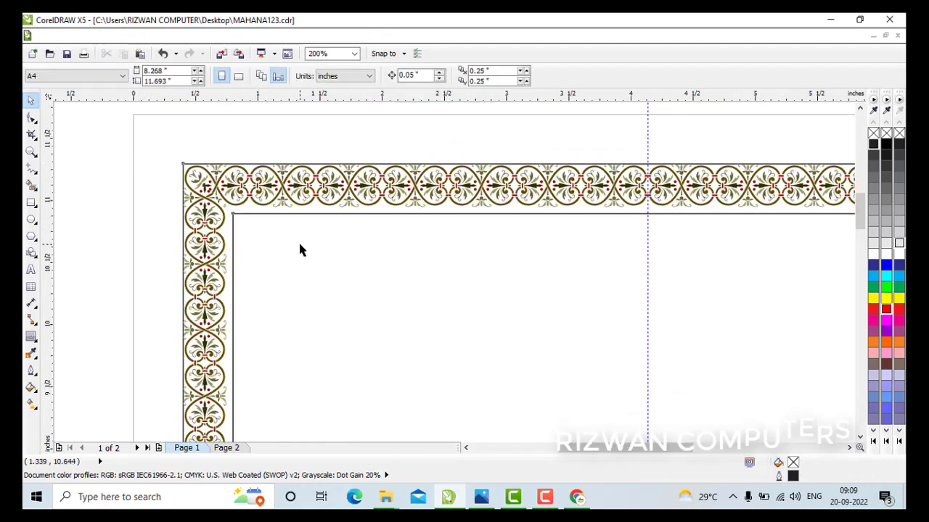
scroll(312, 245, "up", 1)
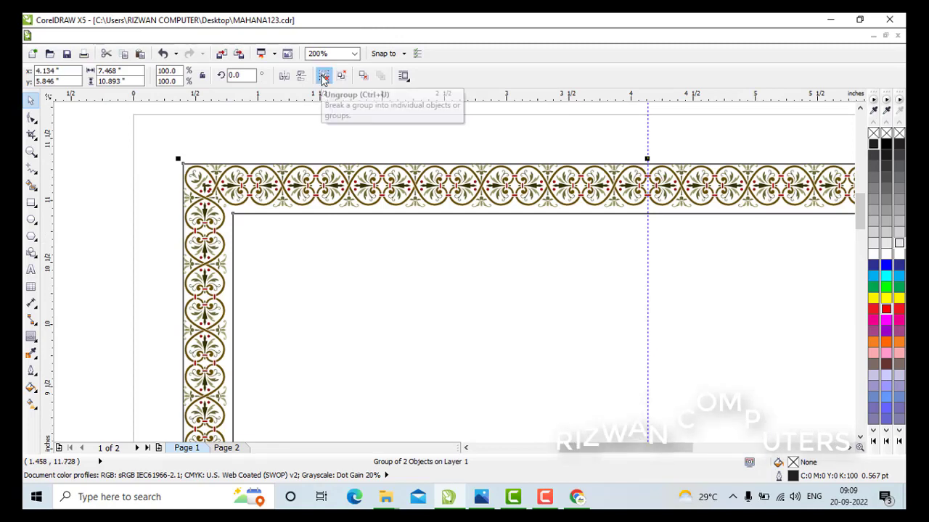
left_click(324, 75)
left_click(111, 145)
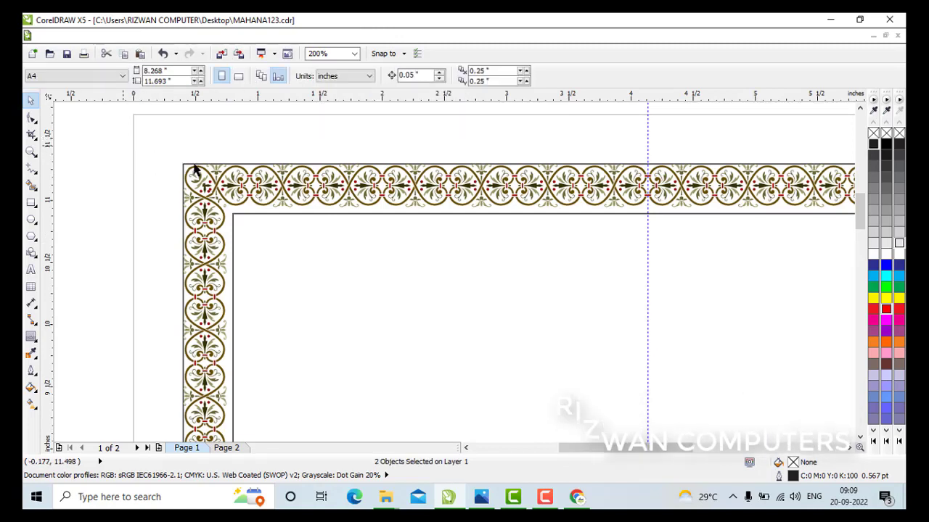
left_click(242, 167)
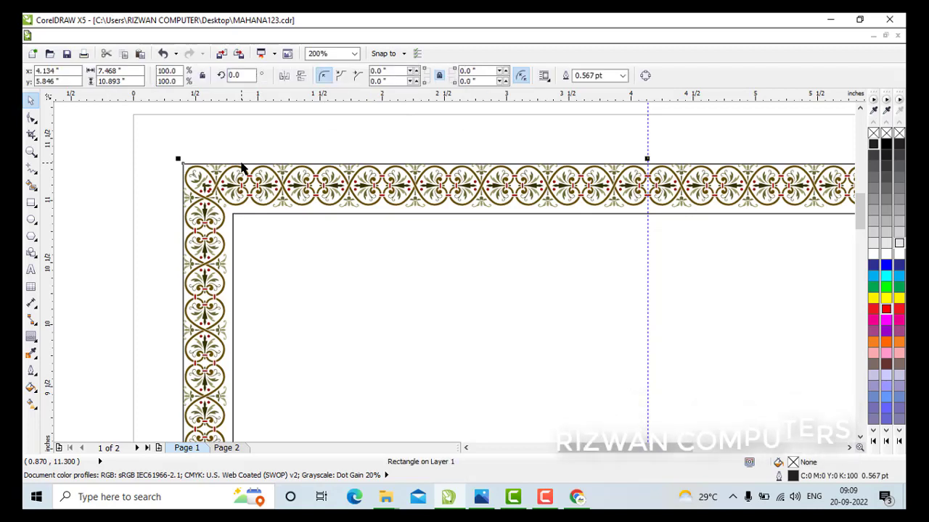
key("Escape")
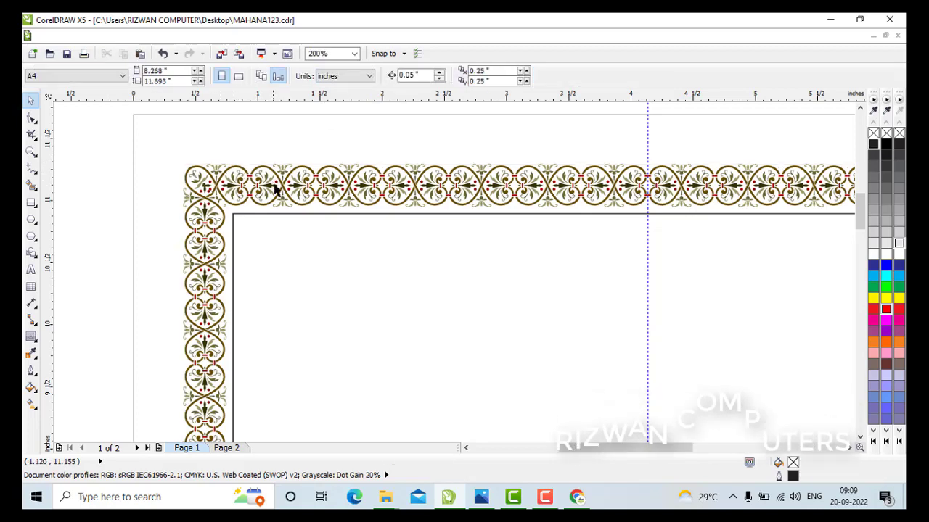
- Set the outline width of the rectangle inside the ornamental border to 1.0 pt
left_click(469, 215)
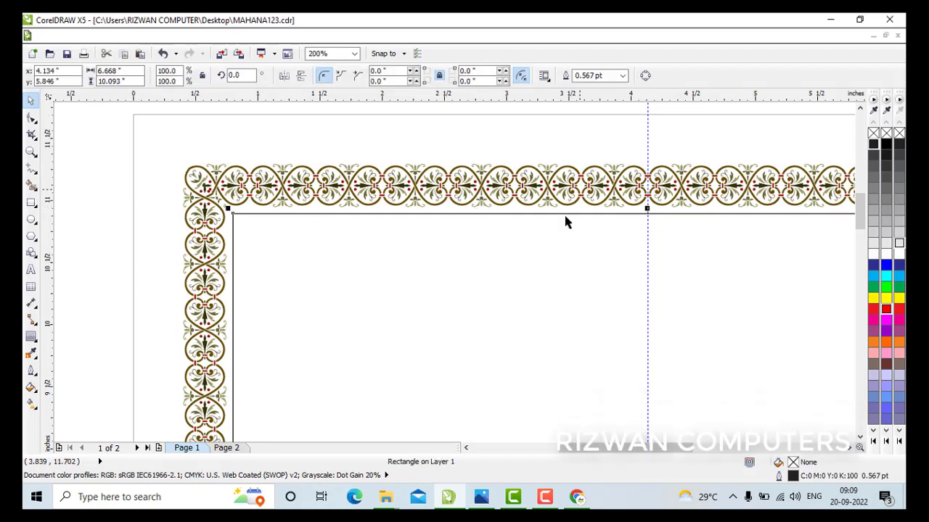
left_click(624, 77)
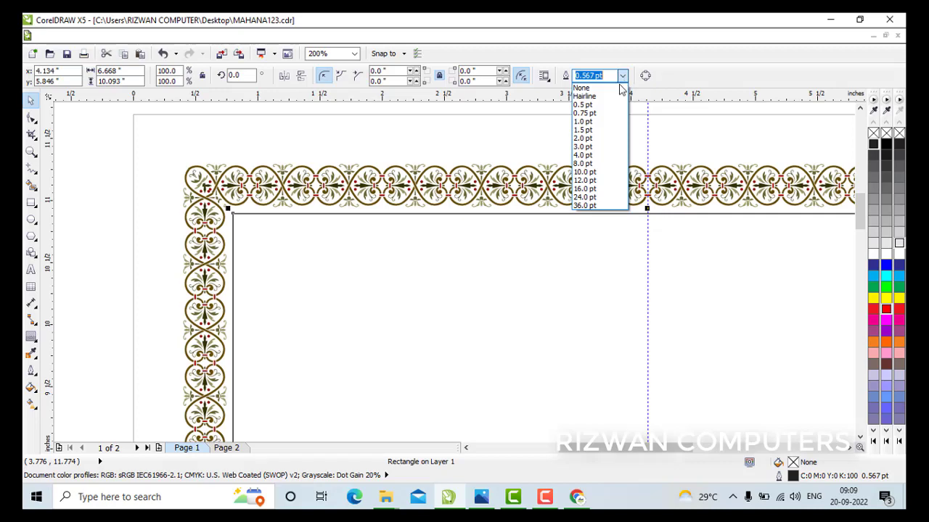
left_click(594, 128)
left_click(404, 149)
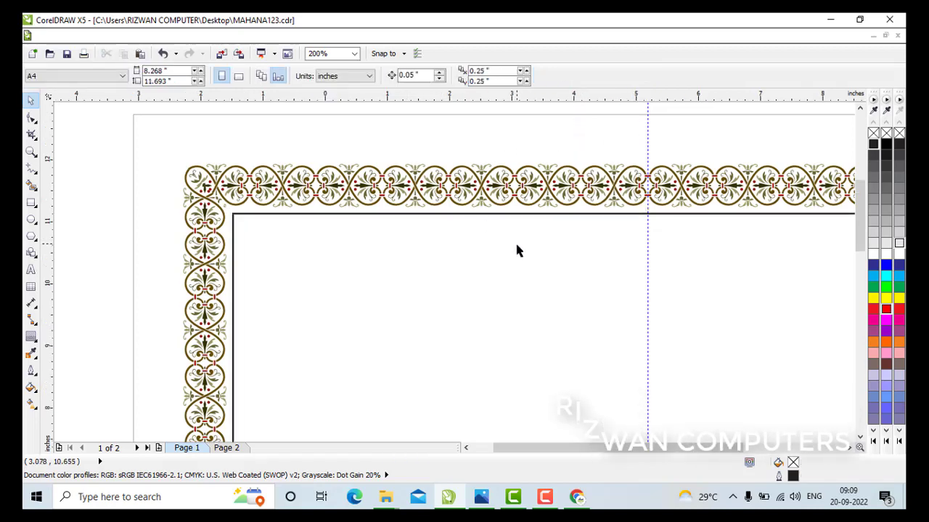
- Delete the horizontal and vertical guidelines crossing the page
scroll(515, 241, "down", 1)
left_click_drag(610, 445, 631, 447)
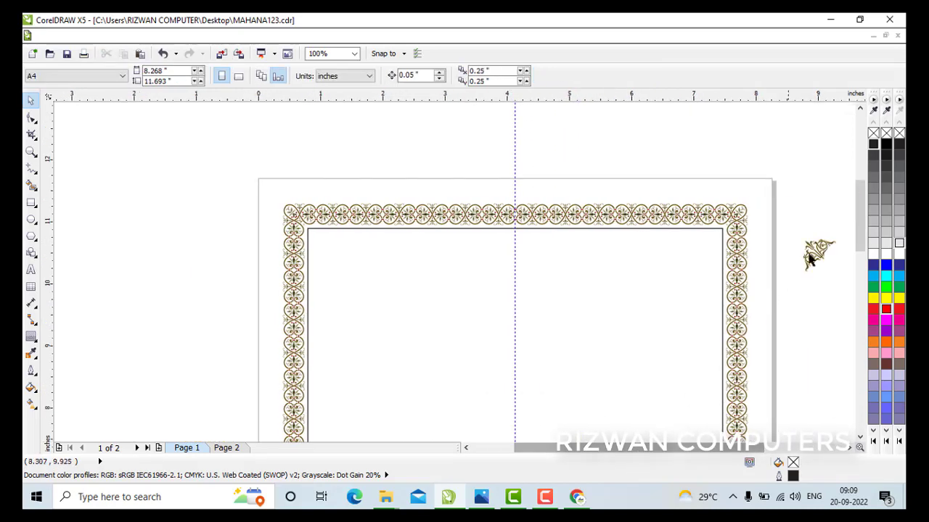
scroll(859, 228, "down", 2)
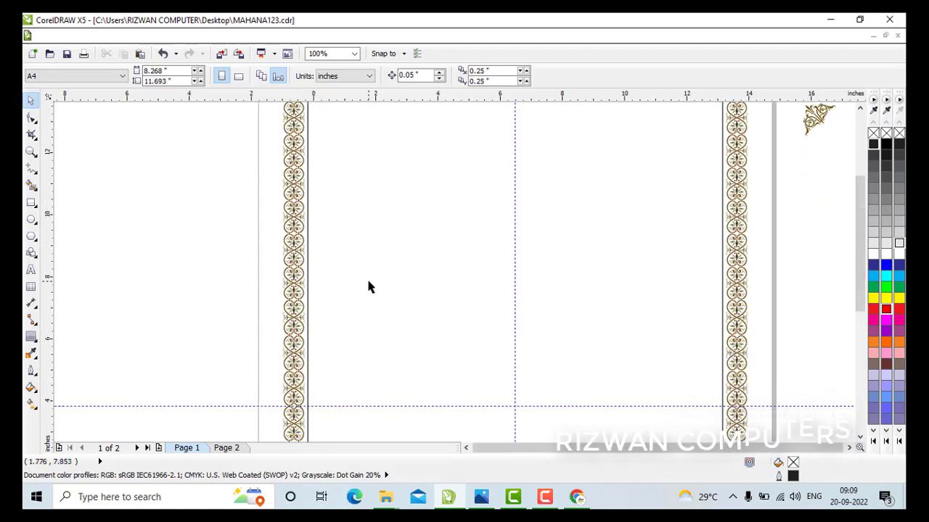
scroll(368, 287, "down", 1)
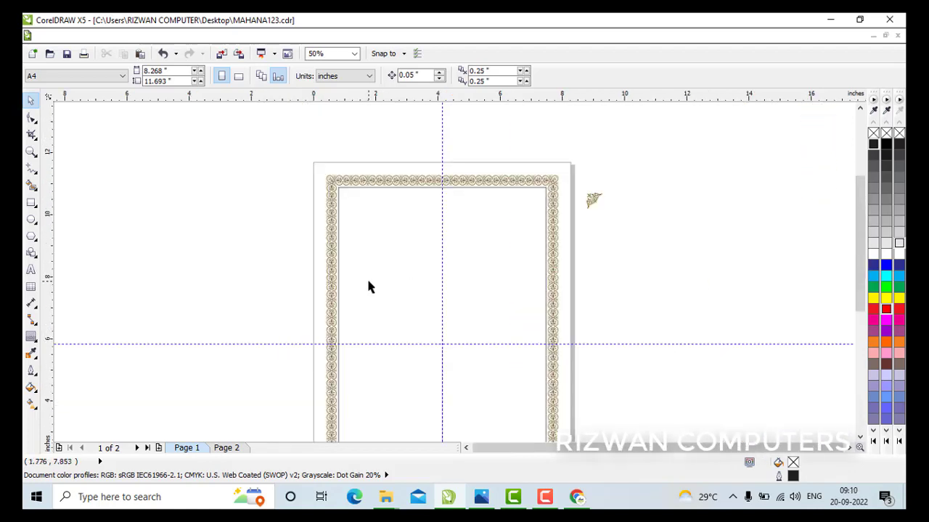
left_click(285, 345)
key("Delete")
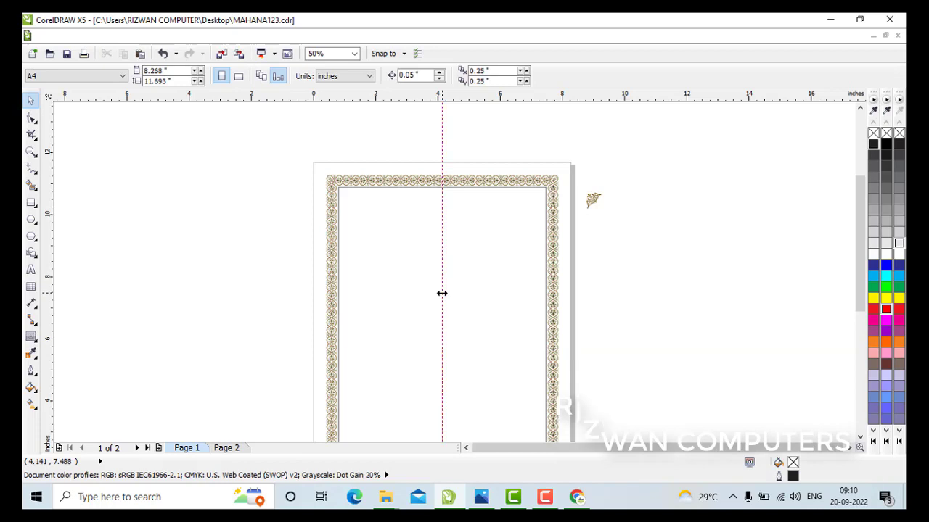
left_click_drag(860, 278, 863, 316)
- Create a shortened copy of the inner rectangle, about 1.602" tall, aligned with its top edge as a title box
left_click(443, 341)
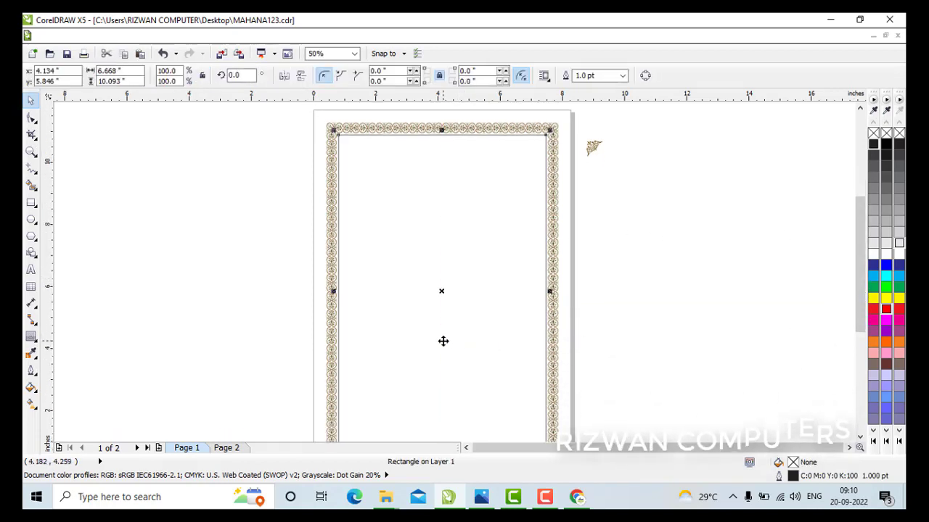
key("shift+F4")
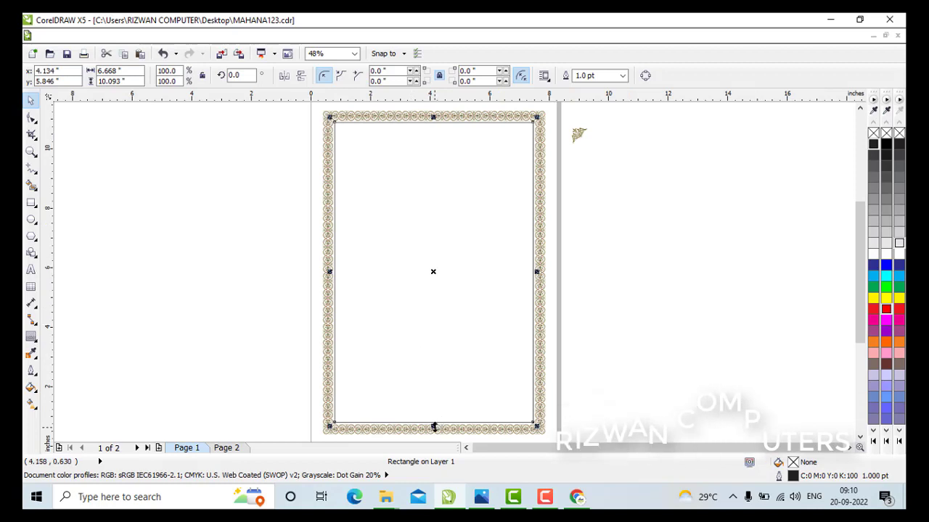
left_click_drag(434, 426, 432, 297)
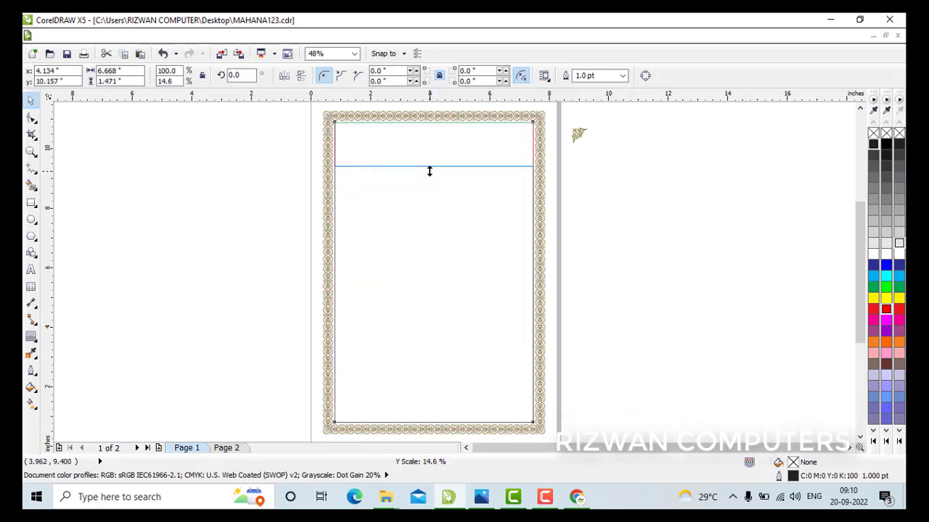
left_click_drag(429, 171, 430, 177)
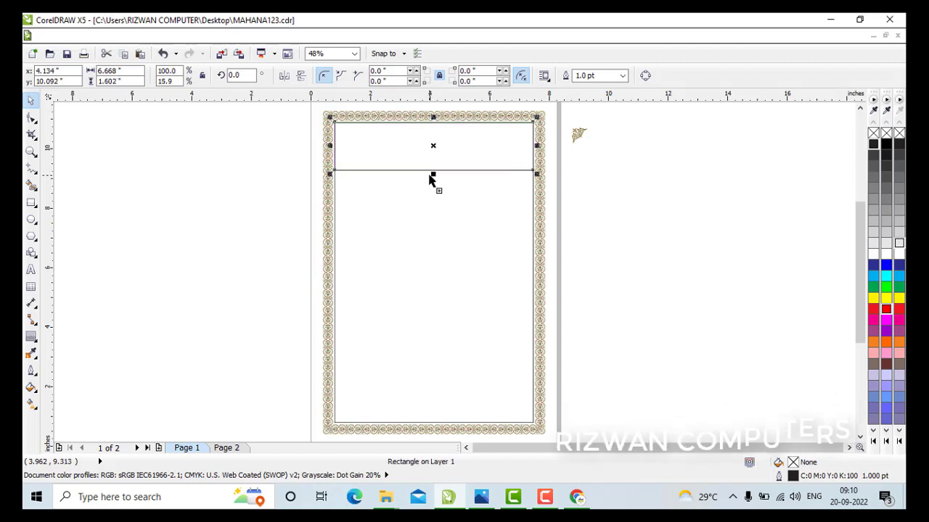
left_click(279, 172)
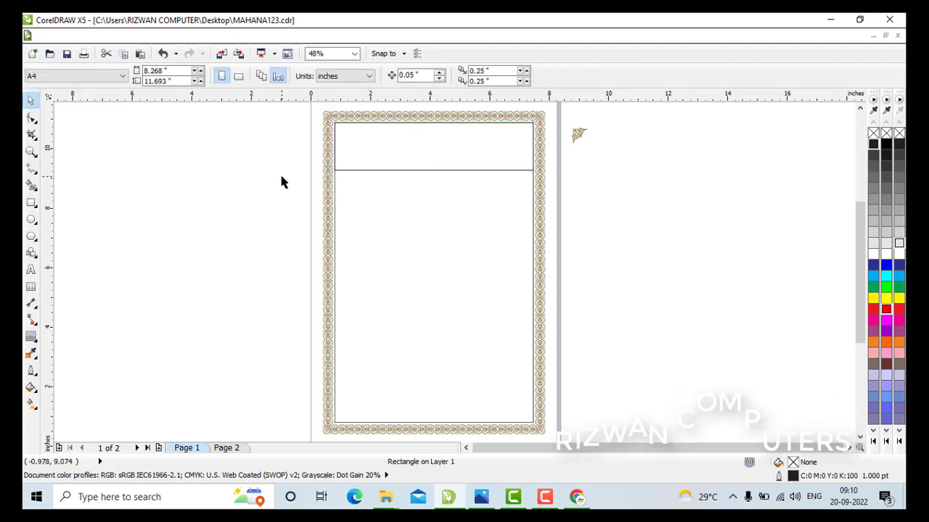
left_click(404, 151)
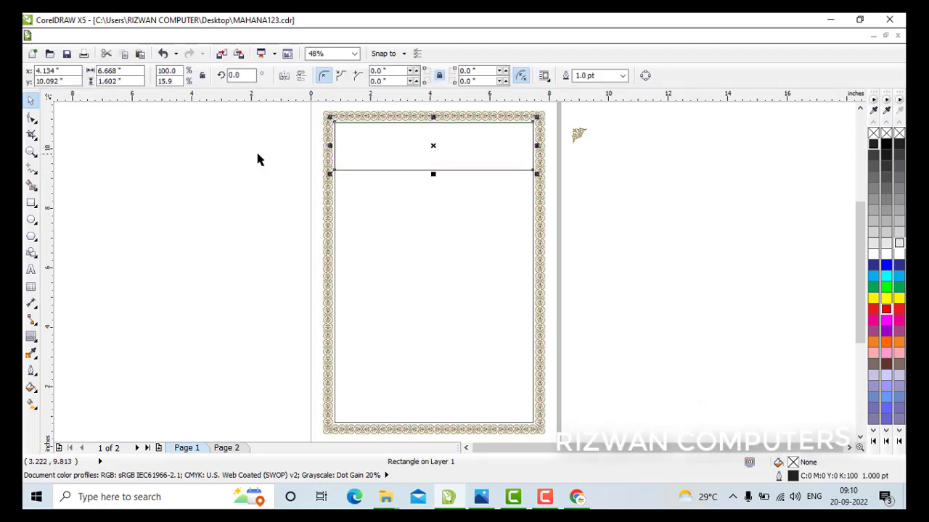
- Shorten the large inner frame from its top edge to about 8.417" tall, leaving a narrow gap below the title box
left_click(439, 231)
left_click(322, 242)
left_click(392, 243)
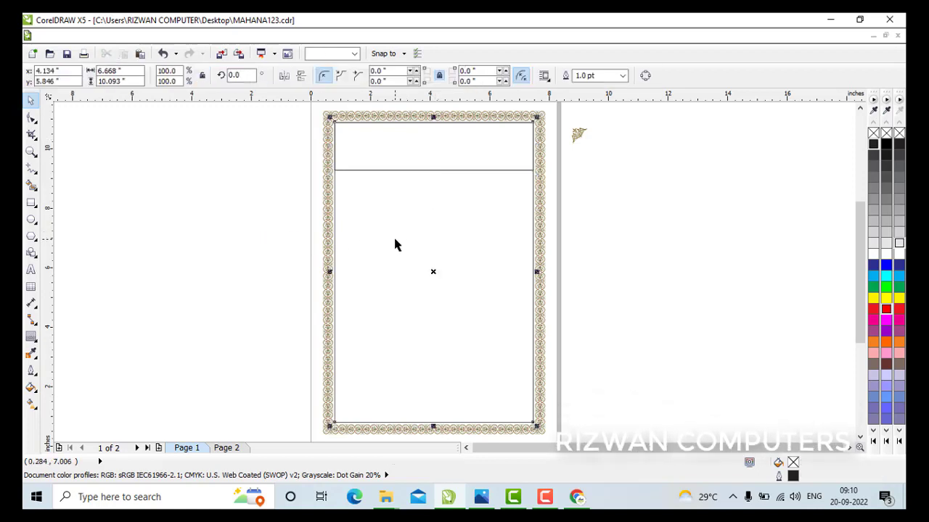
left_click_drag(433, 116, 433, 117)
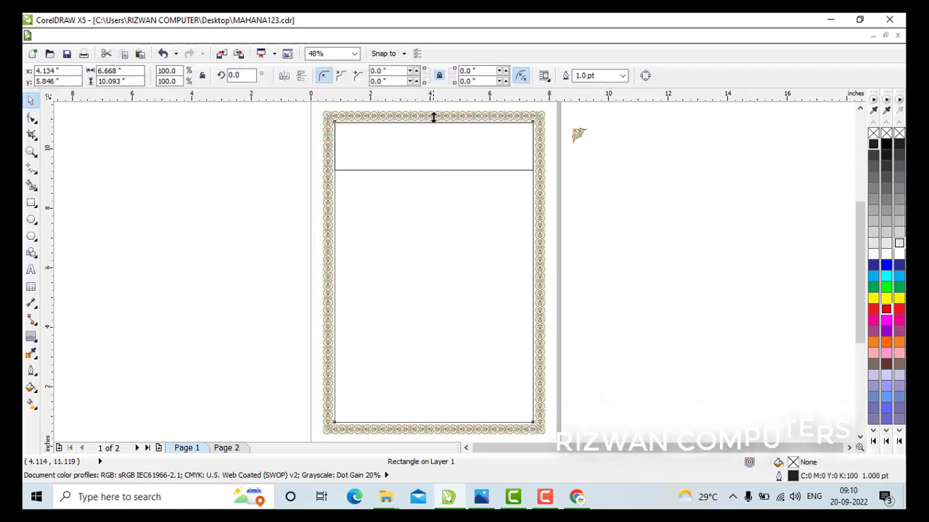
left_click_drag(432, 166, 431, 164)
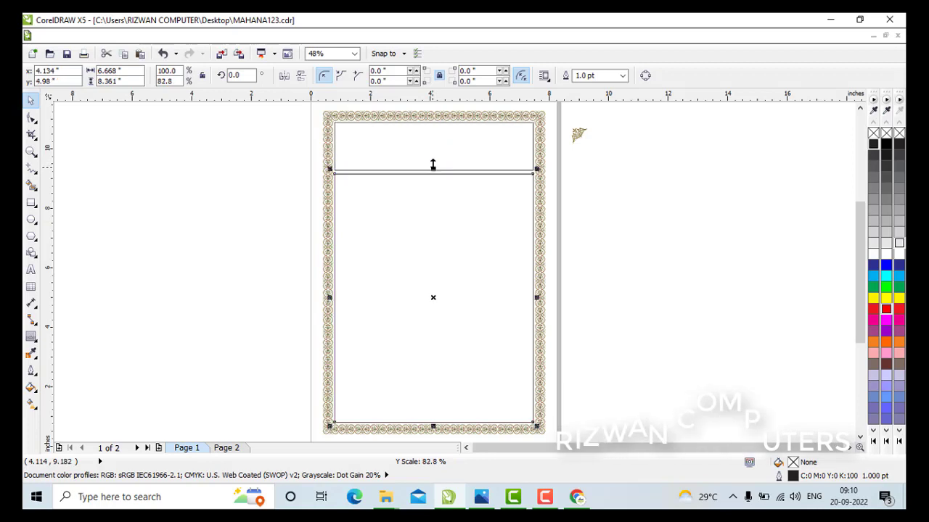
scroll(430, 138, "up", 3)
left_click(149, 214)
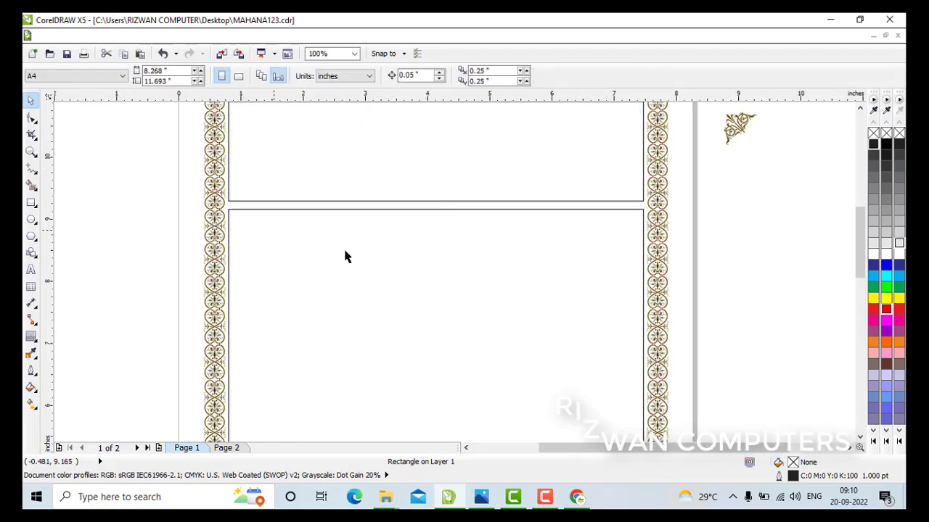
left_click(422, 210)
left_click_drag(433, 206, 433, 201)
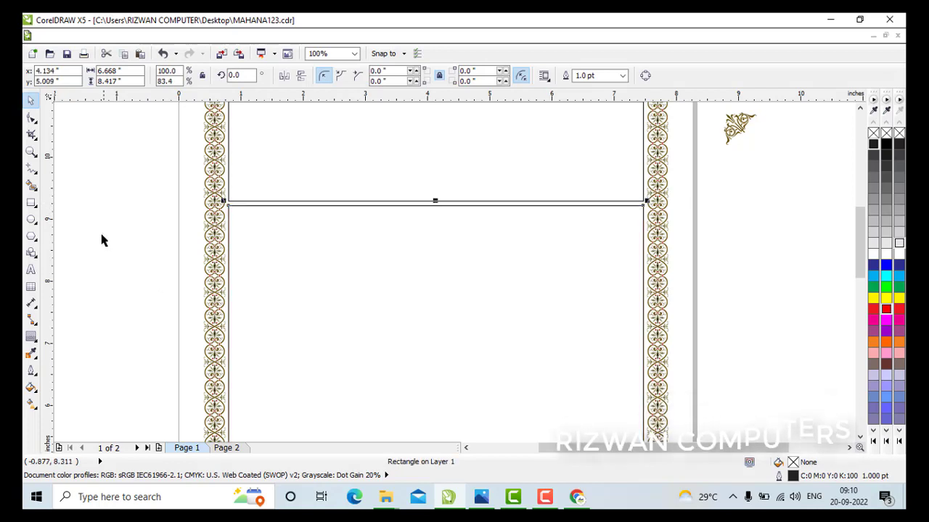
left_click(175, 228)
- Narrow the title box from its right side to about 5.125" wide
left_click_drag(855, 248, 855, 222)
left_click(526, 233)
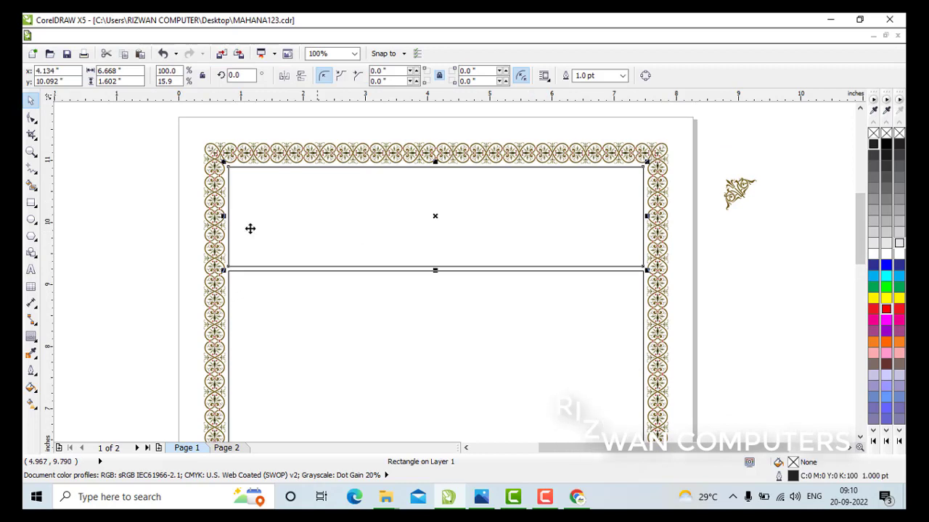
left_click(128, 182)
left_click(624, 213)
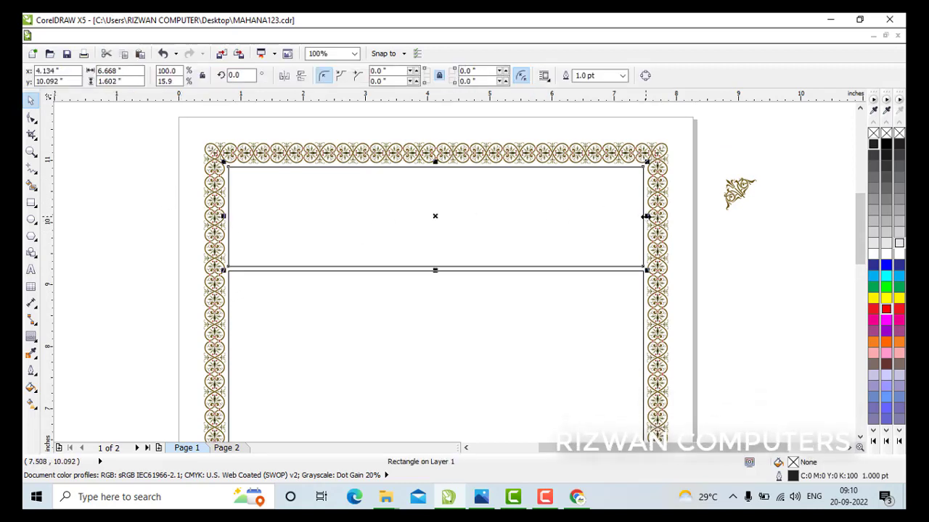
left_click_drag(597, 217, 550, 216)
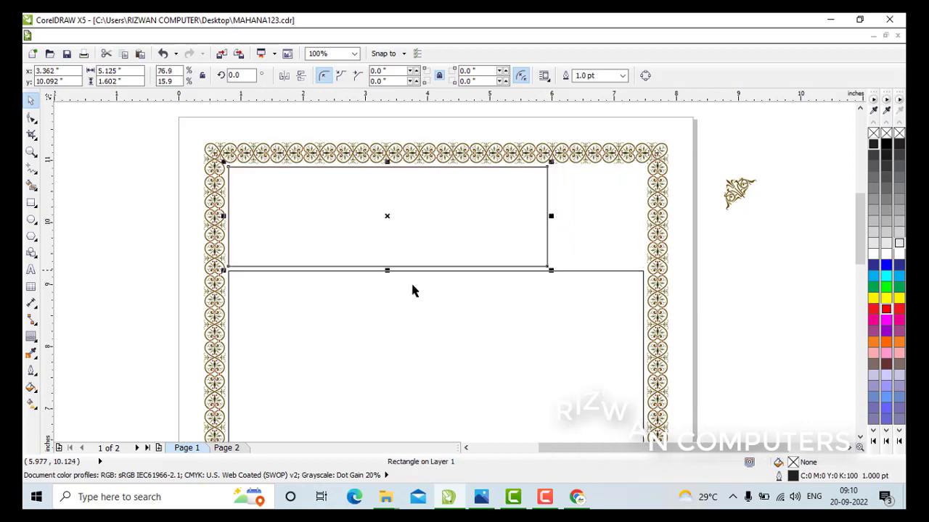
left_click(122, 202)
- Create a copy of the title box about 1.406" wide and position it in the free space to its right, centred at x 6.728"
left_click(245, 216)
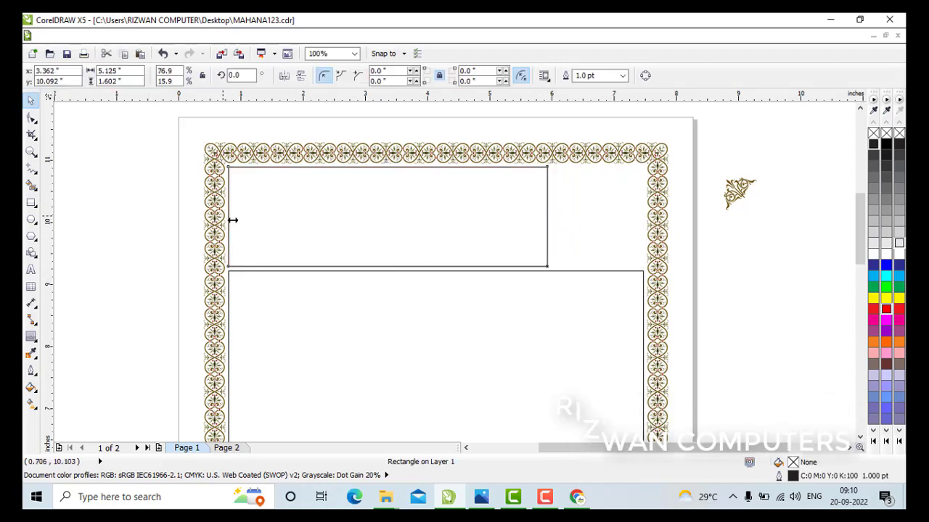
left_click_drag(233, 219, 620, 222)
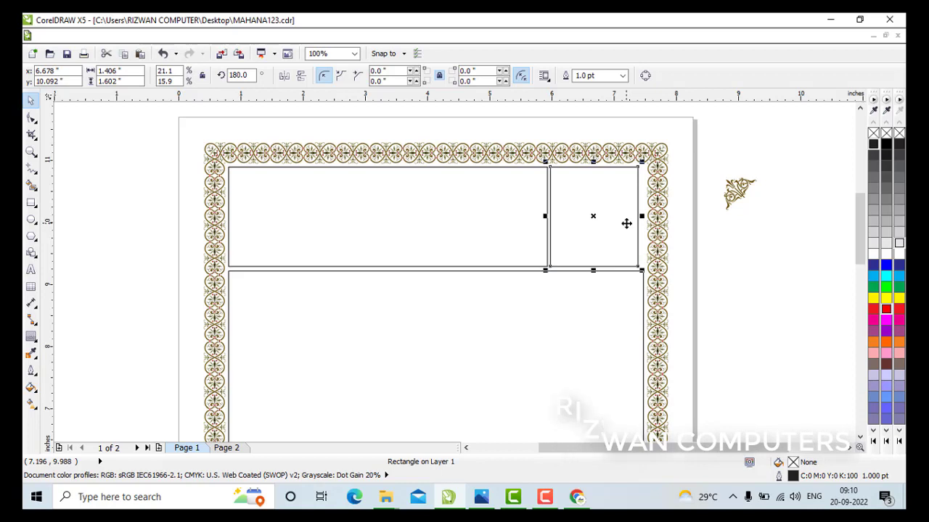
key("Right")
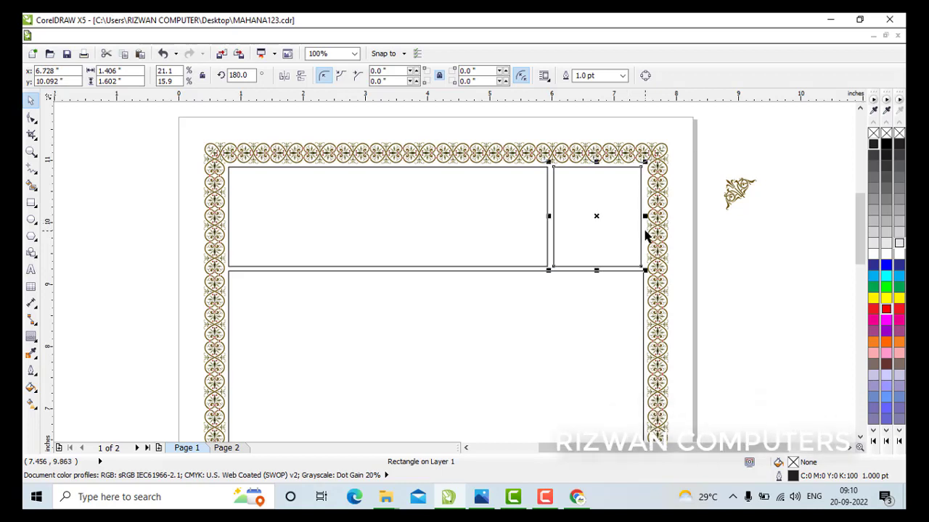
left_click(253, 192)
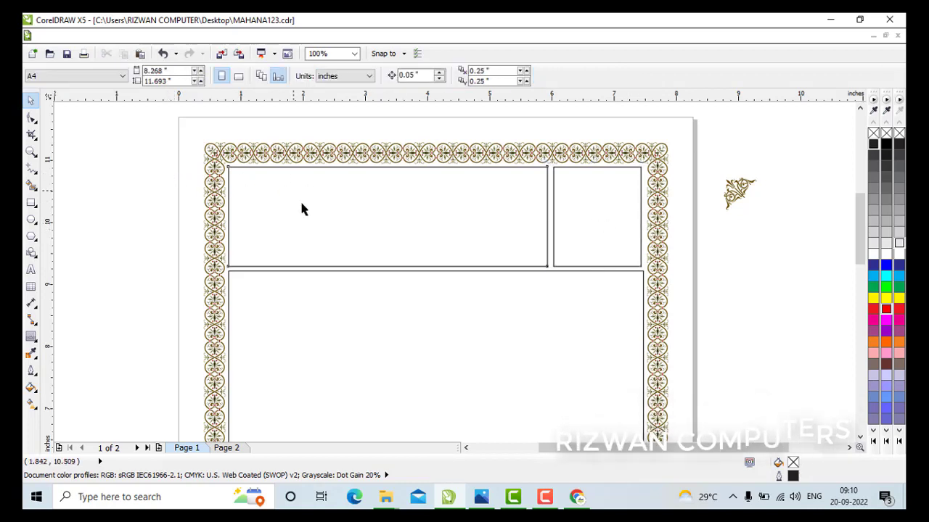
left_click(228, 206)
left_click(114, 203)
left_click(253, 217)
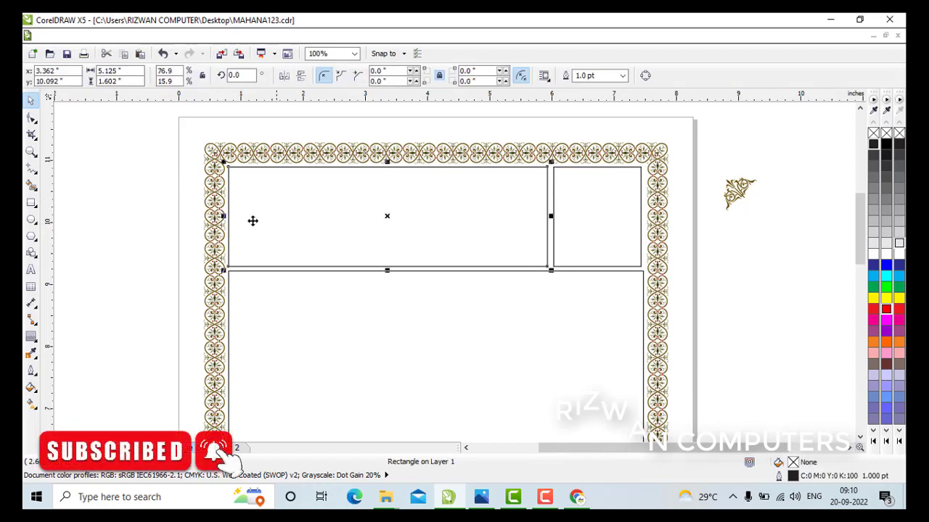
left_click(155, 205)
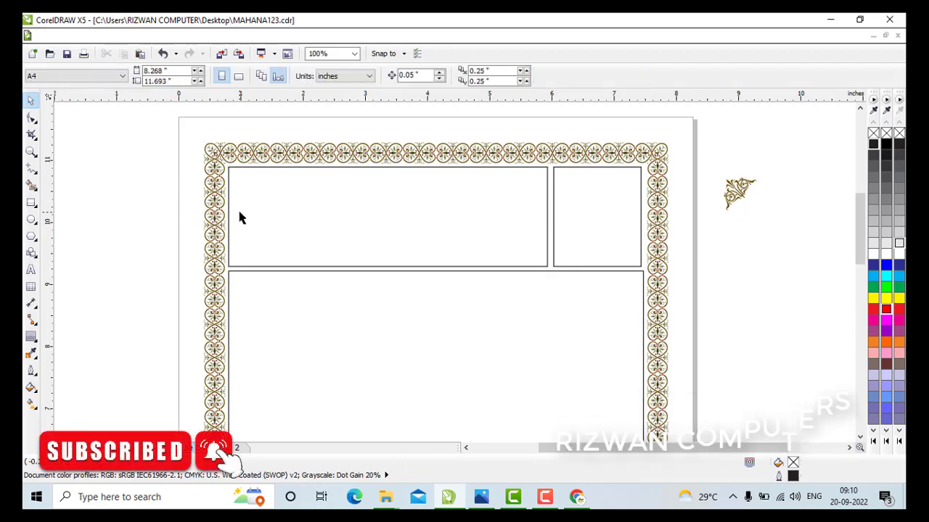
- Try to align the loose floral corner ornament with the upper corners of the wide title box, and undo the alignment
left_click(740, 202)
left_click(750, 218)
left_click(739, 194)
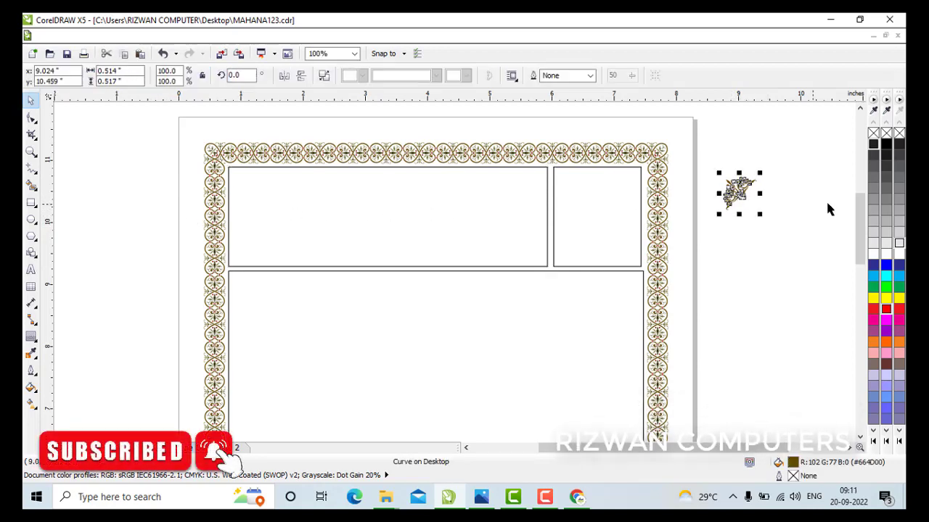
left_click(413, 222, "shift")
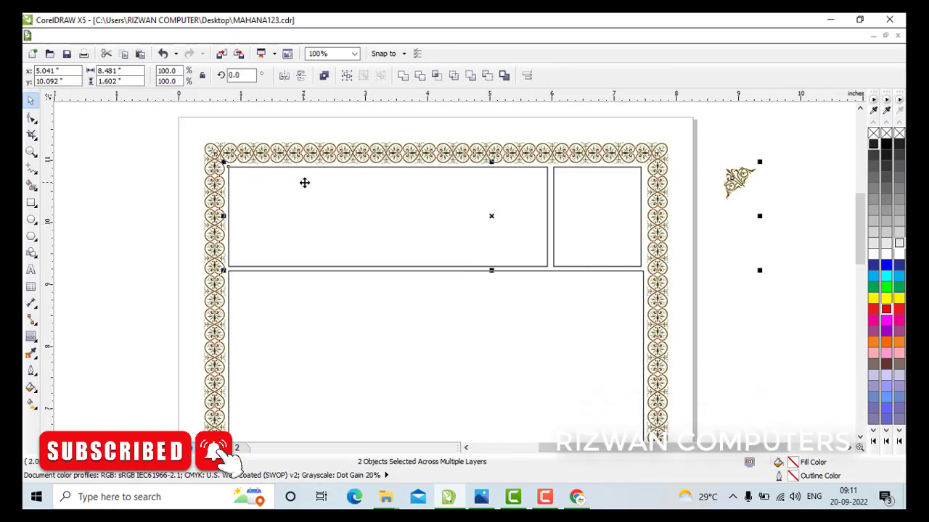
key("r")
key("t")
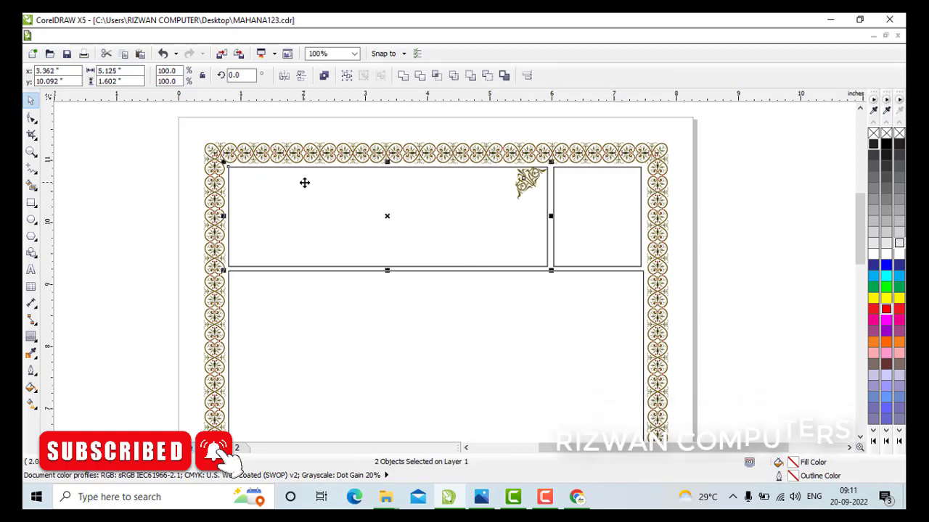
left_click(249, 182)
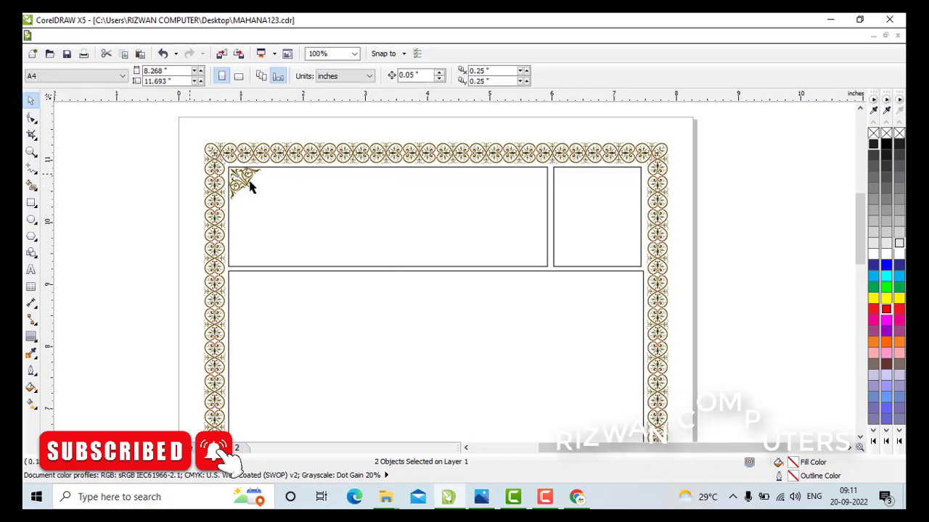
left_click(246, 185)
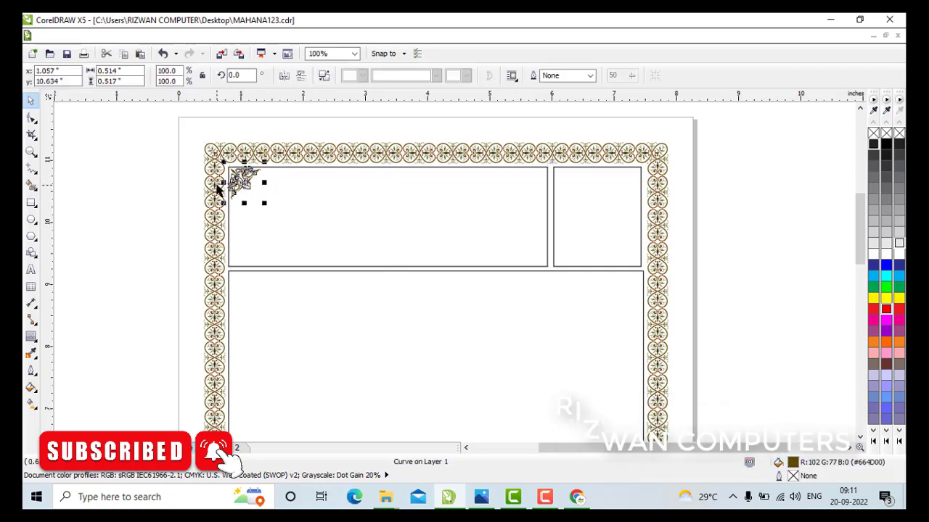
key("ctrl+z")
key("ctrl+z")
key("ctrl+z")
- Align the floral corner ornament with the left and top edges of the wide title box
left_click(743, 215)
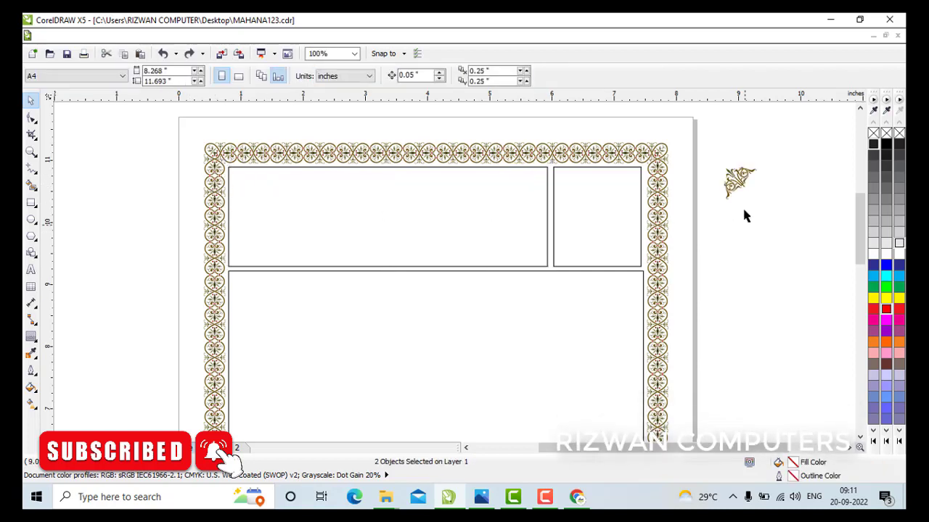
left_click(736, 189)
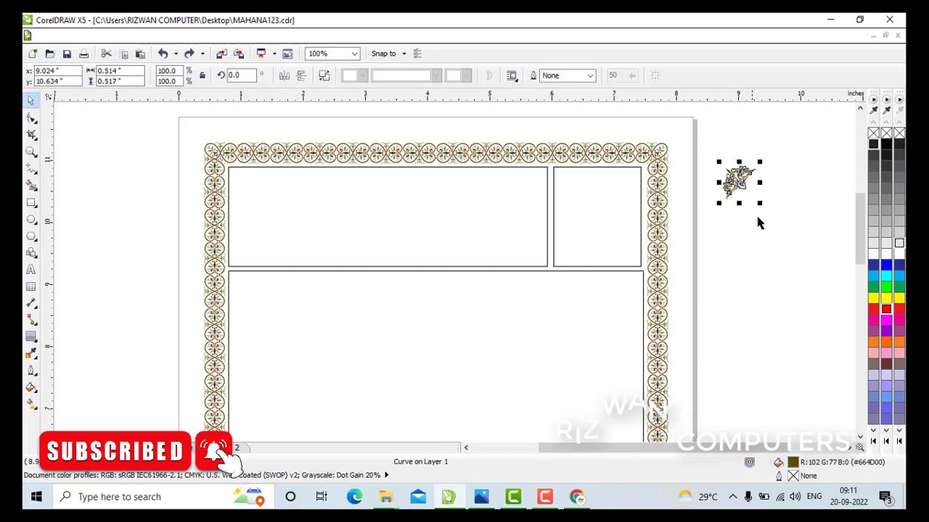
left_click(293, 203, "shift")
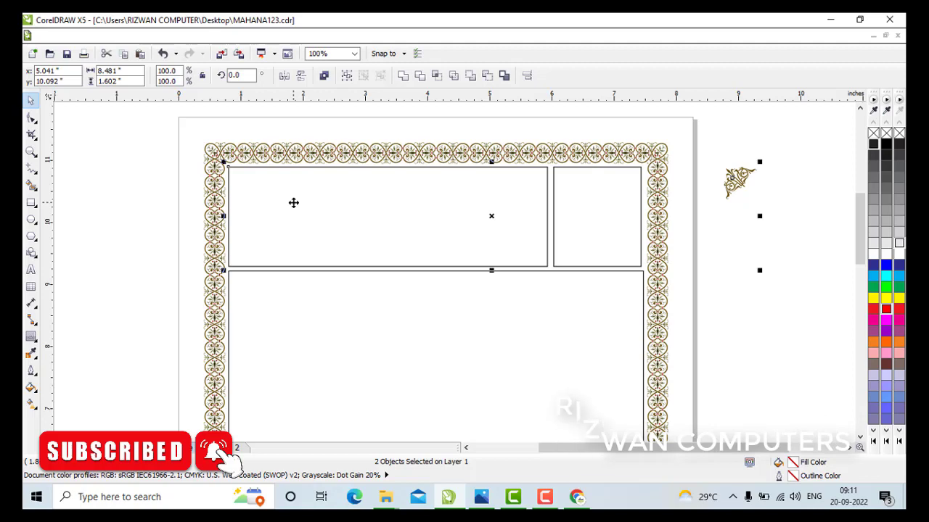
key("l")
key("t")
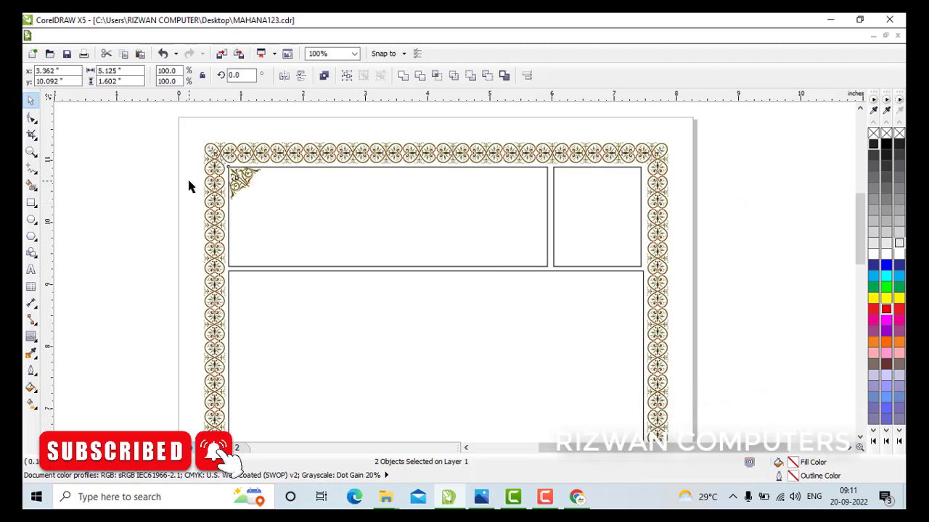
left_click(188, 187)
- Nudge the corner ornament 0.05" right and 0.05" down, inside the title box's upper-left corner
left_click(245, 182)
scroll(243, 180, "up", 1)
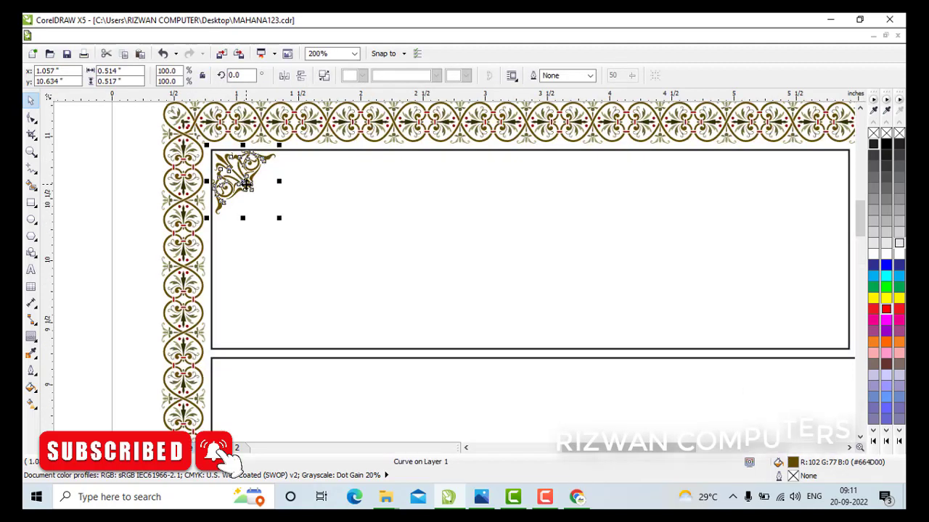
key("ctrl+z")
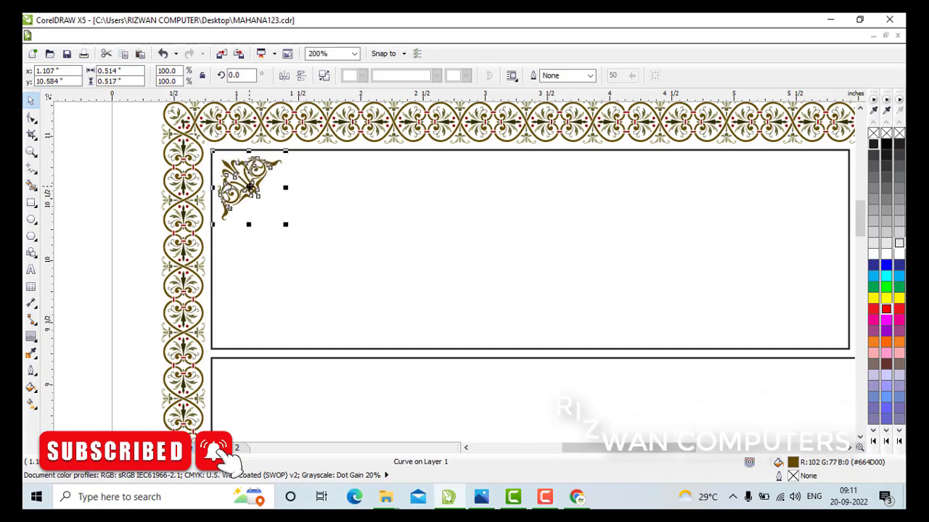
left_click(301, 193)
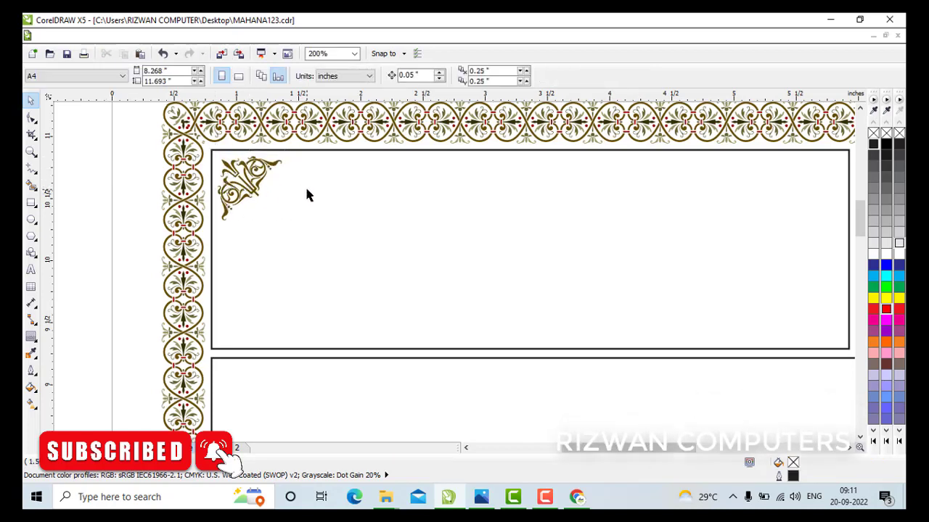
- Create a horizontally mirrored copy of the ornament and place it in the title box's upper-right corner, 0.05" in from the right edge
left_click(244, 193)
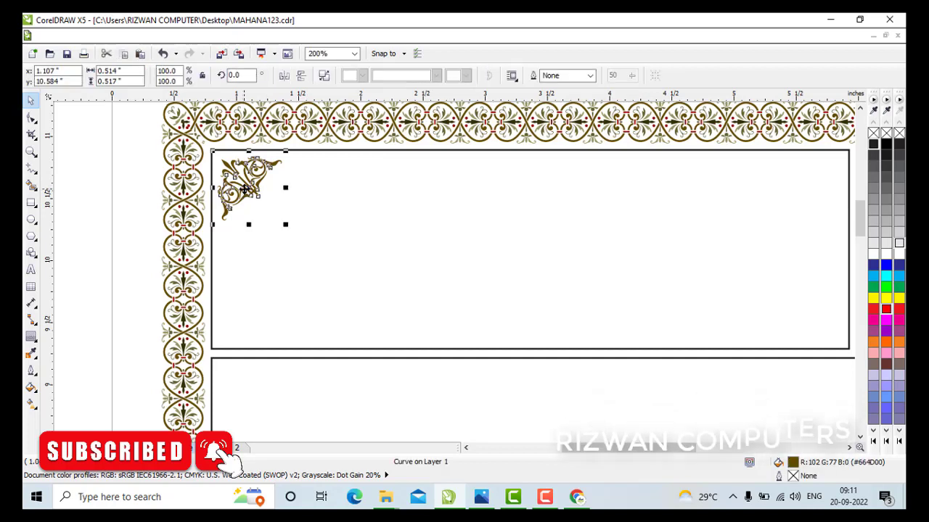
left_click_drag(210, 187, 303, 204)
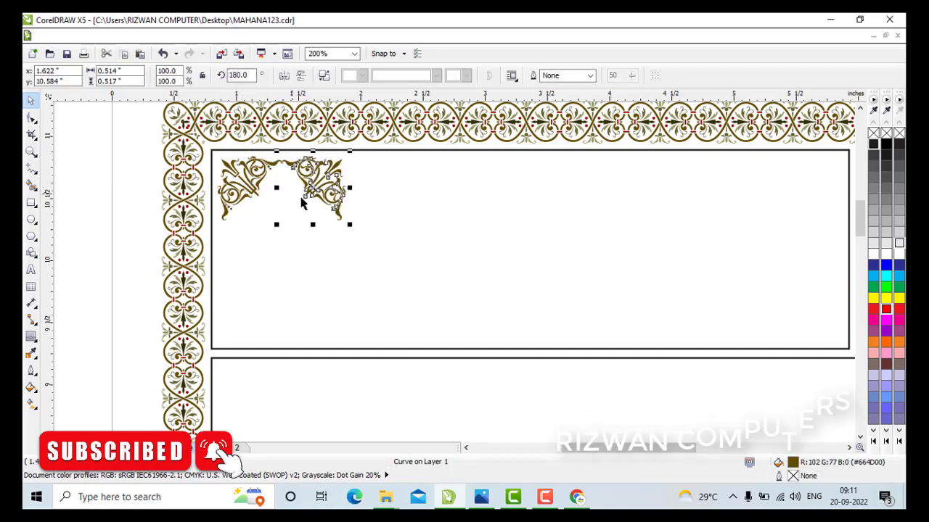
left_click(725, 202, "shift")
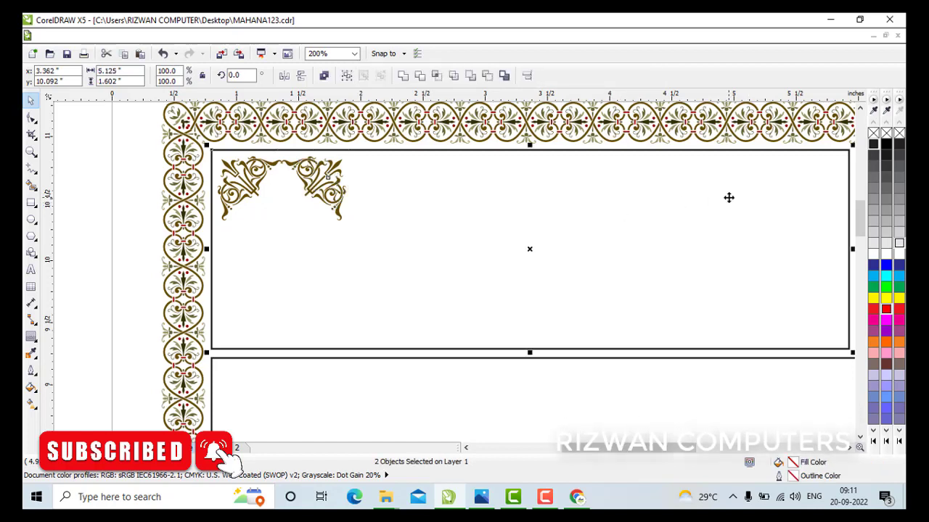
left_click(82, 182)
left_click(818, 175)
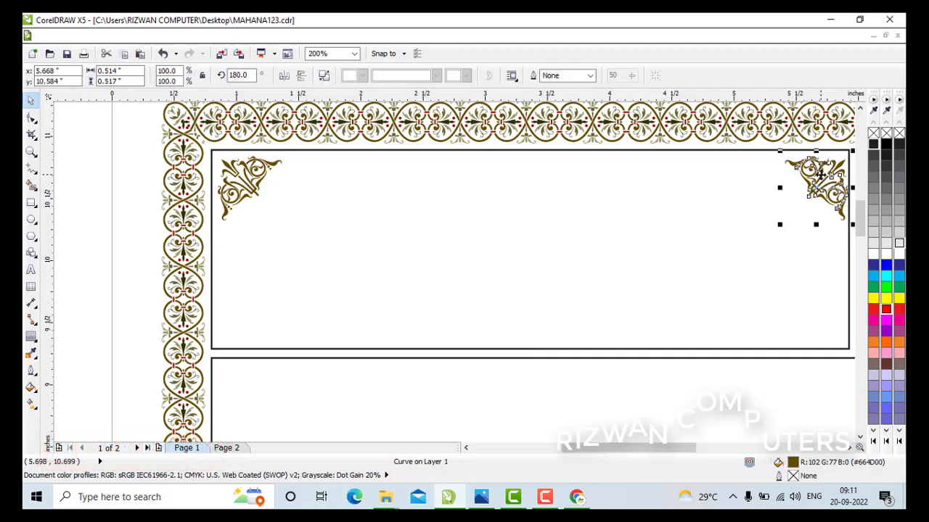
left_click(77, 185)
- Create a vertically mirrored copy of both upper ornaments and move it down to y 9.667", into the title box's lower corners
left_click(251, 190)
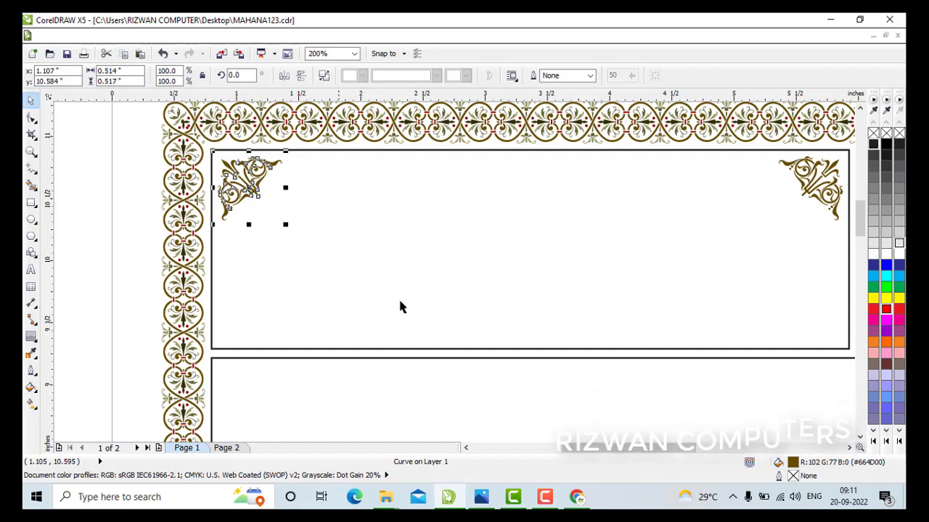
scroll(607, 450, "right", 3)
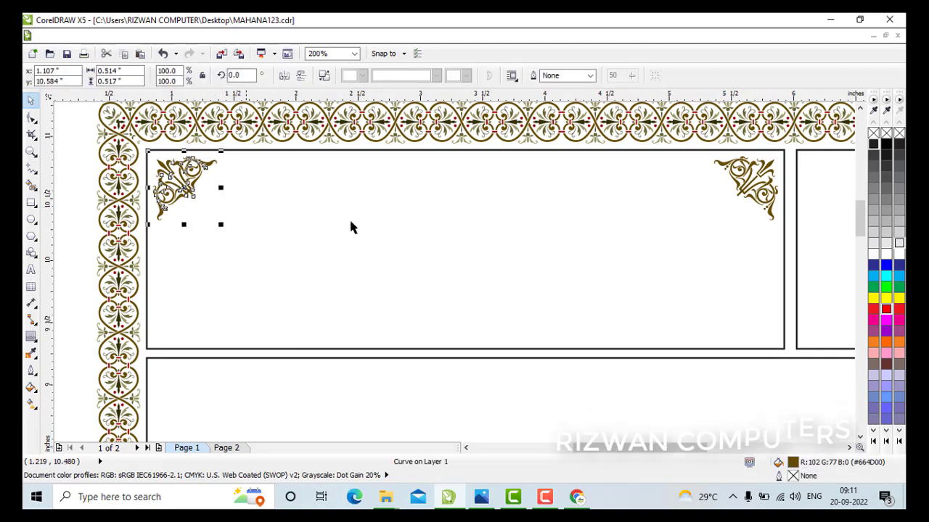
left_click(754, 205, "shift")
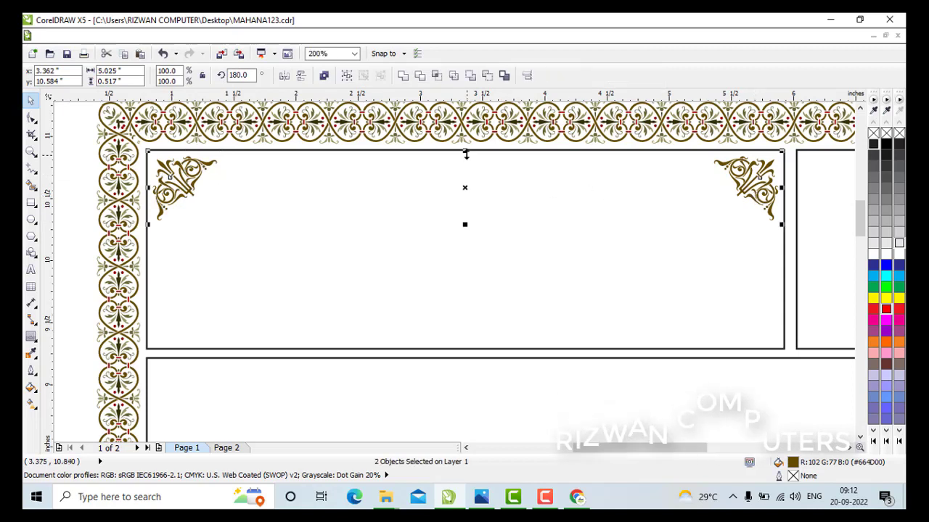
left_click_drag(469, 206, 470, 247)
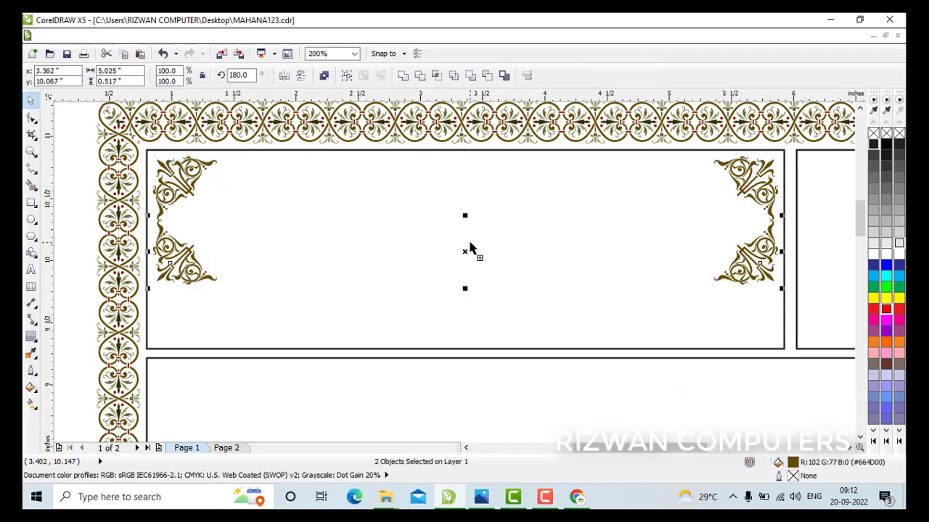
key("Down")
key("Down")
key("Down")
key("Down")
key("Down")
key("Down")
key("Down")
key("Down")
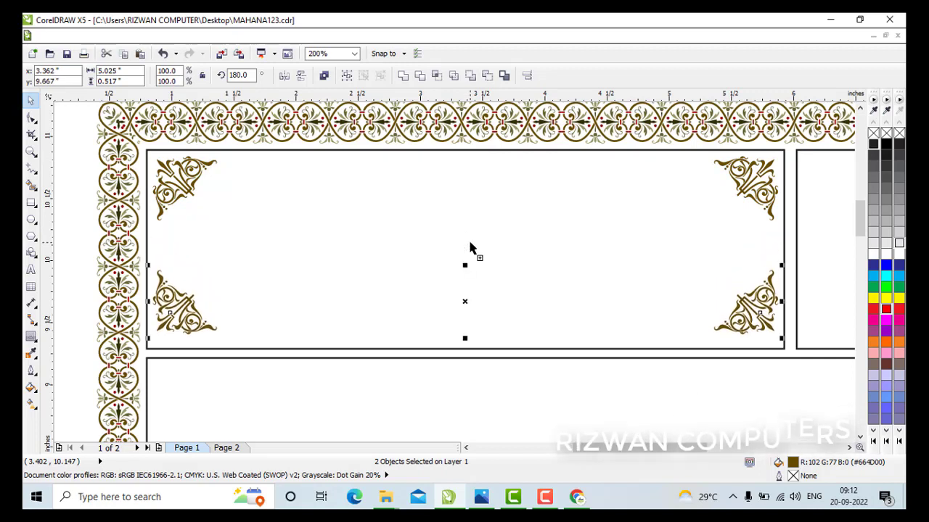
- Nudge the two lower corner ornaments 0.05" down and turn on Snap to Objects for the Freehand tool
key("Down")
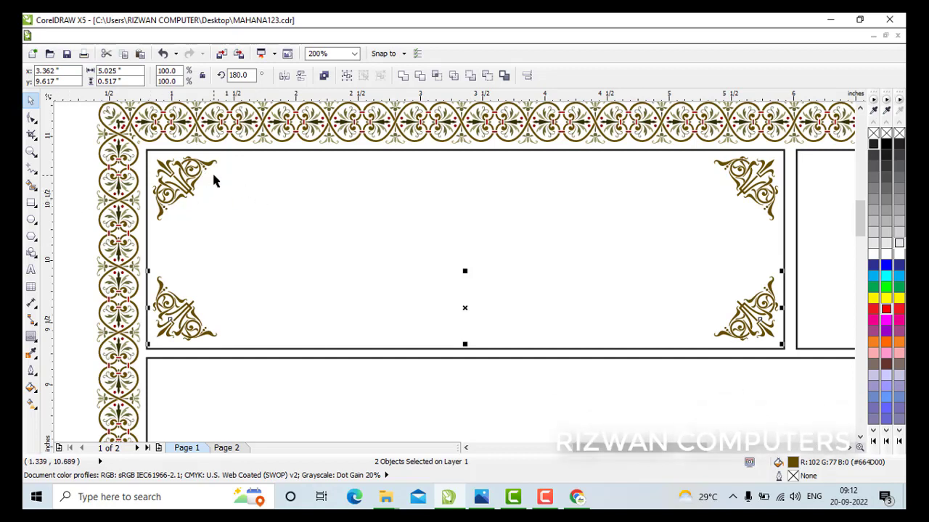
left_click(30, 173)
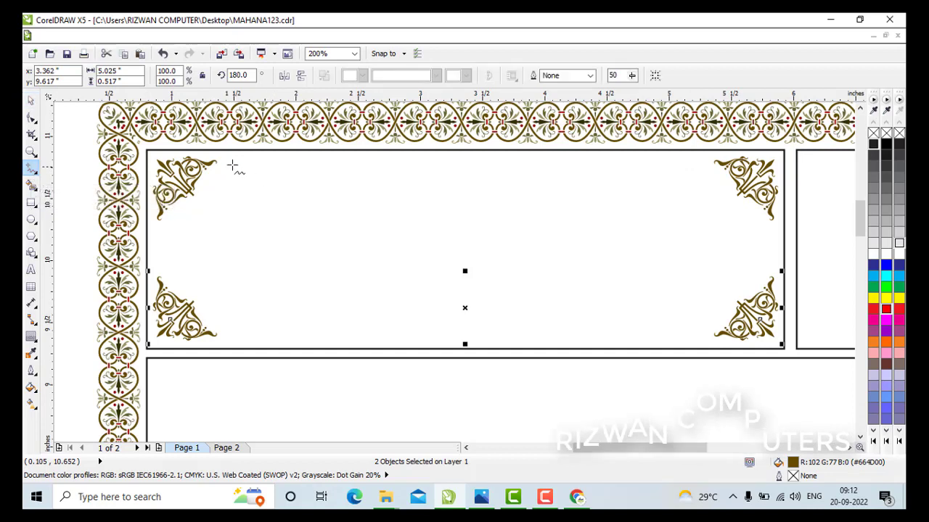
left_click(390, 54)
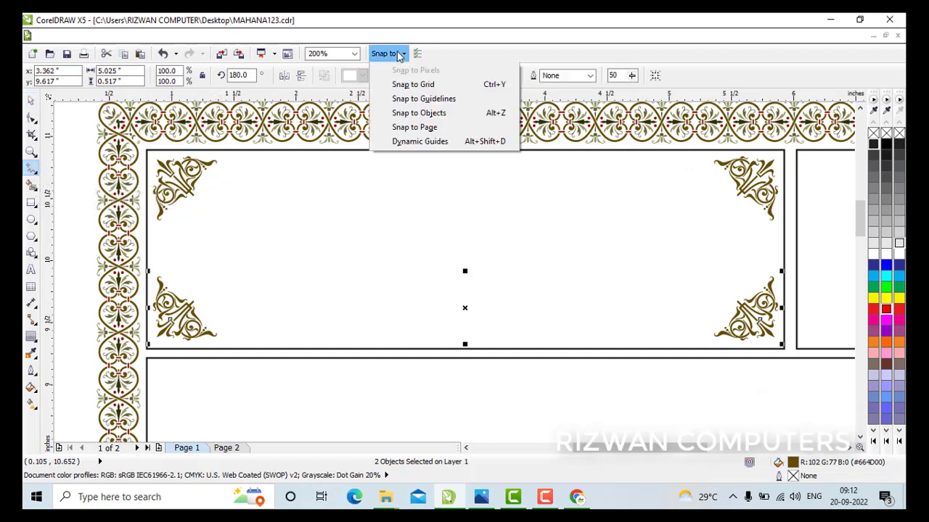
left_click(396, 114)
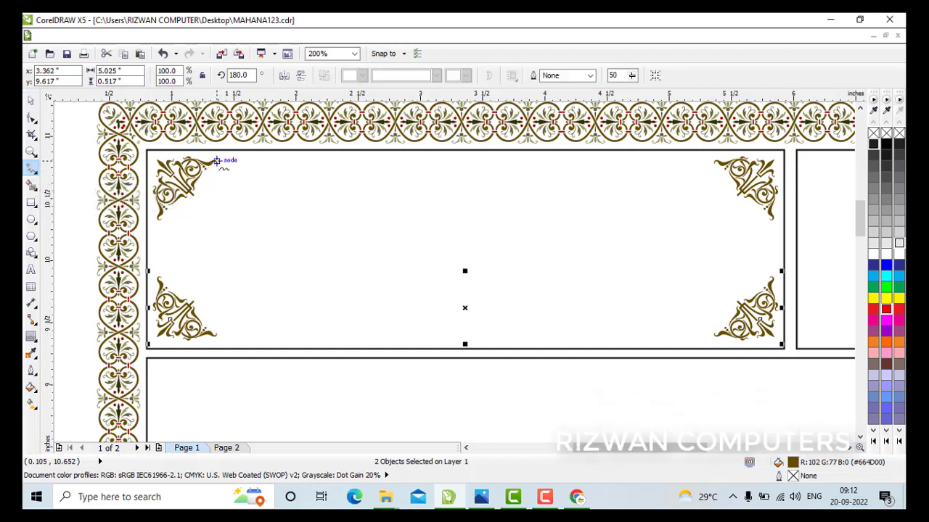
- Draw two straight horizontal lines about 4.007" long, joining the tips of the upper ornaments and of the lower ornaments in the title box
left_click(216, 160)
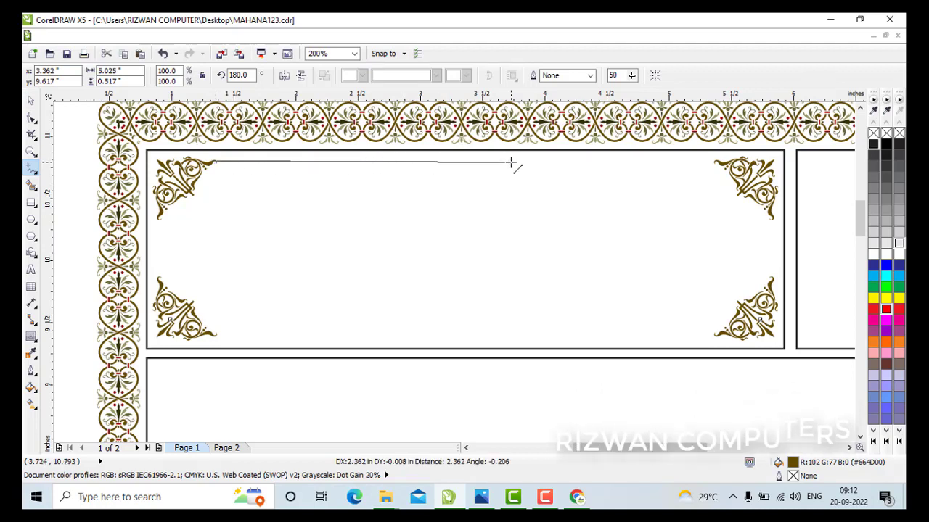
left_click(718, 161)
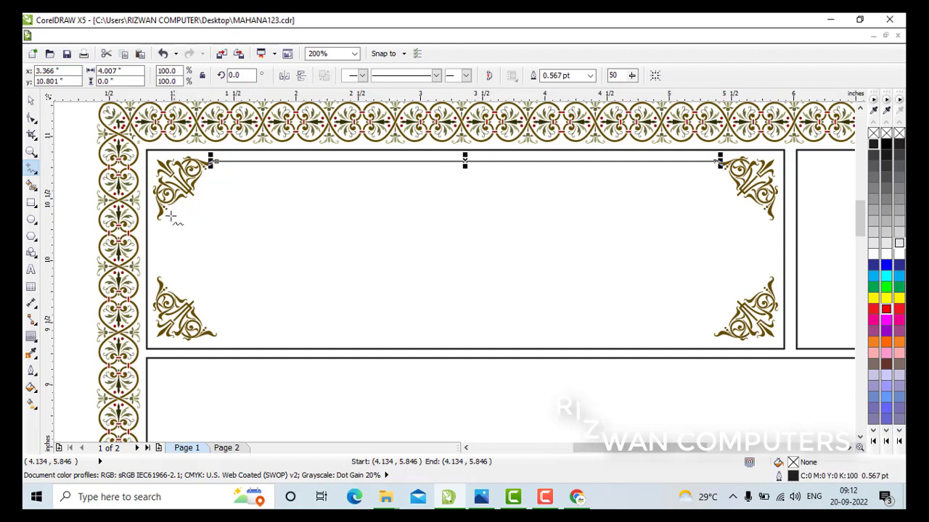
left_click(217, 335)
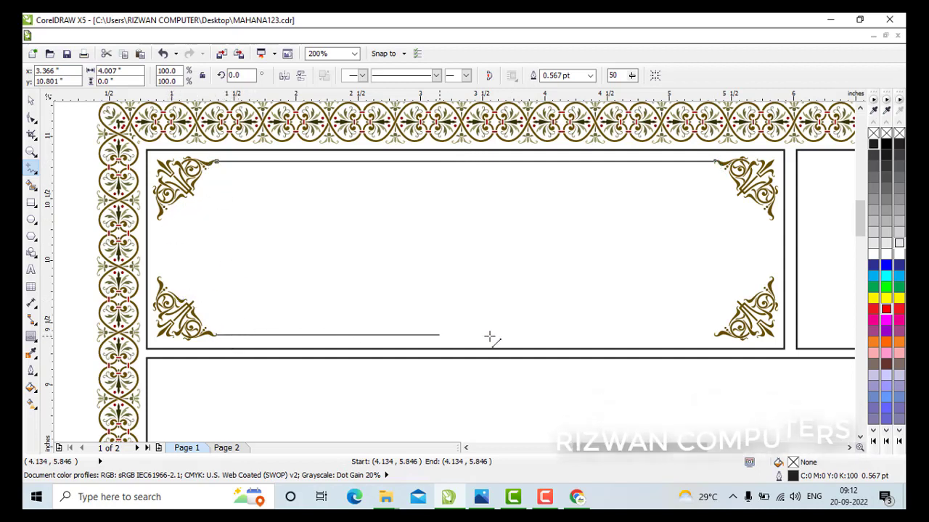
left_click(716, 338)
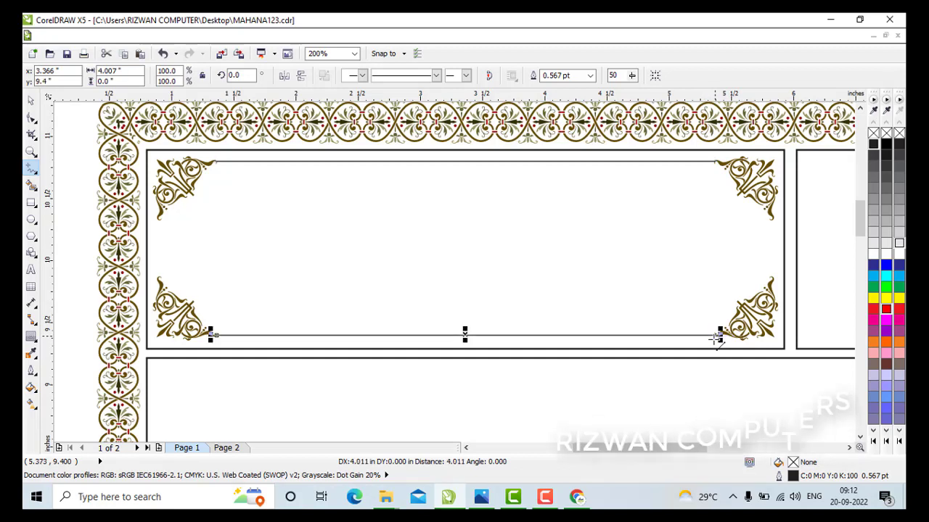
- Draw straight vertical lines about 0.454" long joining the upper and lower ornament tips on both sides of the title box
left_click(161, 219)
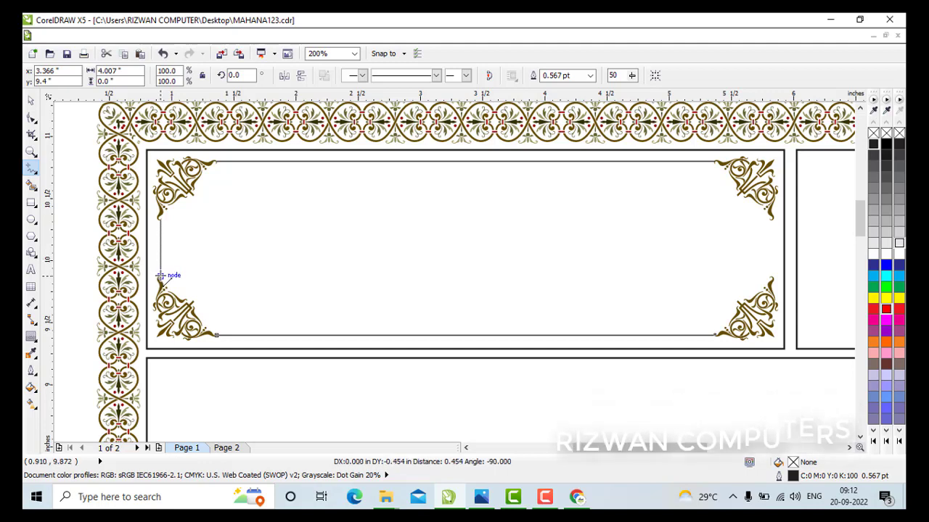
left_click(773, 220)
left_click_drag(769, 276, 770, 277)
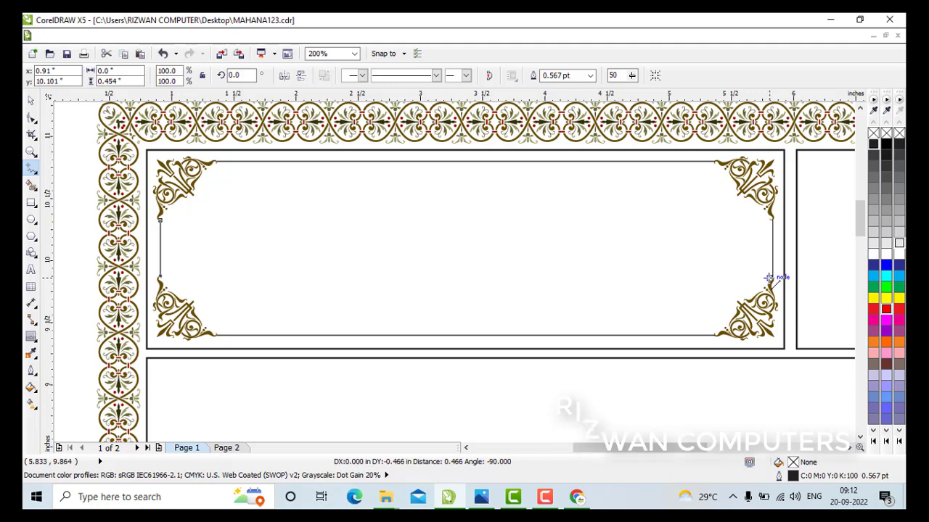
left_click(32, 100)
left_click(63, 109)
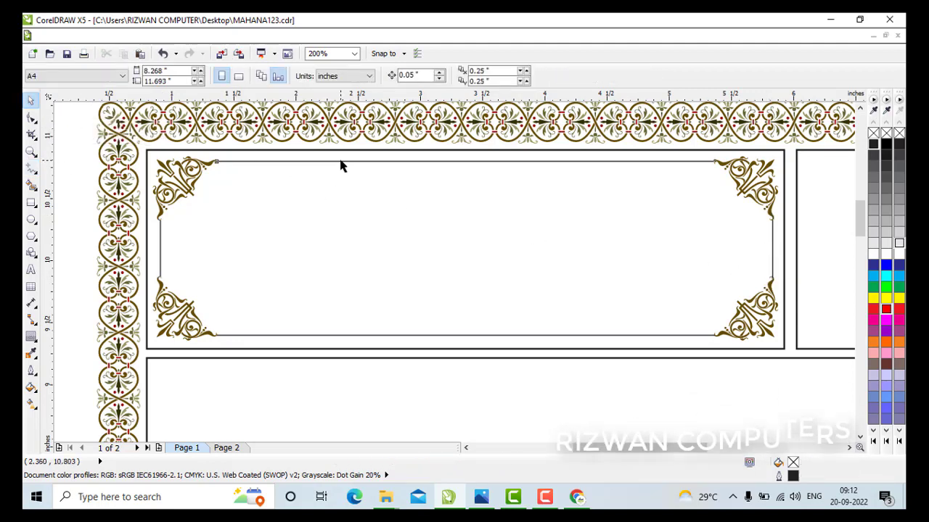
- Try a 1.0 pt outline on the upper connecting line of the title box and undo it
left_click(341, 162)
left_click(590, 75)
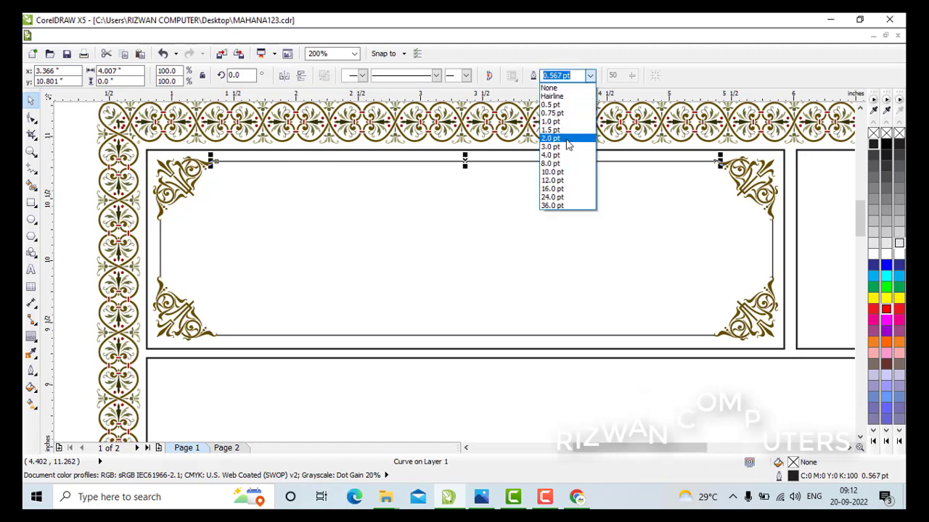
left_click(556, 127)
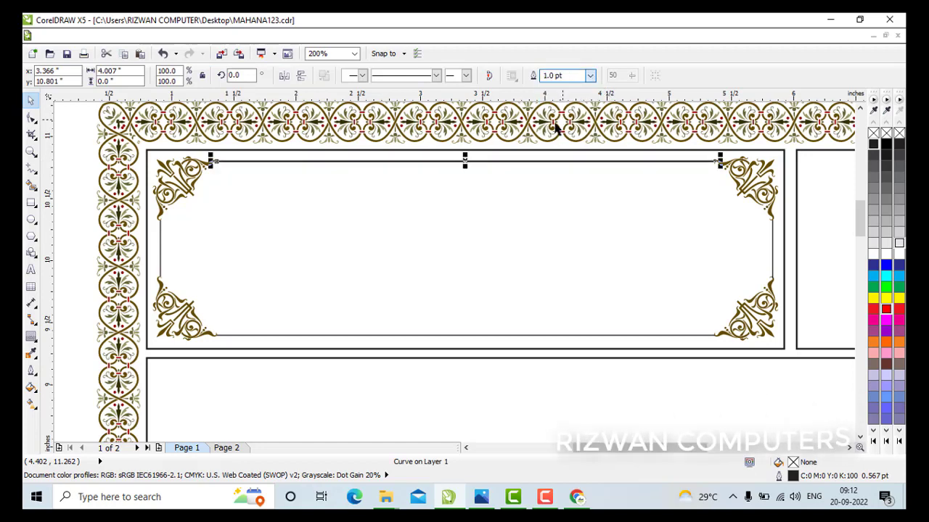
left_click(160, 249)
scroll(377, 215, "down", 1)
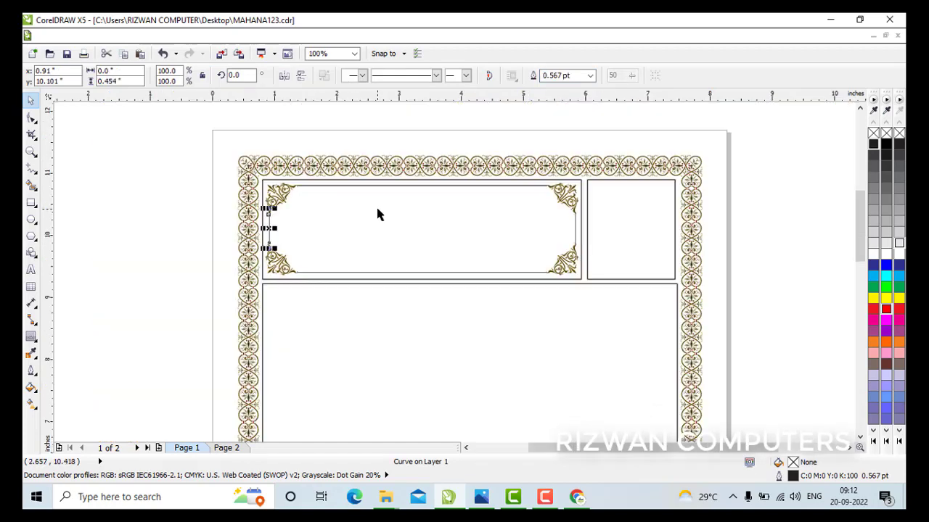
key("Tab")
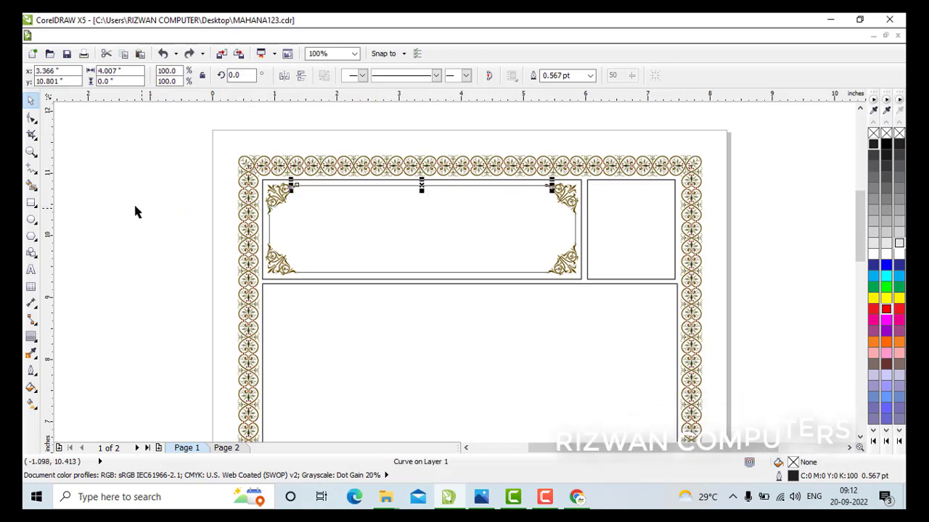
left_click(135, 211)
left_click(507, 216)
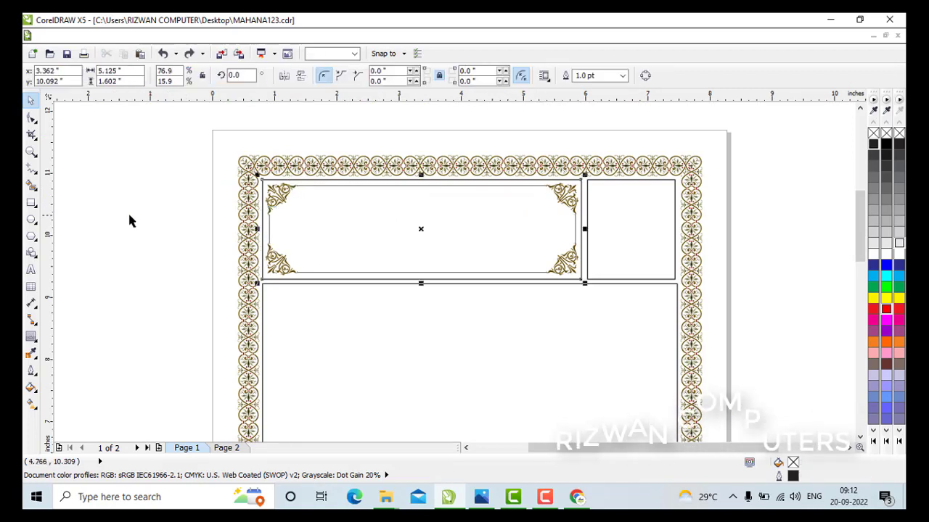
left_click(123, 210)
- Create a scaled-down copy of the small box, about 0.572" by 0.652", anchored at its upper-left corner
left_click(665, 205)
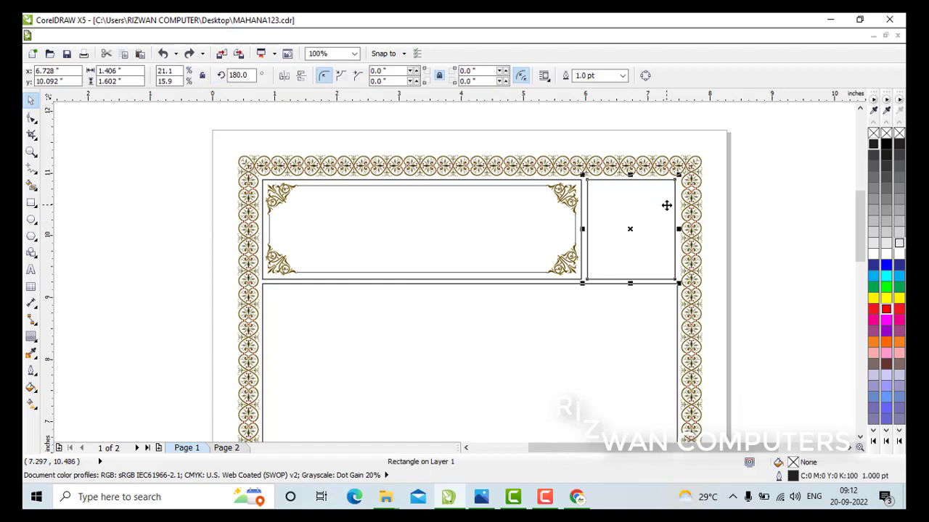
scroll(666, 205, "up", 1)
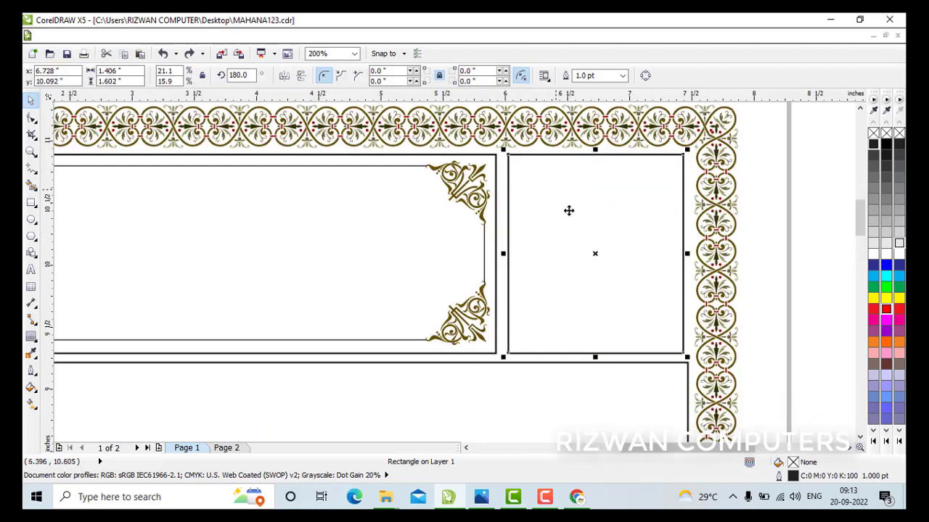
left_click_drag(687, 355, 617, 242)
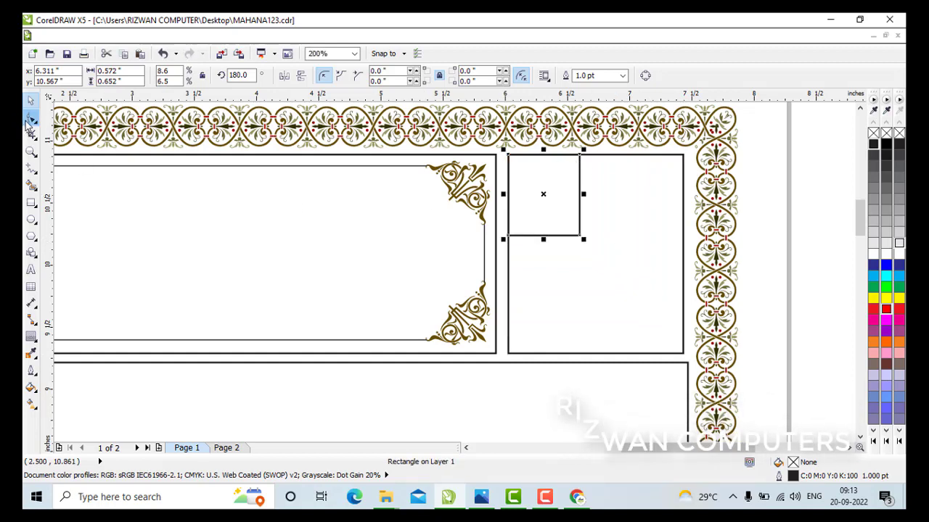
- Convert the small copied rectangle to curves and delete its lower-right node to form a corner triangle
key("ctrl+q")
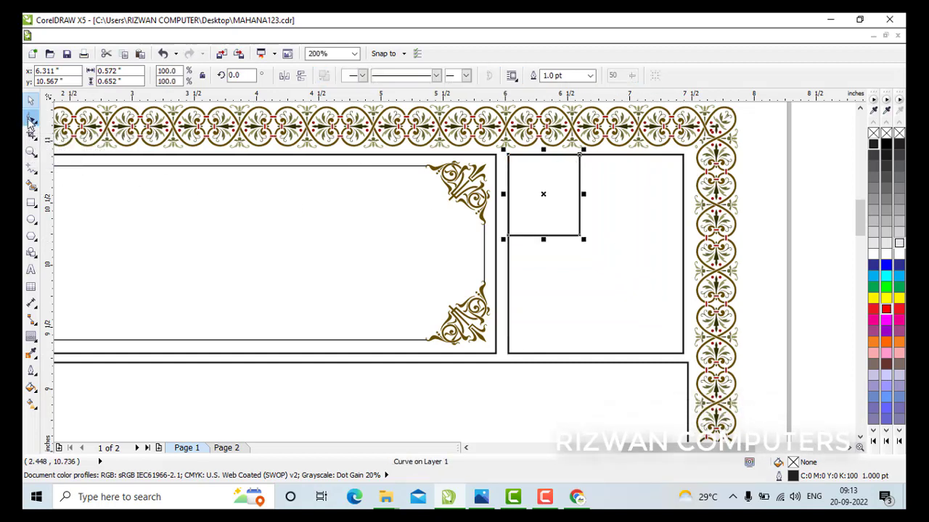
left_click(32, 117)
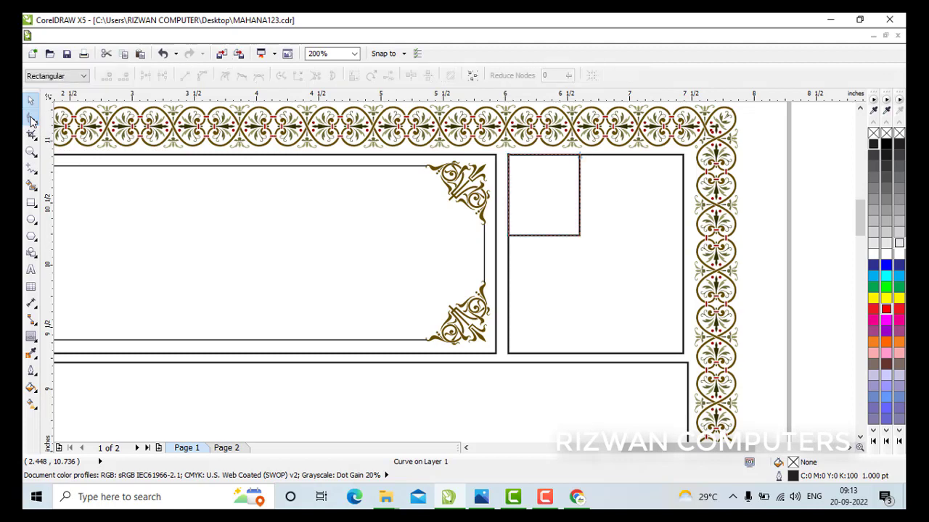
left_click(579, 236)
key("Delete")
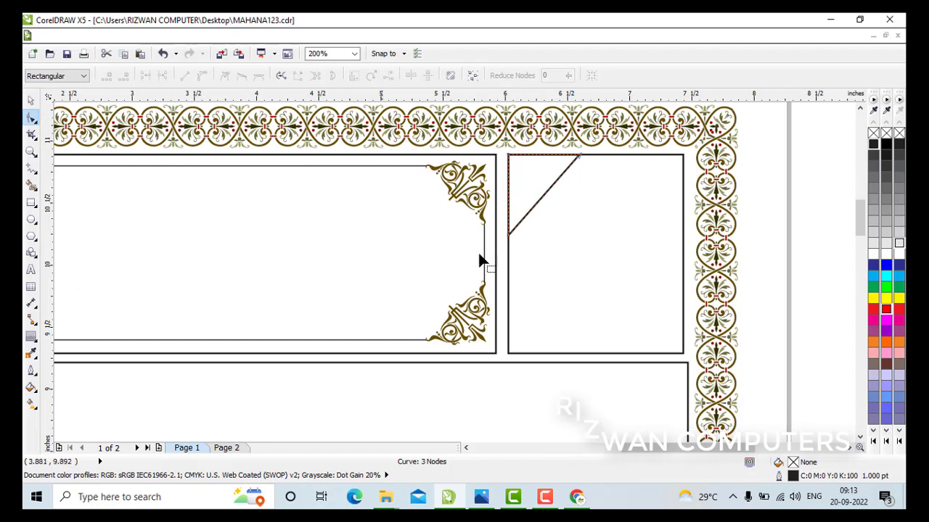
- Fill the corner triangle with the ornament's brown (#664D00) sampled by eyedropper and remove its outline
left_click(31, 354)
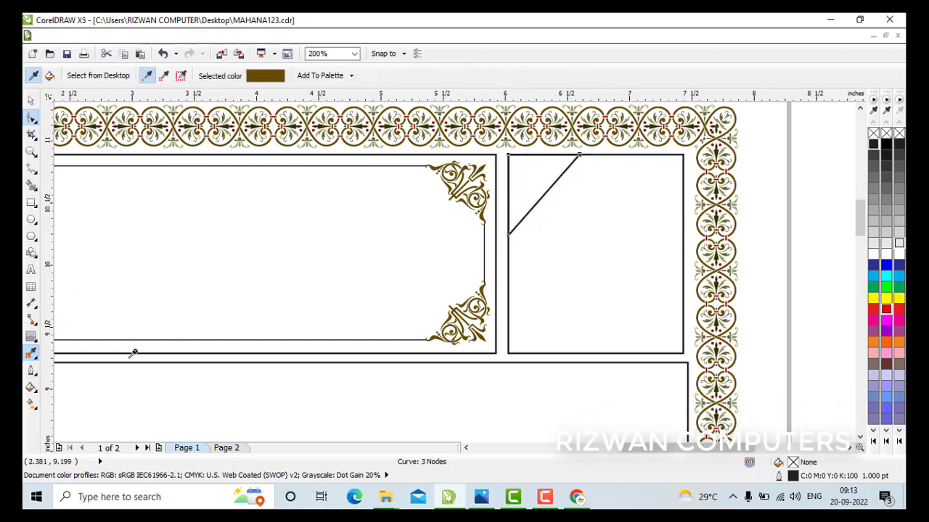
left_click(485, 210)
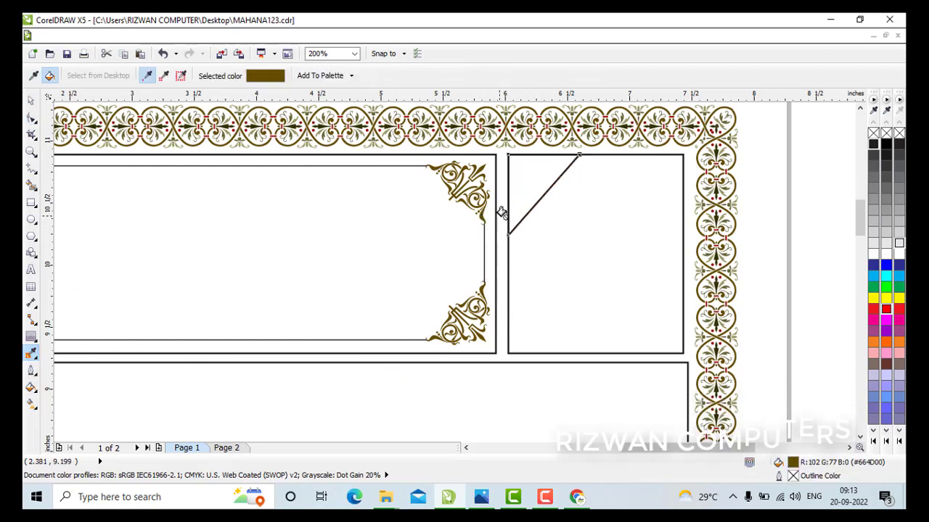
left_click(521, 183)
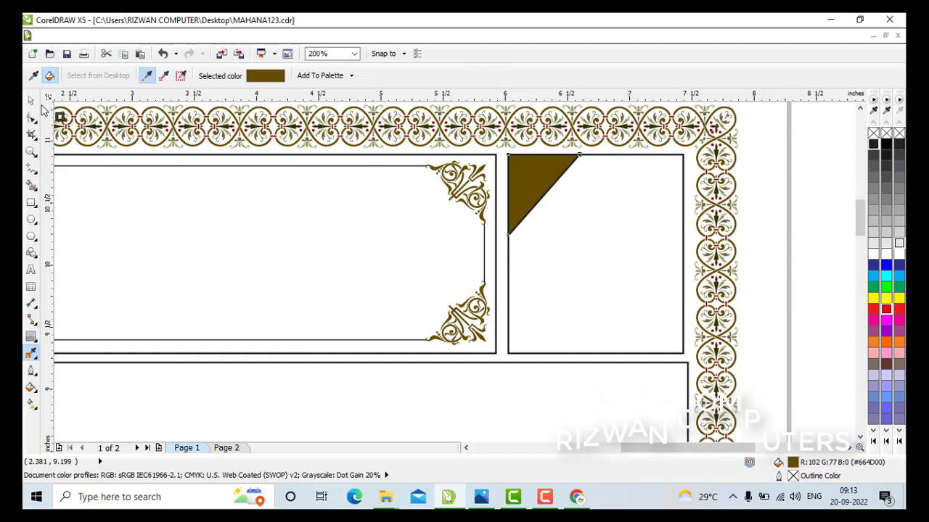
key("space")
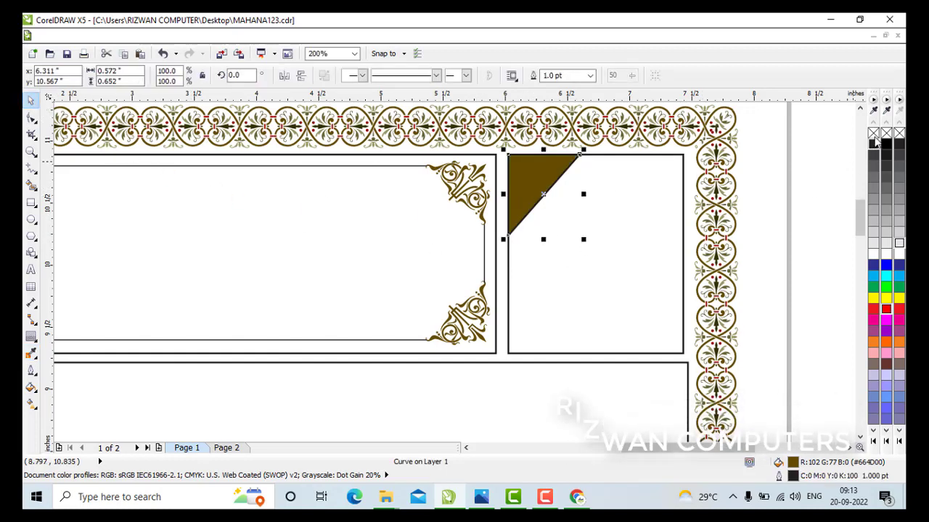
left_click(600, 212)
left_click(533, 186)
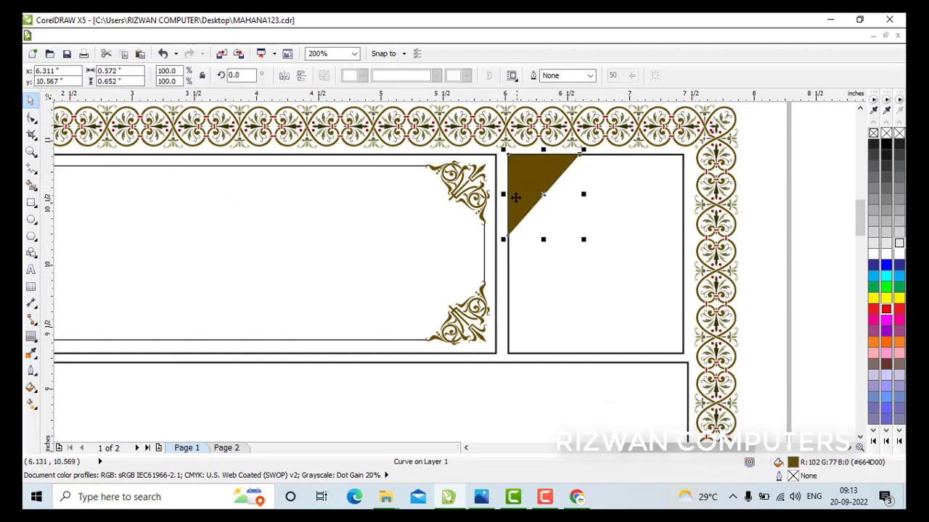
- Create a horizontally mirrored copy of the brown triangle and align it with the right edge of the small box
left_click_drag(503, 195, 628, 255)
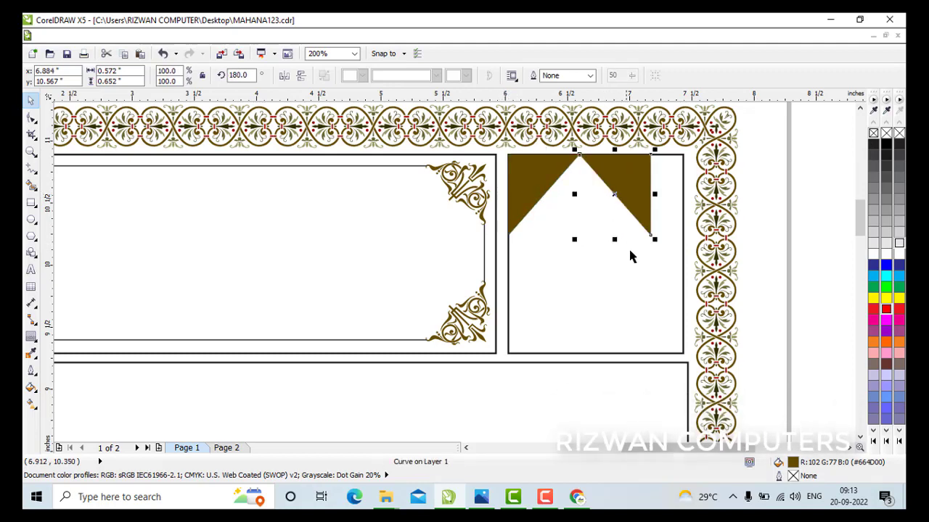
left_click(665, 280, "shift")
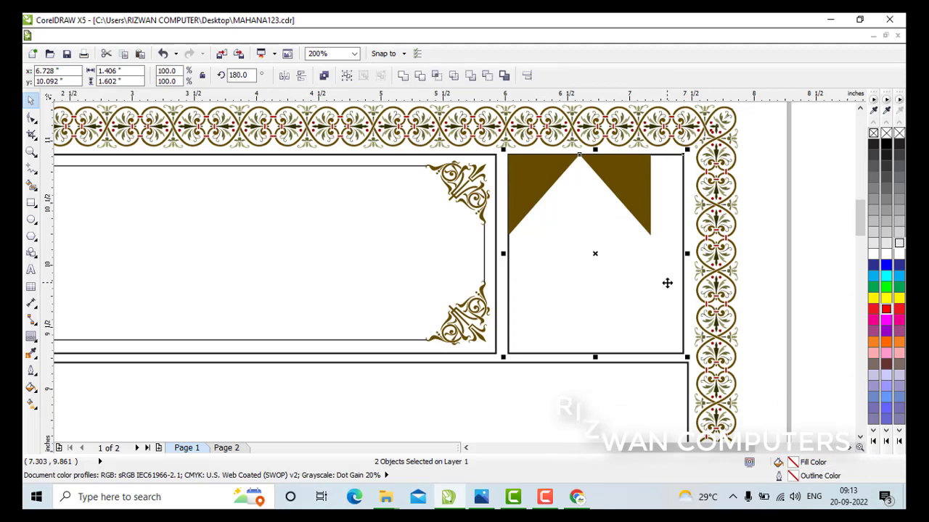
key("r")
left_click(798, 270)
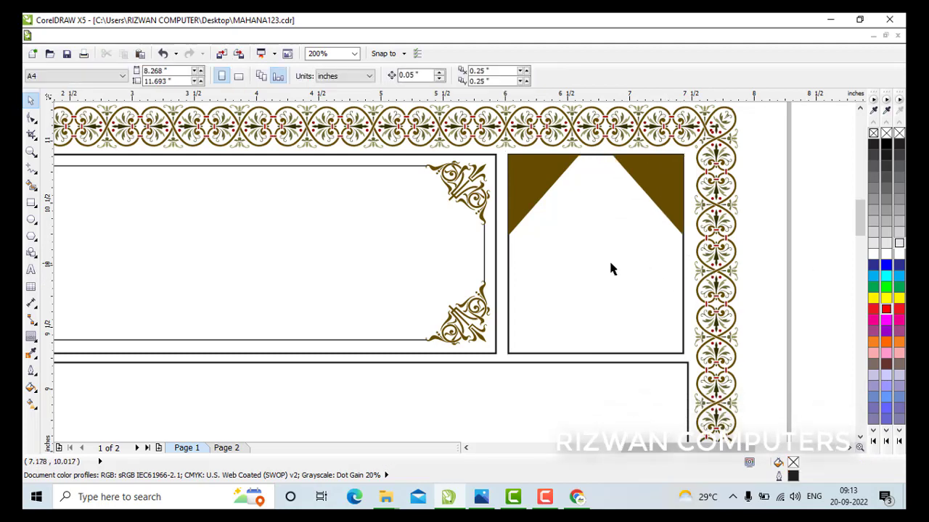
- Review the full layout on Page 1 and compare it with the contents of Page 2
scroll(597, 261, "down", 1)
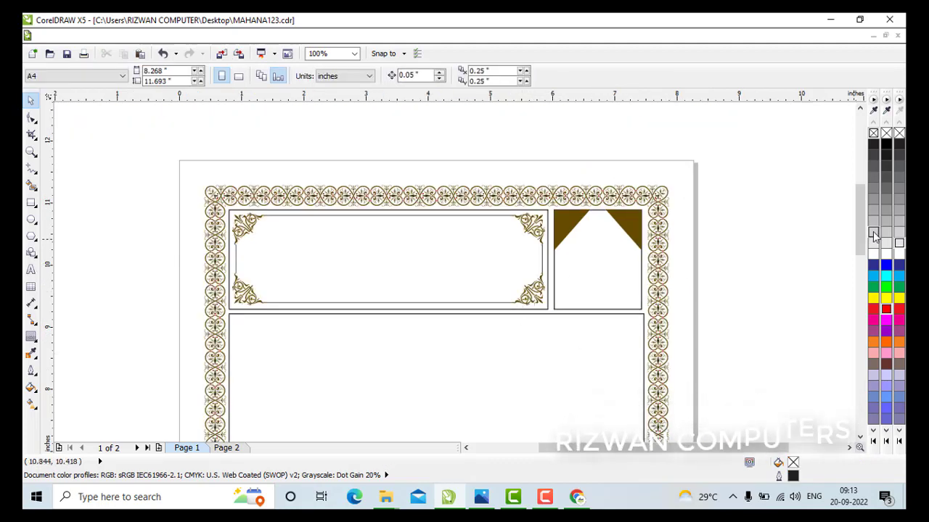
scroll(766, 254, "down", 2)
scroll(469, 256, "down", 2)
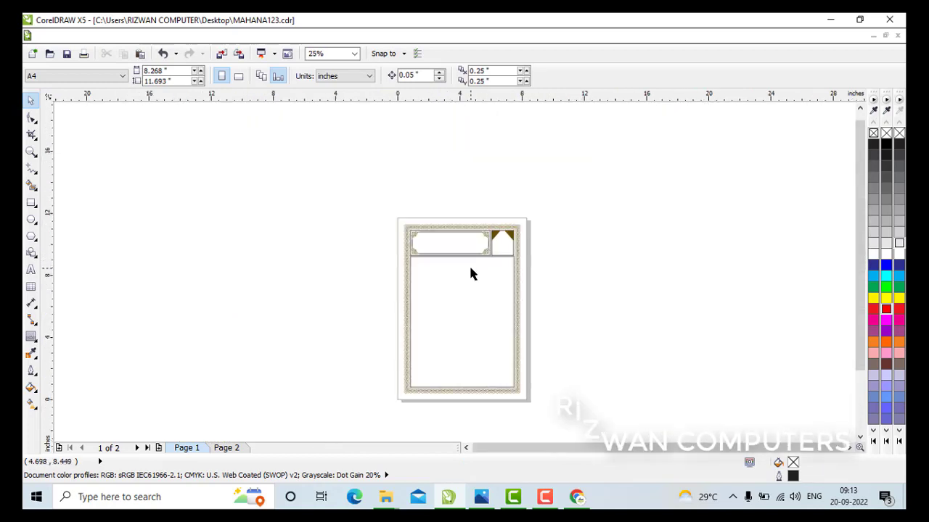
scroll(470, 270, "up", 1)
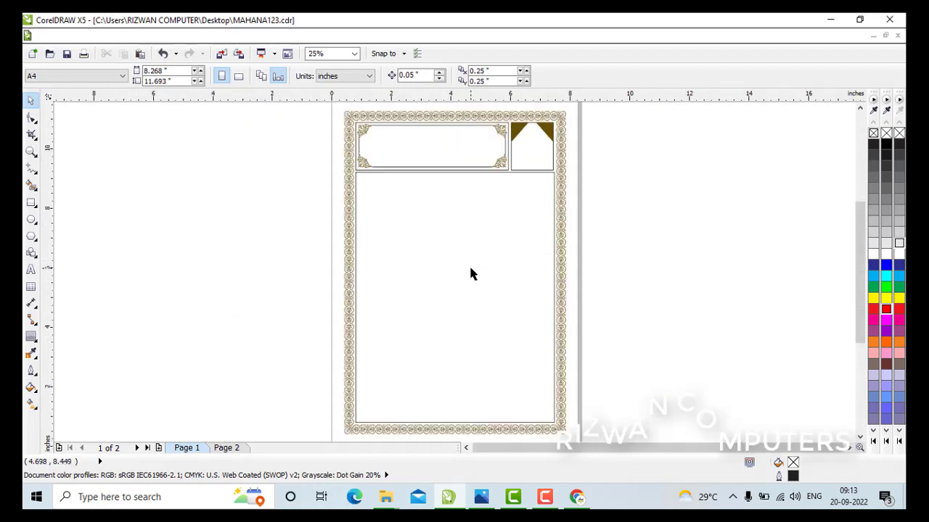
left_click(414, 259)
left_click(226, 448)
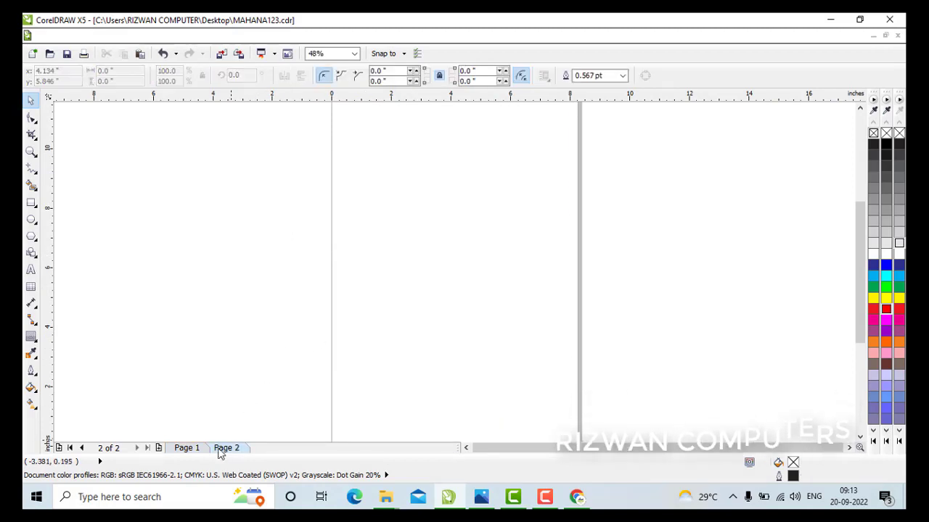
key("Page_Up")
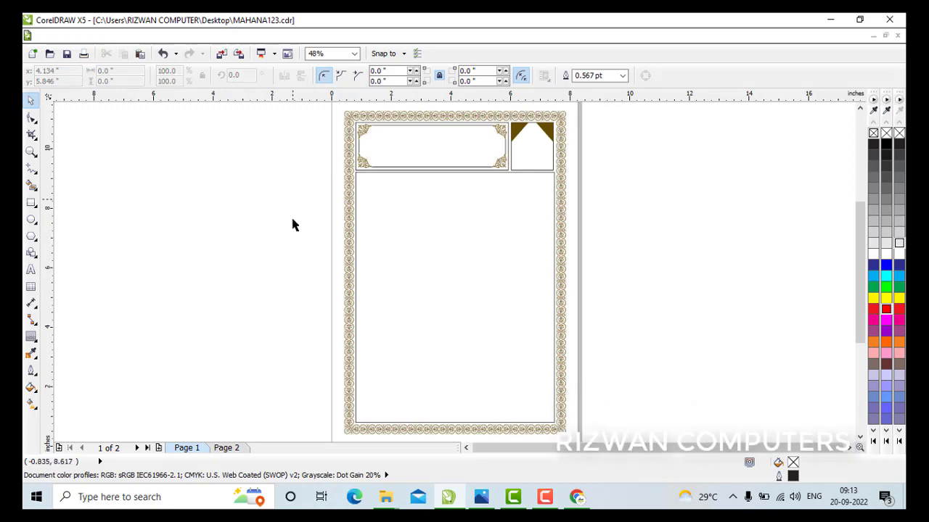
- Import the PDF with its content as text, comments on a separate layer, and place it beside the page's right edge
left_click(829, 20)
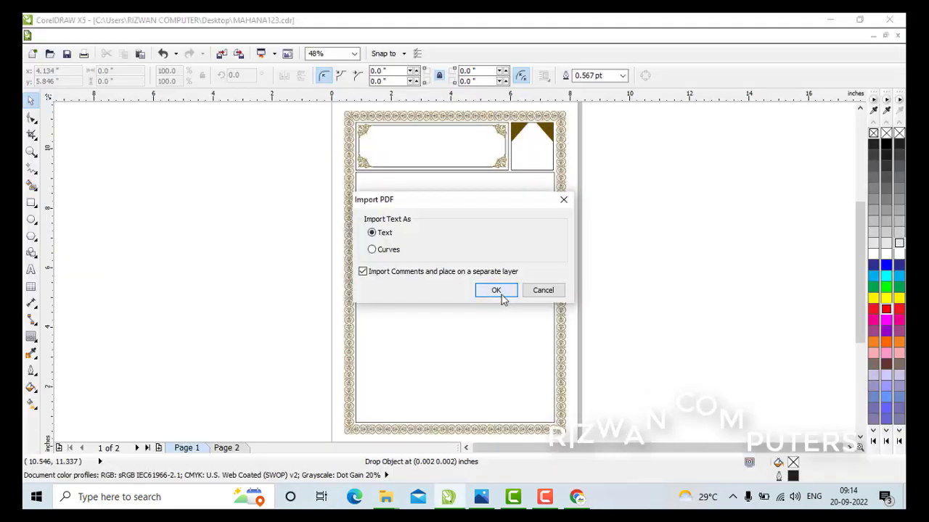
left_click(500, 294)
left_click(344, 251)
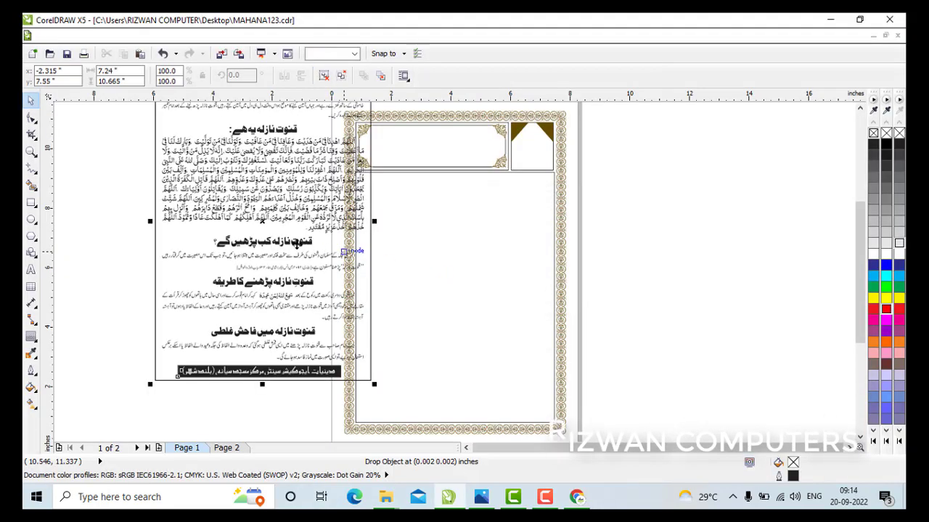
left_click_drag(486, 325, 732, 330)
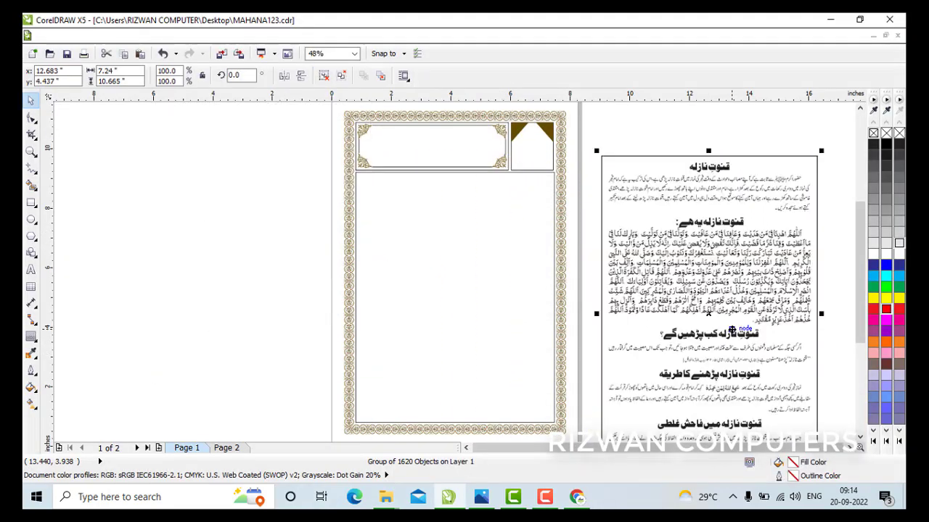
left_click(222, 159)
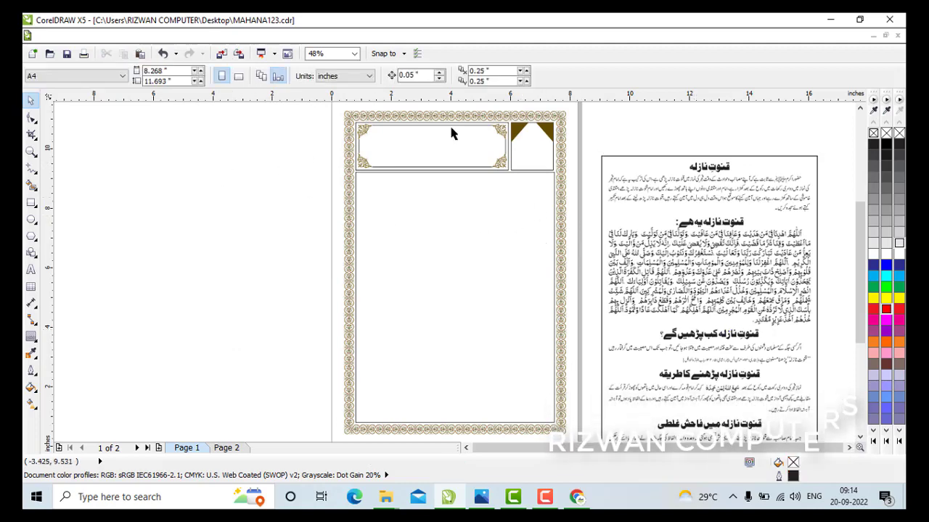
- Ungroup the imported PDF content and group the pieces of its top heading into a separate object
left_click(722, 276)
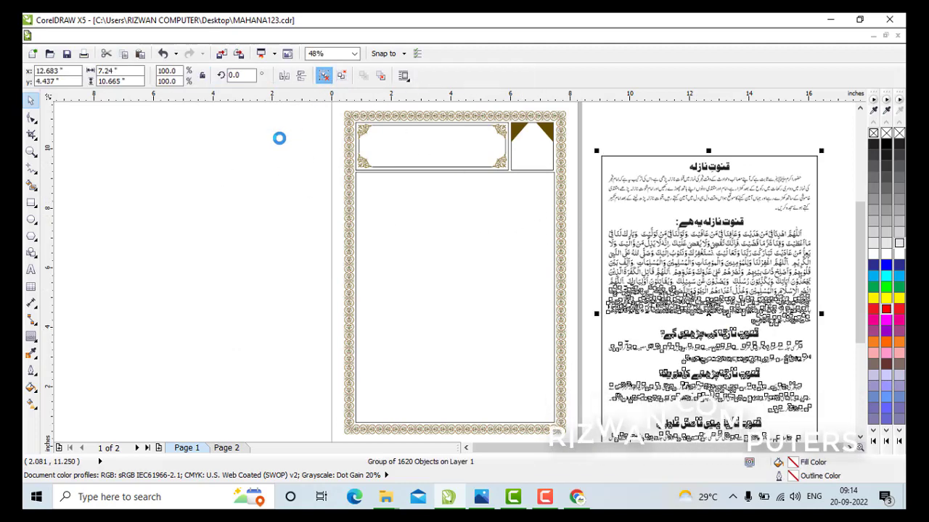
left_click(675, 157)
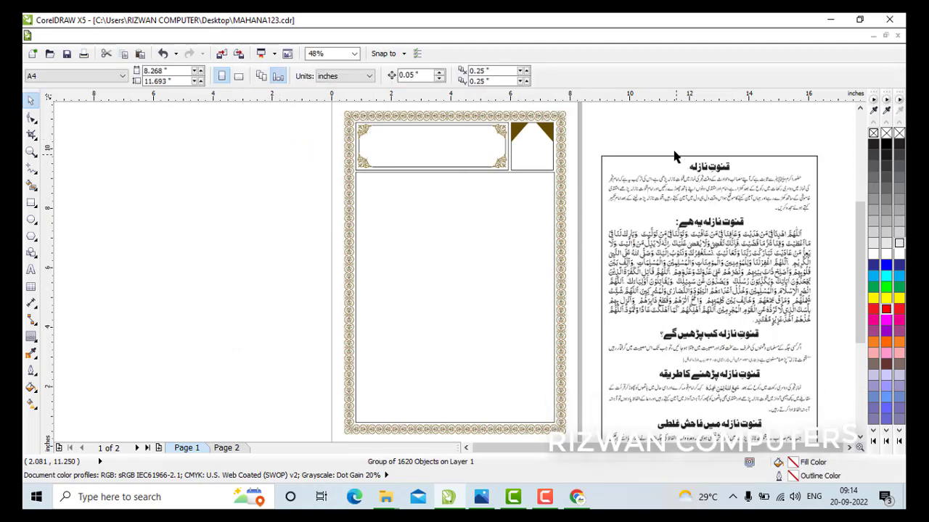
left_click(711, 170)
left_click(753, 182)
left_click(709, 166)
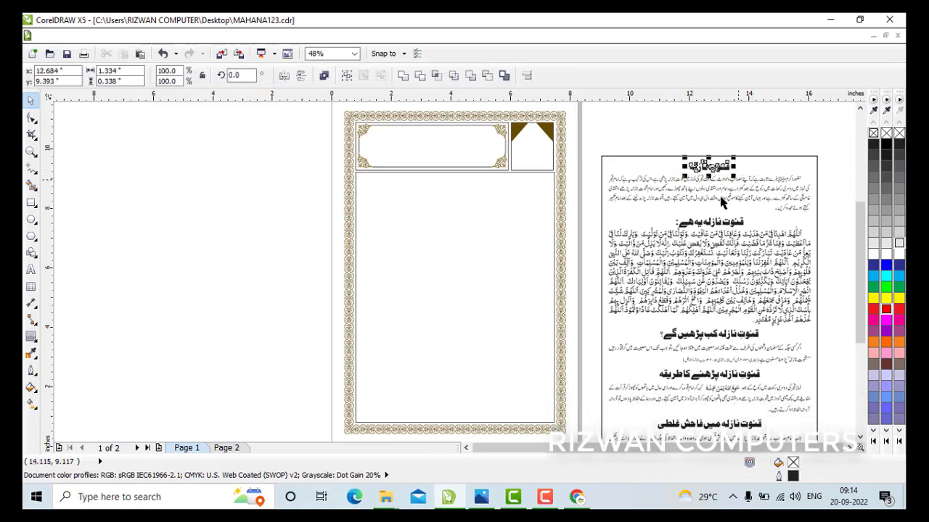
key("ctrl+g")
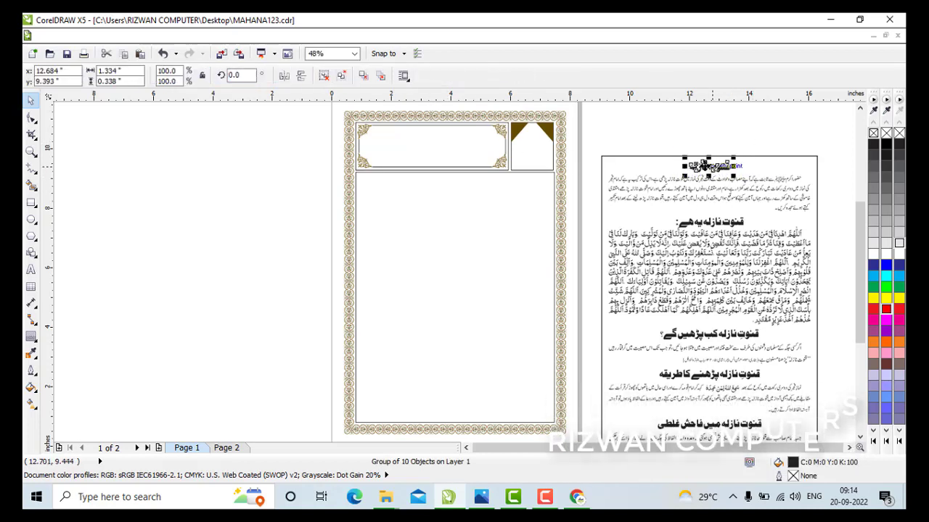
- Move the grouped heading onto the page and enlarge it proportionally to about 4.04 inches wide
left_click_drag(704, 170, 601, 204)
left_click_drag(457, 242, 510, 231)
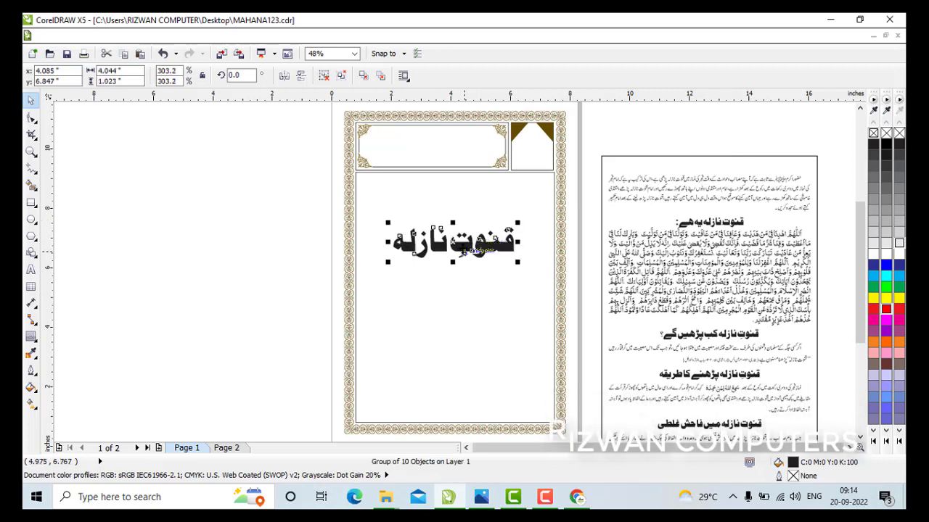
left_click(204, 198)
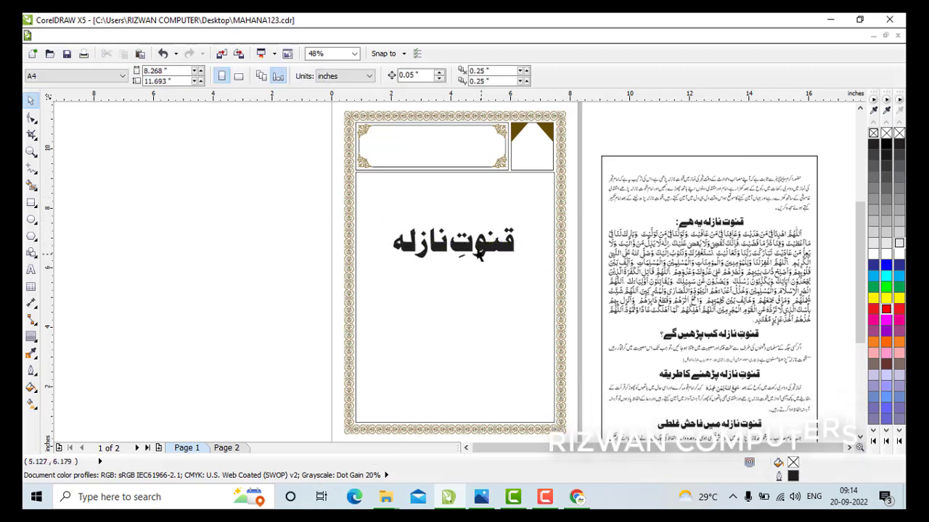
- Centre the heading horizontally and vertically in the ornamented title box and fill it with red
left_click(476, 263)
left_click(444, 145, "shift")
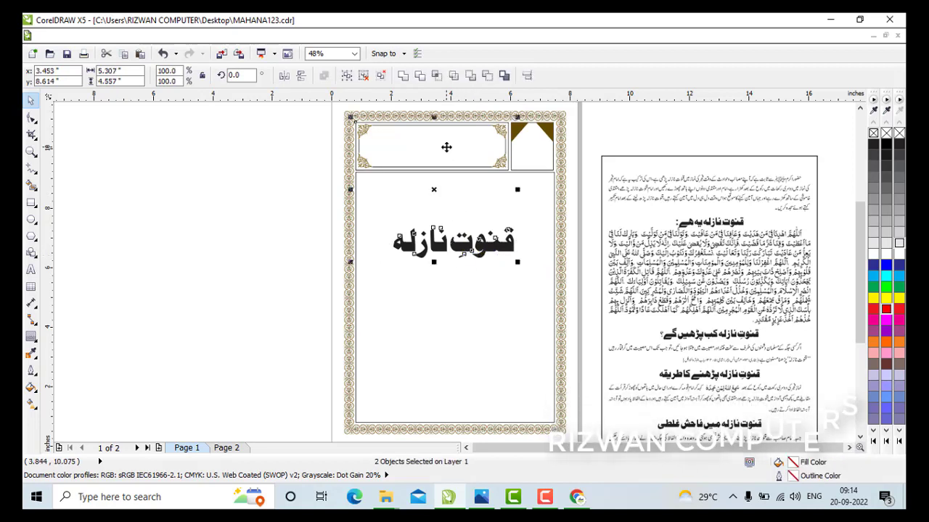
key("e")
key("c")
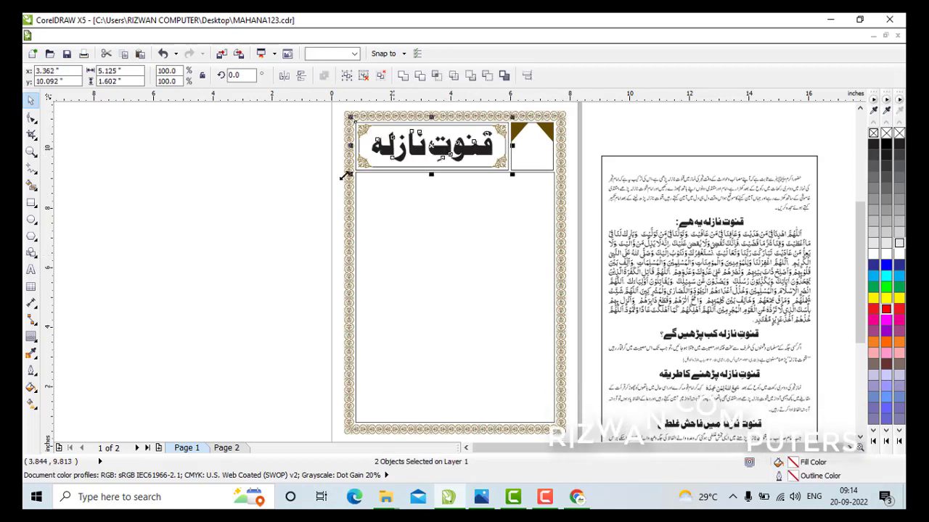
left_click(332, 167)
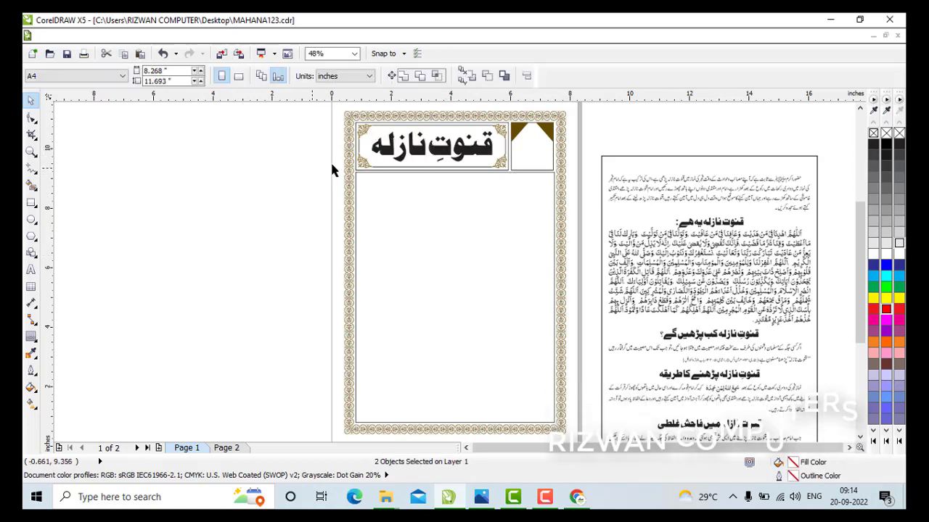
left_click(448, 154)
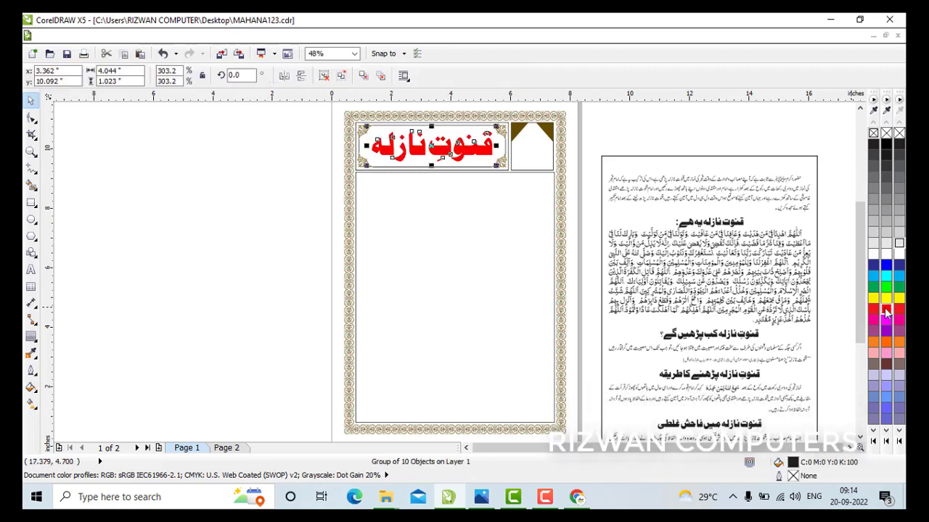
left_click(296, 250)
- Delete the outline frame around the imported text and group the body text, leaving out the black footer strip
left_click(713, 298)
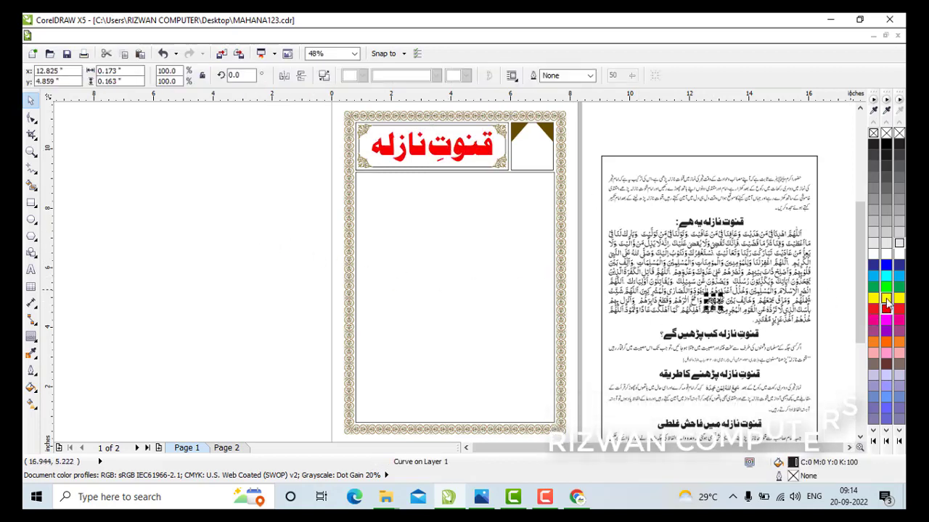
scroll(834, 363, "down", 2)
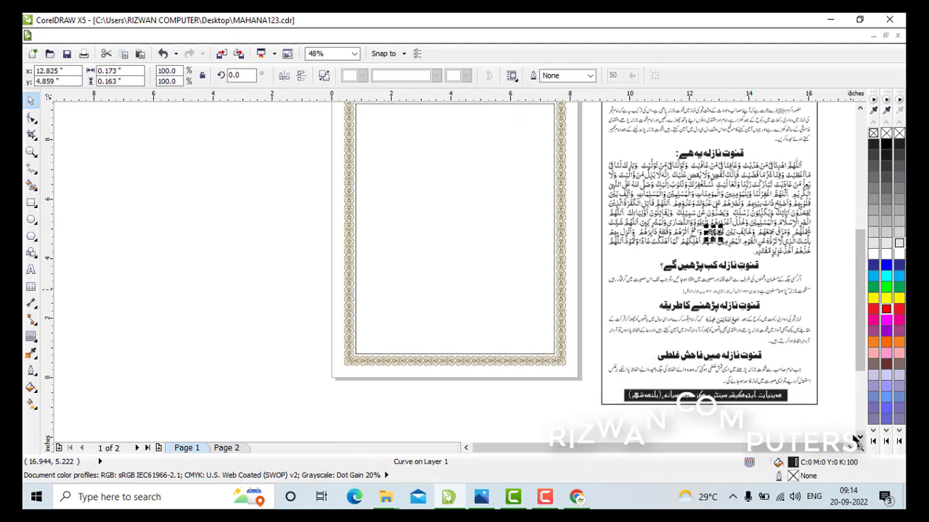
scroll(818, 349, "down", 2)
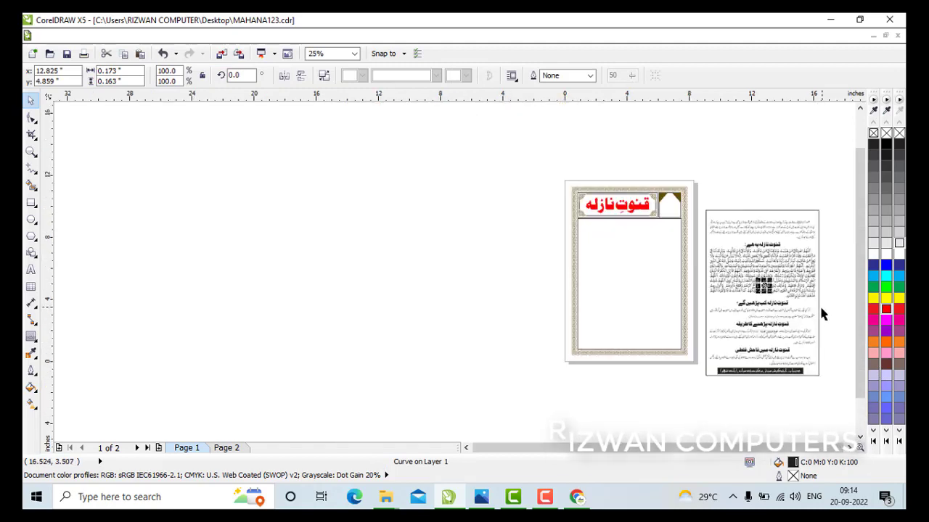
left_click(821, 314)
key("Delete")
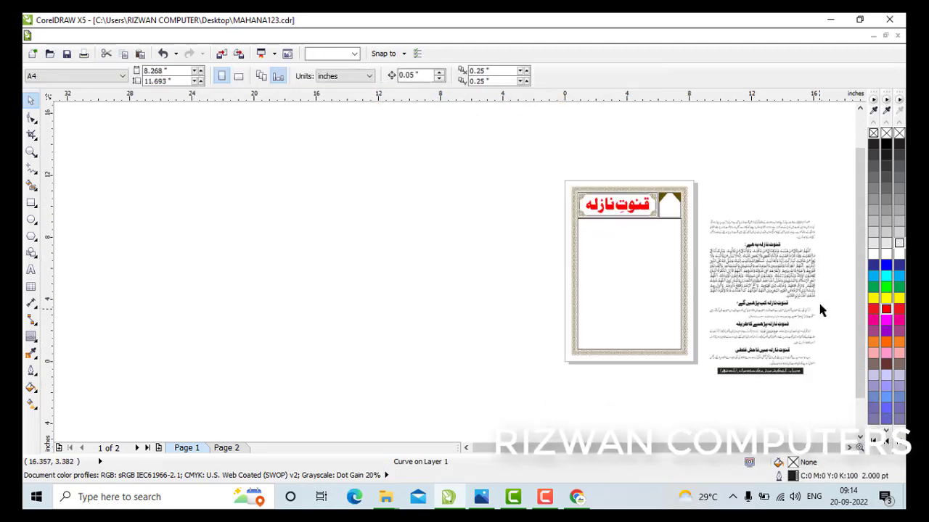
left_click_drag(838, 201, 705, 367)
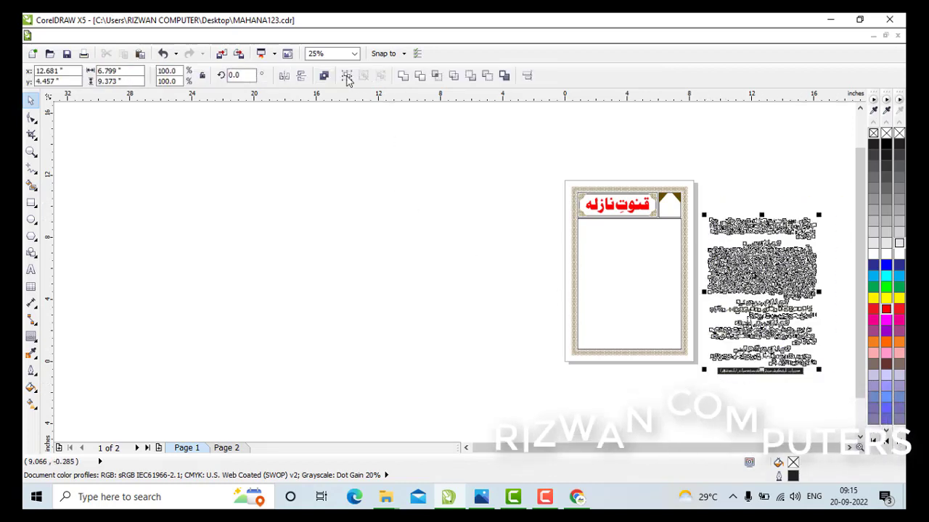
left_click(347, 75)
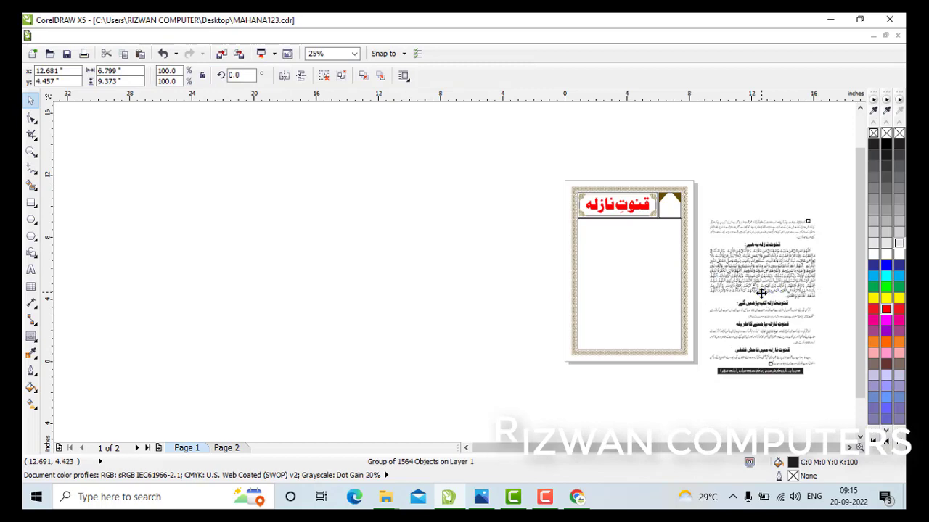
- Move the body text group into the page's inner frame and scale it down to about 6.07 inches wide
left_click_drag(760, 292, 667, 255)
scroll(667, 254, "up", 1)
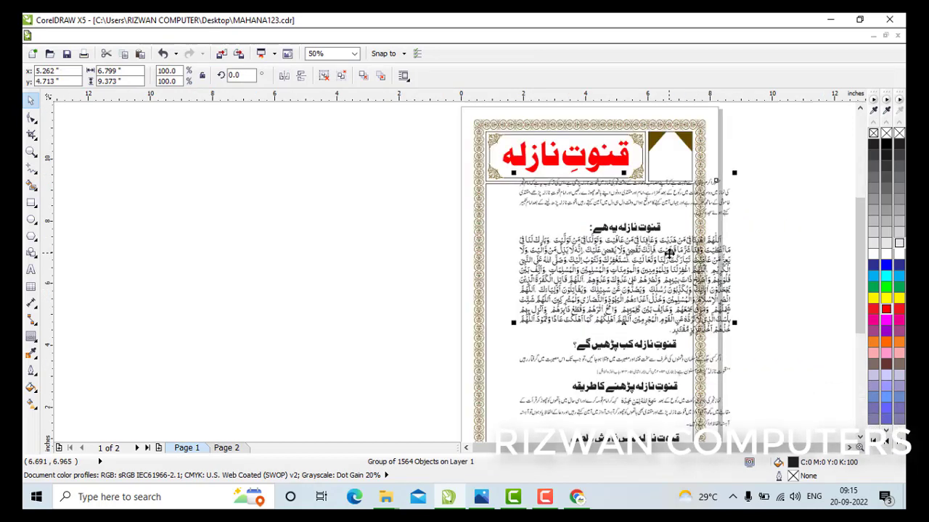
left_click_drag(734, 173, 718, 190)
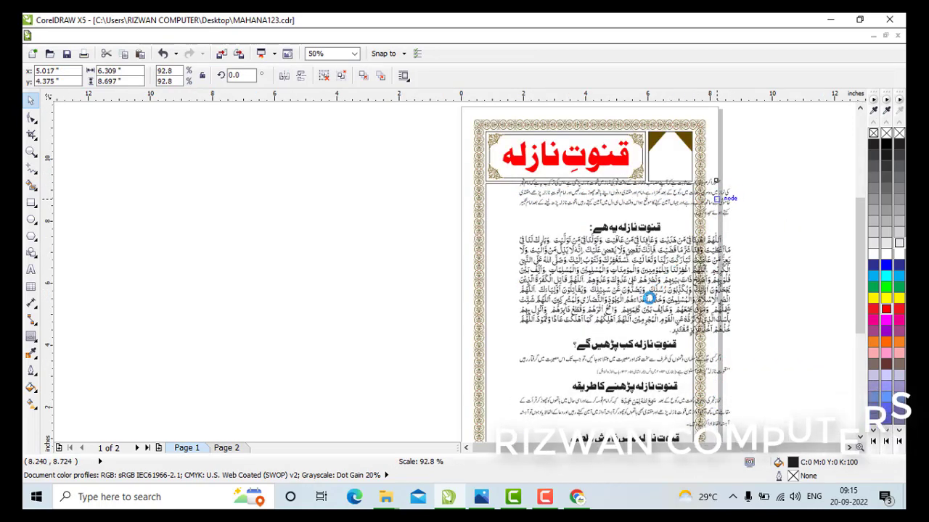
left_click_drag(636, 311, 606, 303)
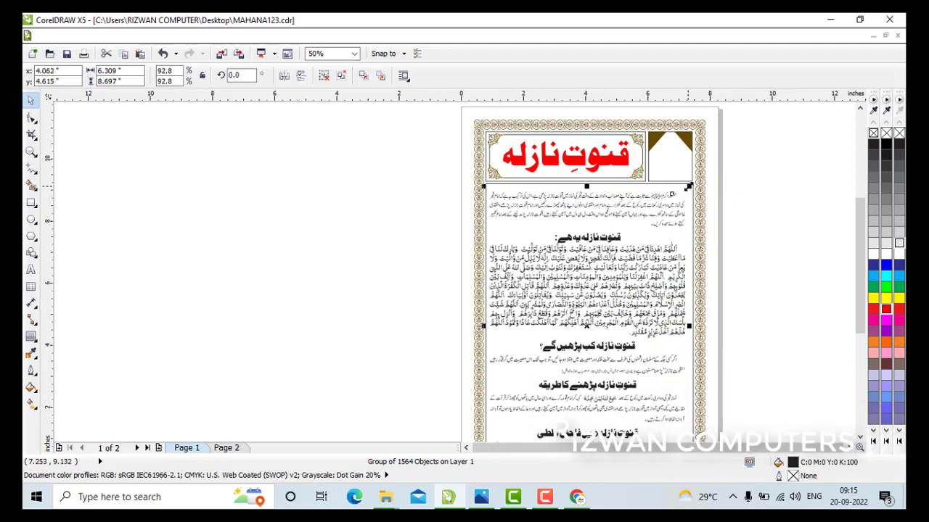
left_click_drag(686, 192, 685, 195)
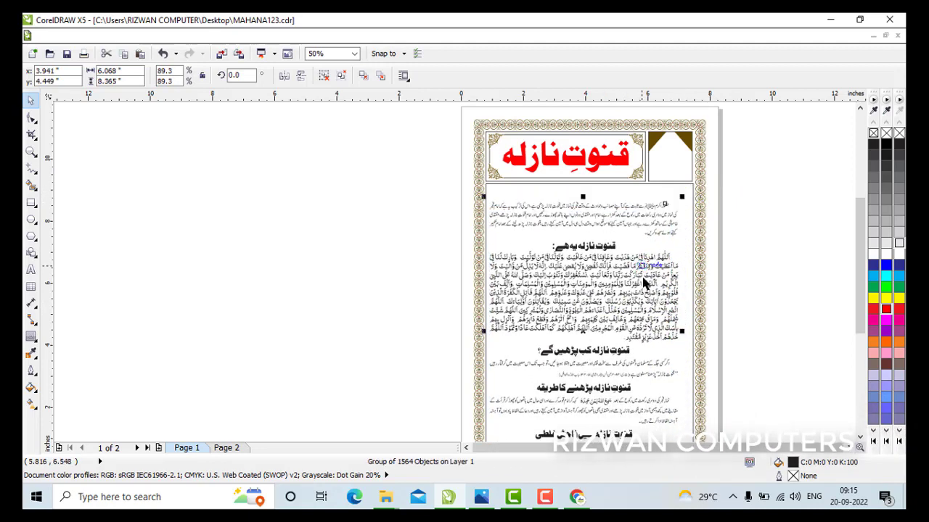
- Centre the body text group in the inner frame and shrink it to about 5.86 inches wide
left_click(650, 196, "shift")
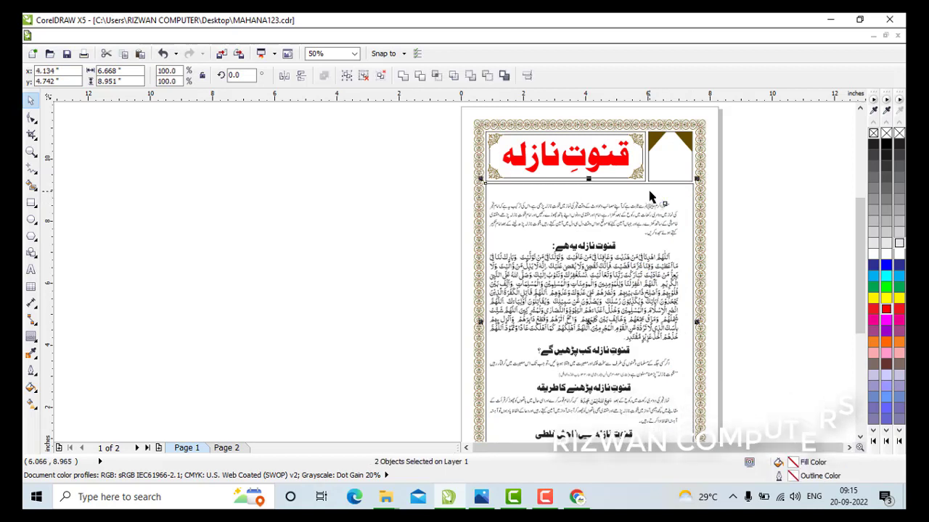
key("e")
key("c")
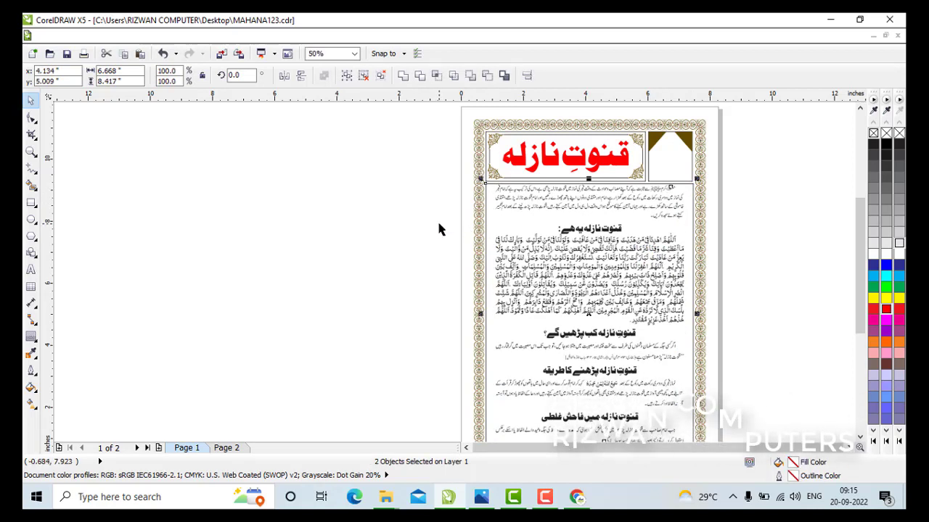
left_click(628, 254)
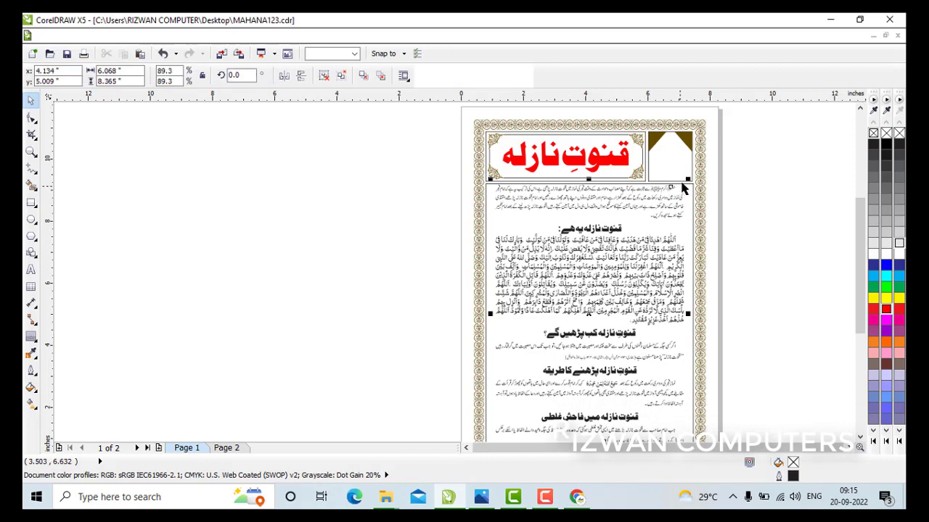
left_click_drag(687, 179, 669, 210)
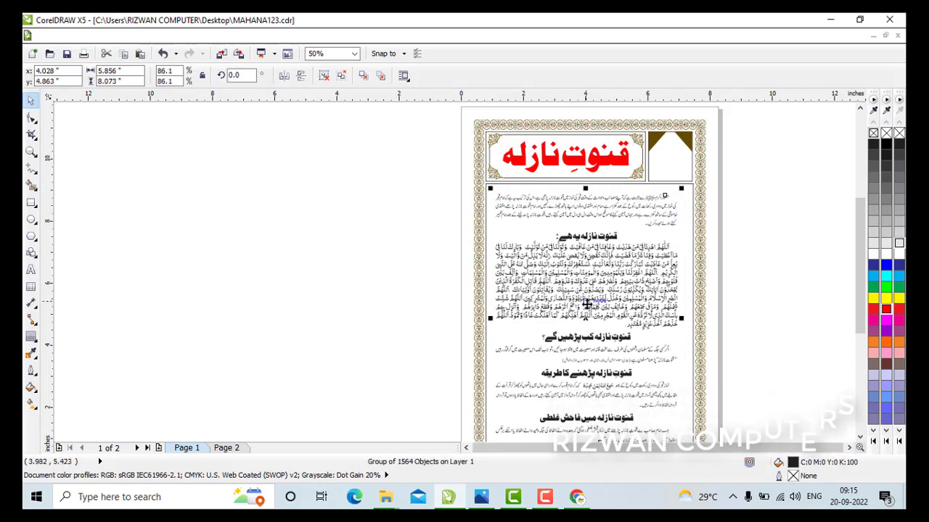
- Change a snapping option and centre the body text group horizontally and vertically in the large inner frame again
left_click_drag(609, 330, 431, 330)
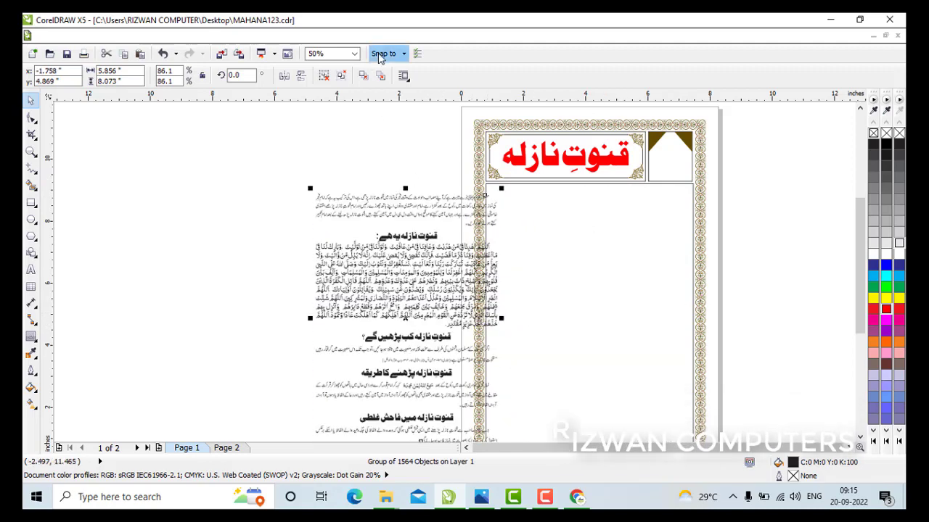
left_click(379, 54)
left_click(387, 110)
left_click(350, 137)
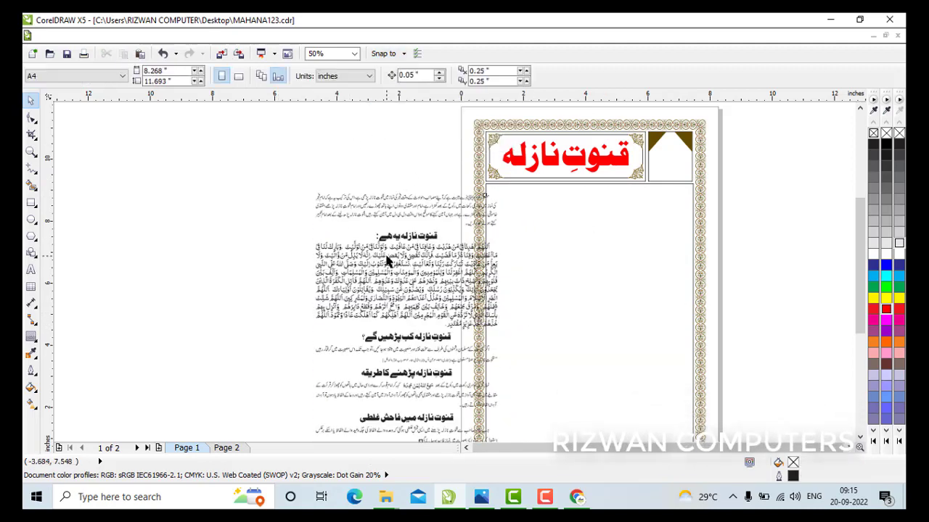
left_click(386, 263)
left_click(624, 298, "shift")
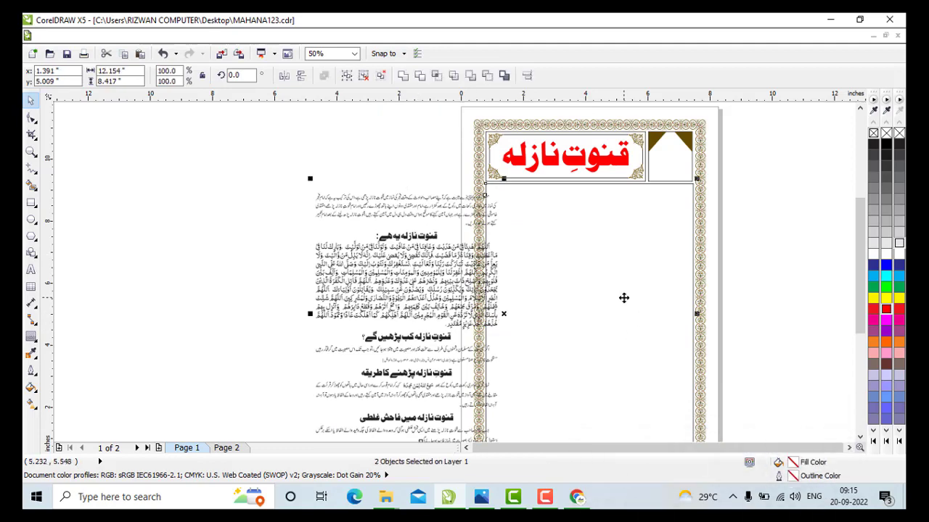
key("c")
key("e")
key("Escape")
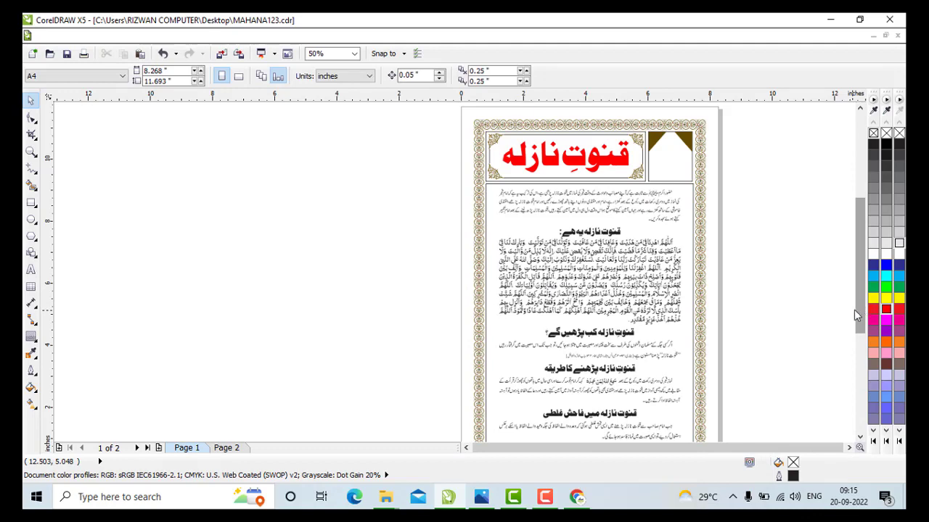
- Delete the leftover black footer strip with its text outside the page
scroll(715, 312, "down", 1)
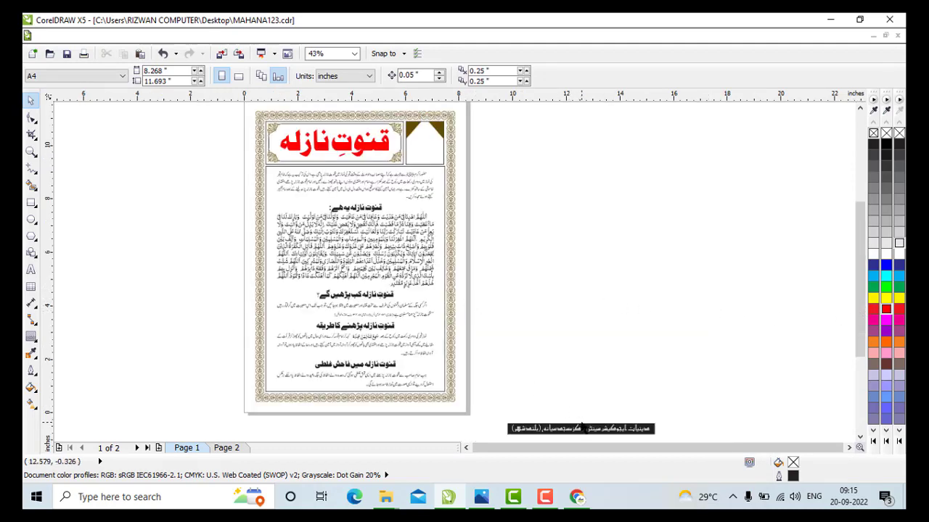
scroll(492, 409, "down", 1)
left_click_drag(491, 356, 671, 412)
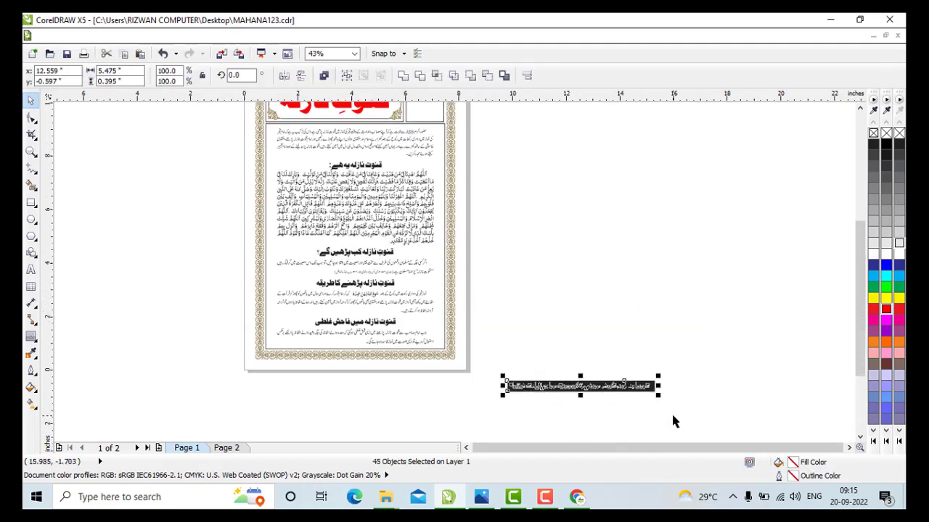
key("Delete")
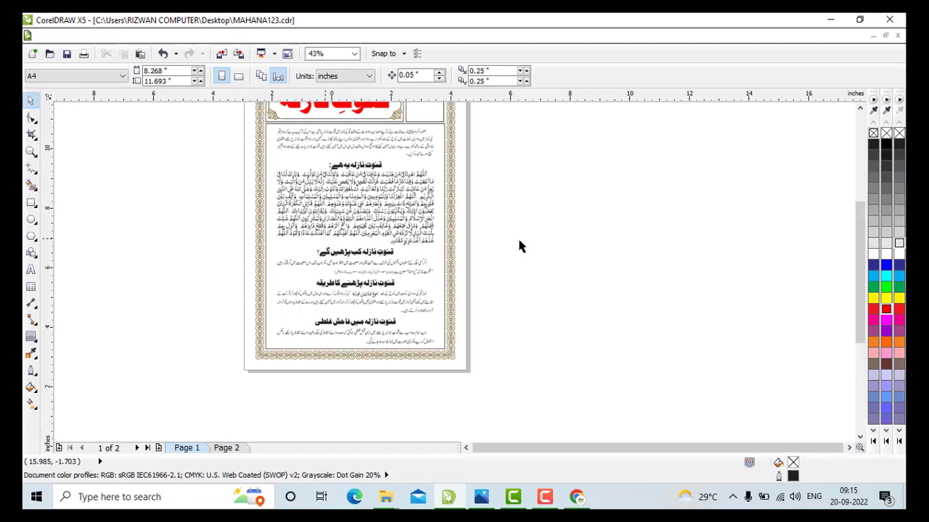
- Fit the page in the window and examine the finished layout in full-screen preview
key("shift+F4")
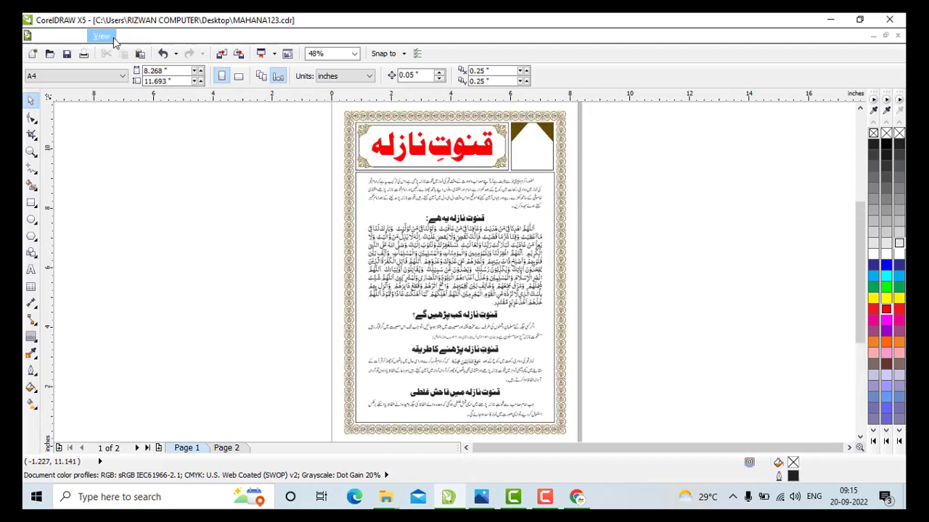
left_click(110, 36)
left_click(143, 176)
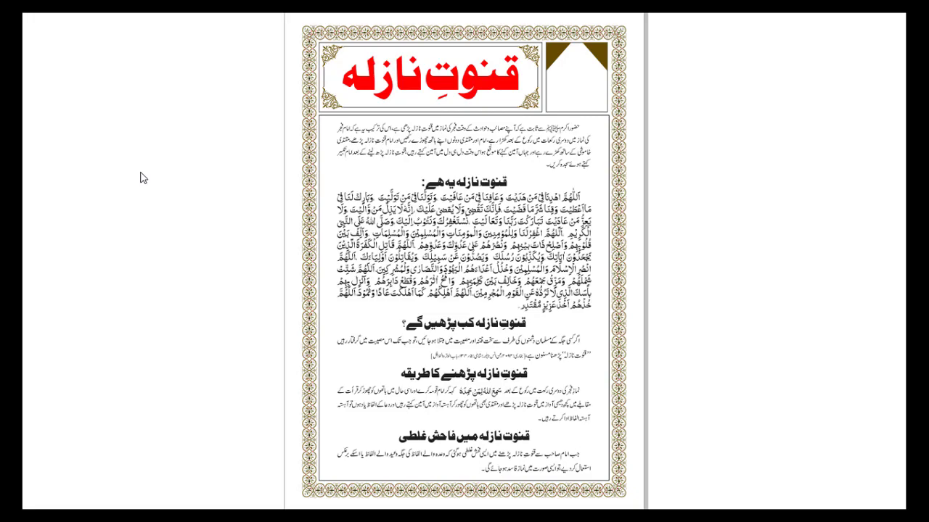
left_click(143, 177)
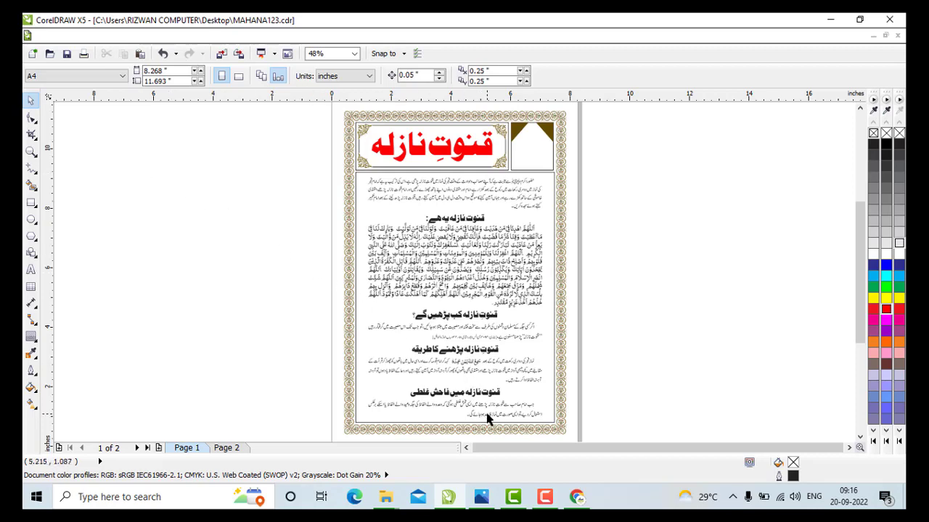
- Switch to Chrome to view the open YouTube channel page
mouse_move(580, 500)
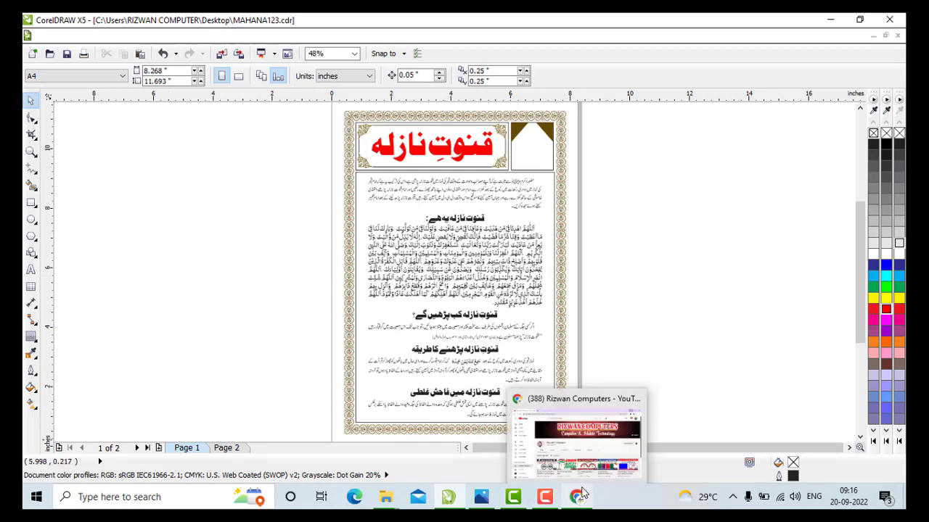
left_click(581, 443)
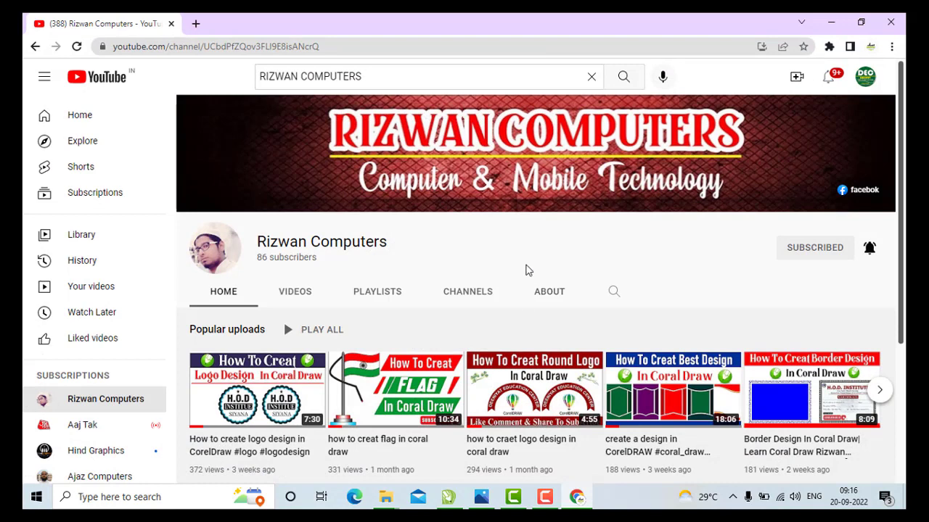